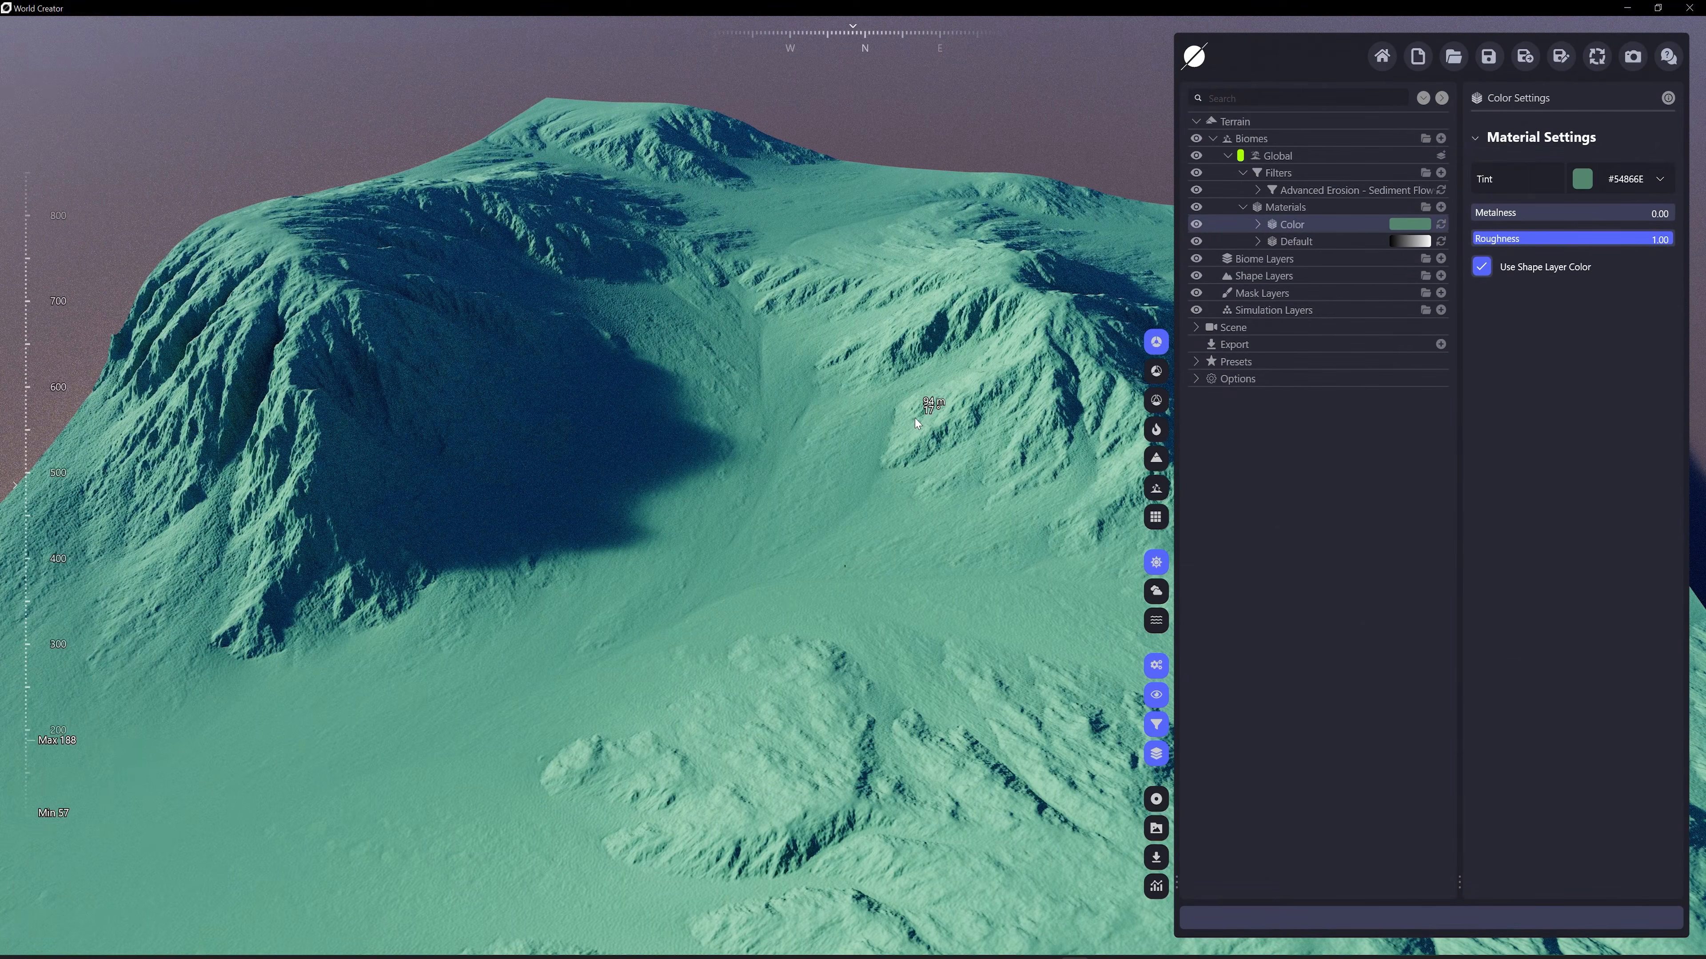
Try a Filter Change distribution on the Advanced Erosion - Sediment Flows filter, with that same filter as its source
left_click(1266, 193)
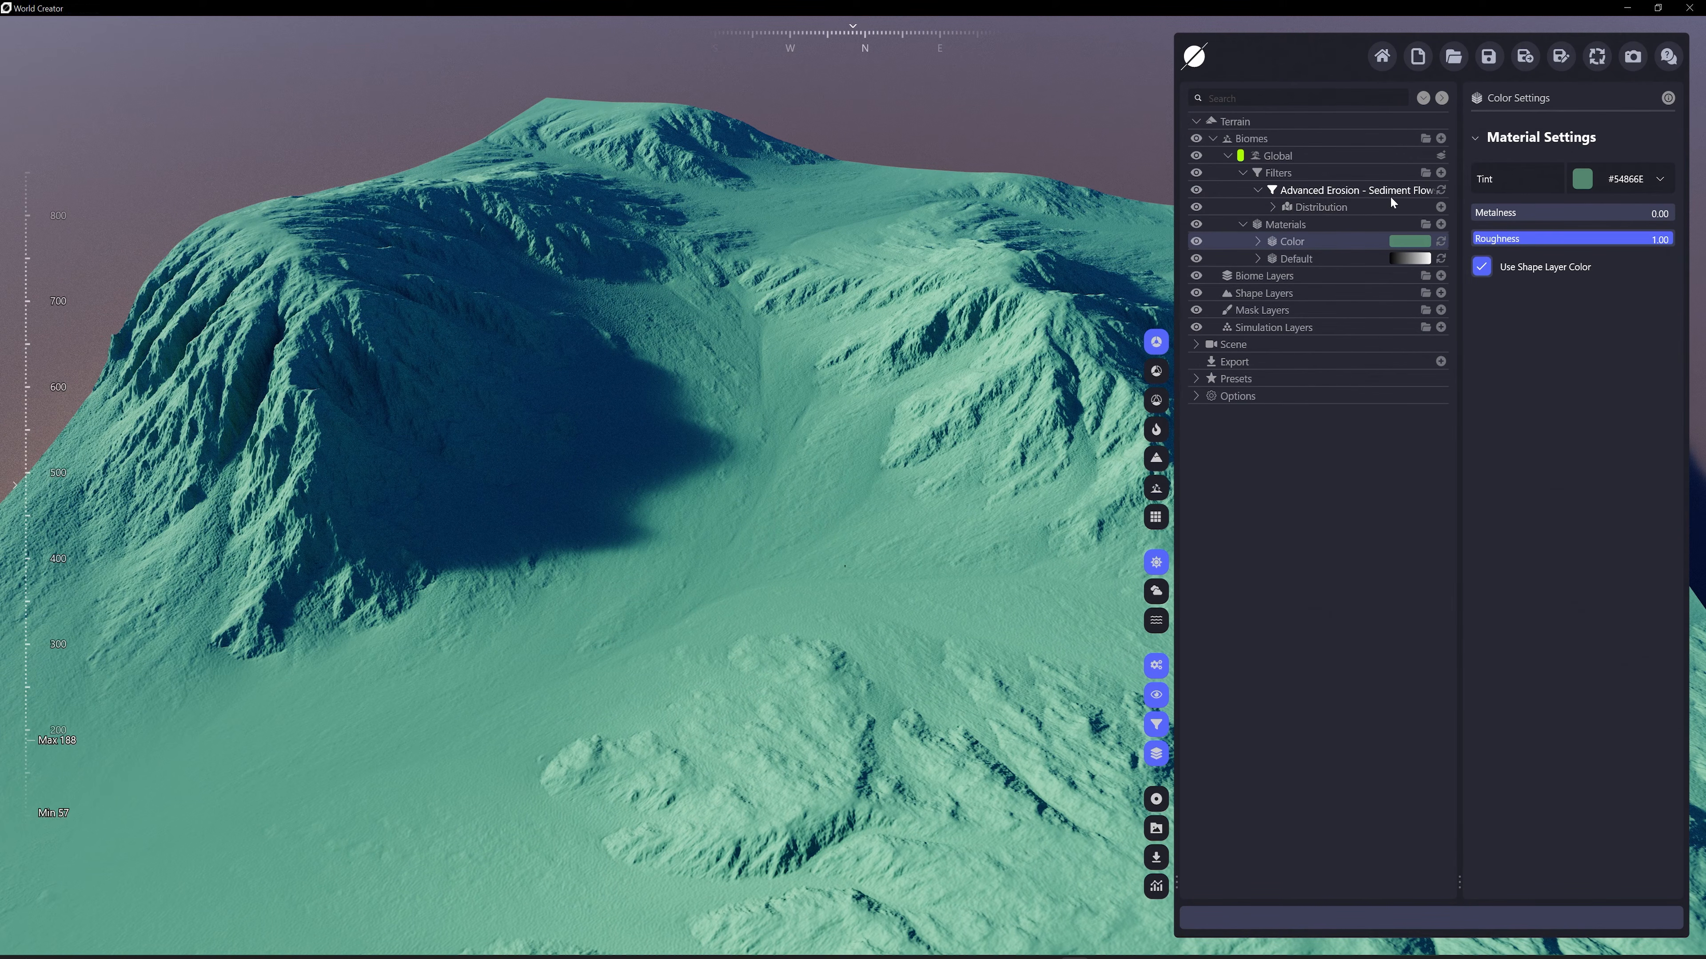
left_click(1439, 208)
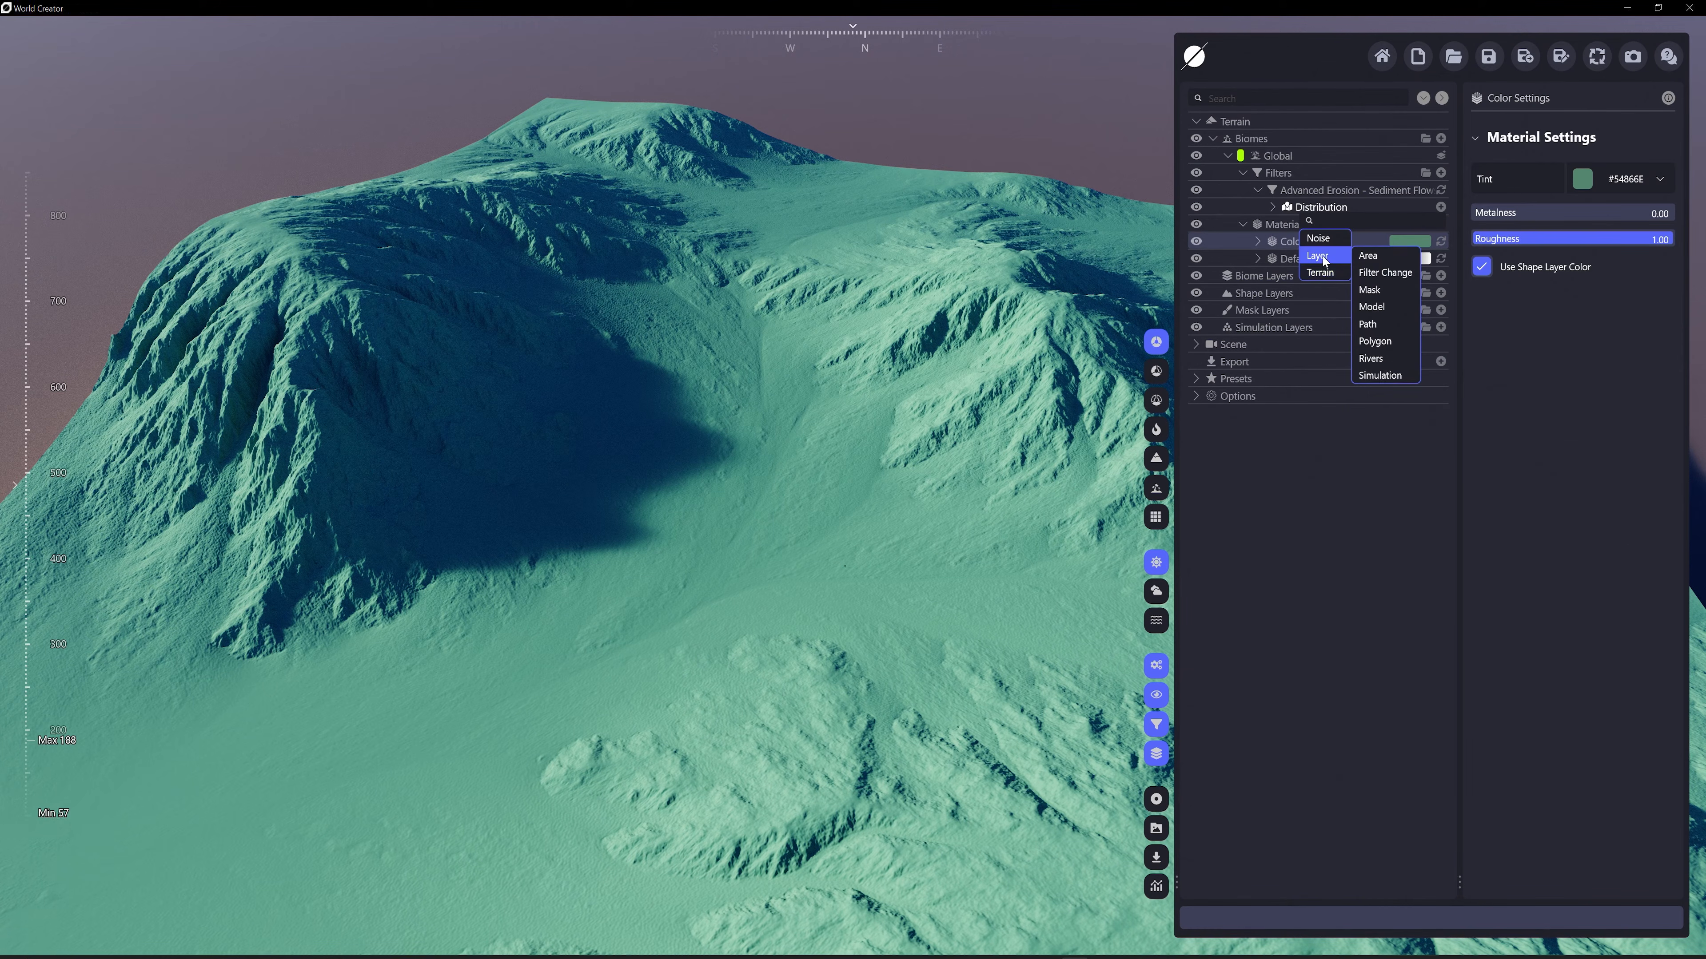
mouse_move(1322, 243)
left_click(1384, 272)
left_click(1638, 248)
left_click(1544, 289)
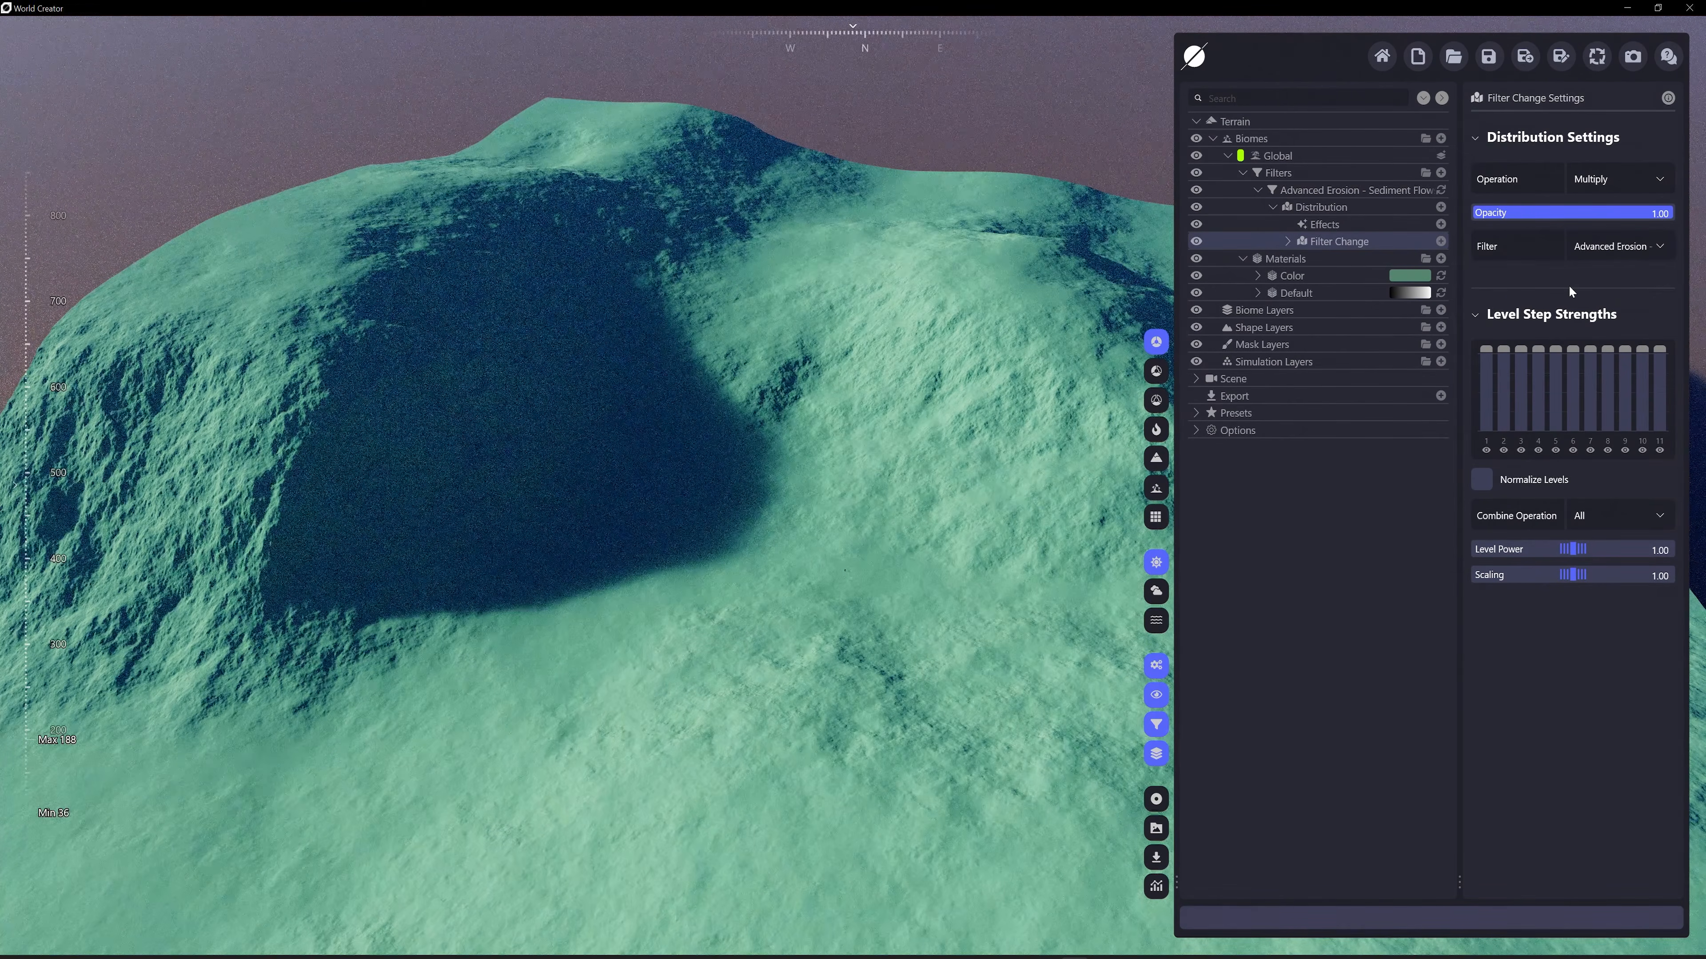
key("Delete")
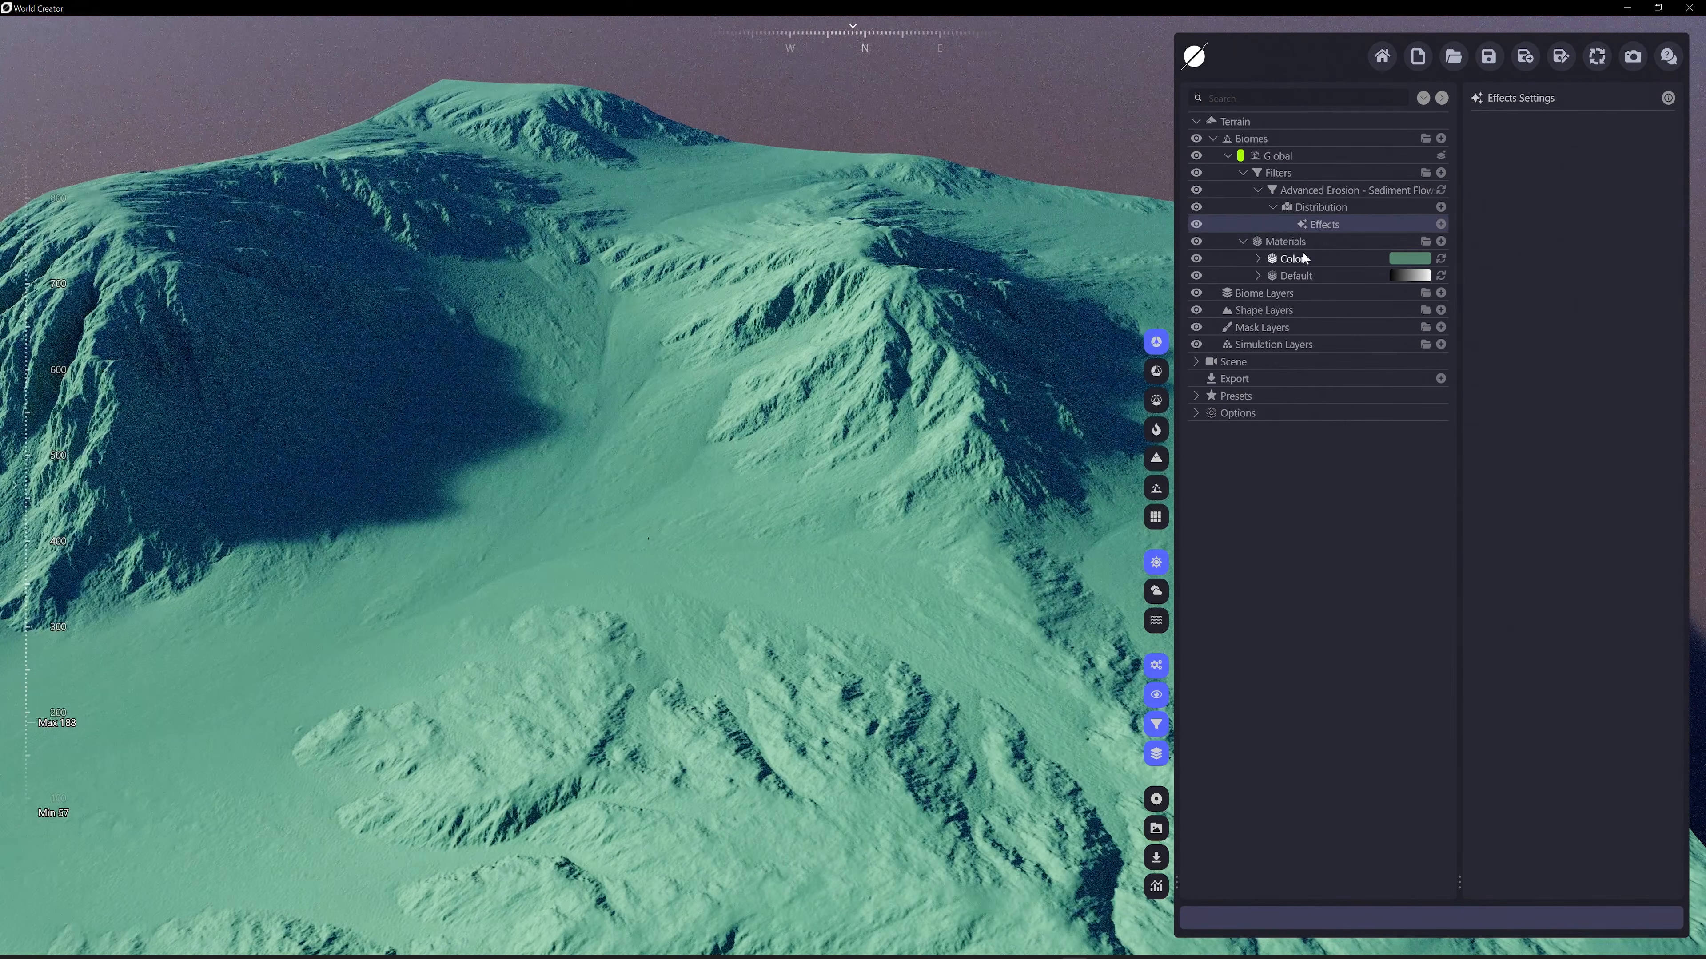
Add a Filter Change distribution to the Color material and assign it the Advanced Erosion - Sediment Flows filter
left_click(1259, 252)
left_click(1256, 259)
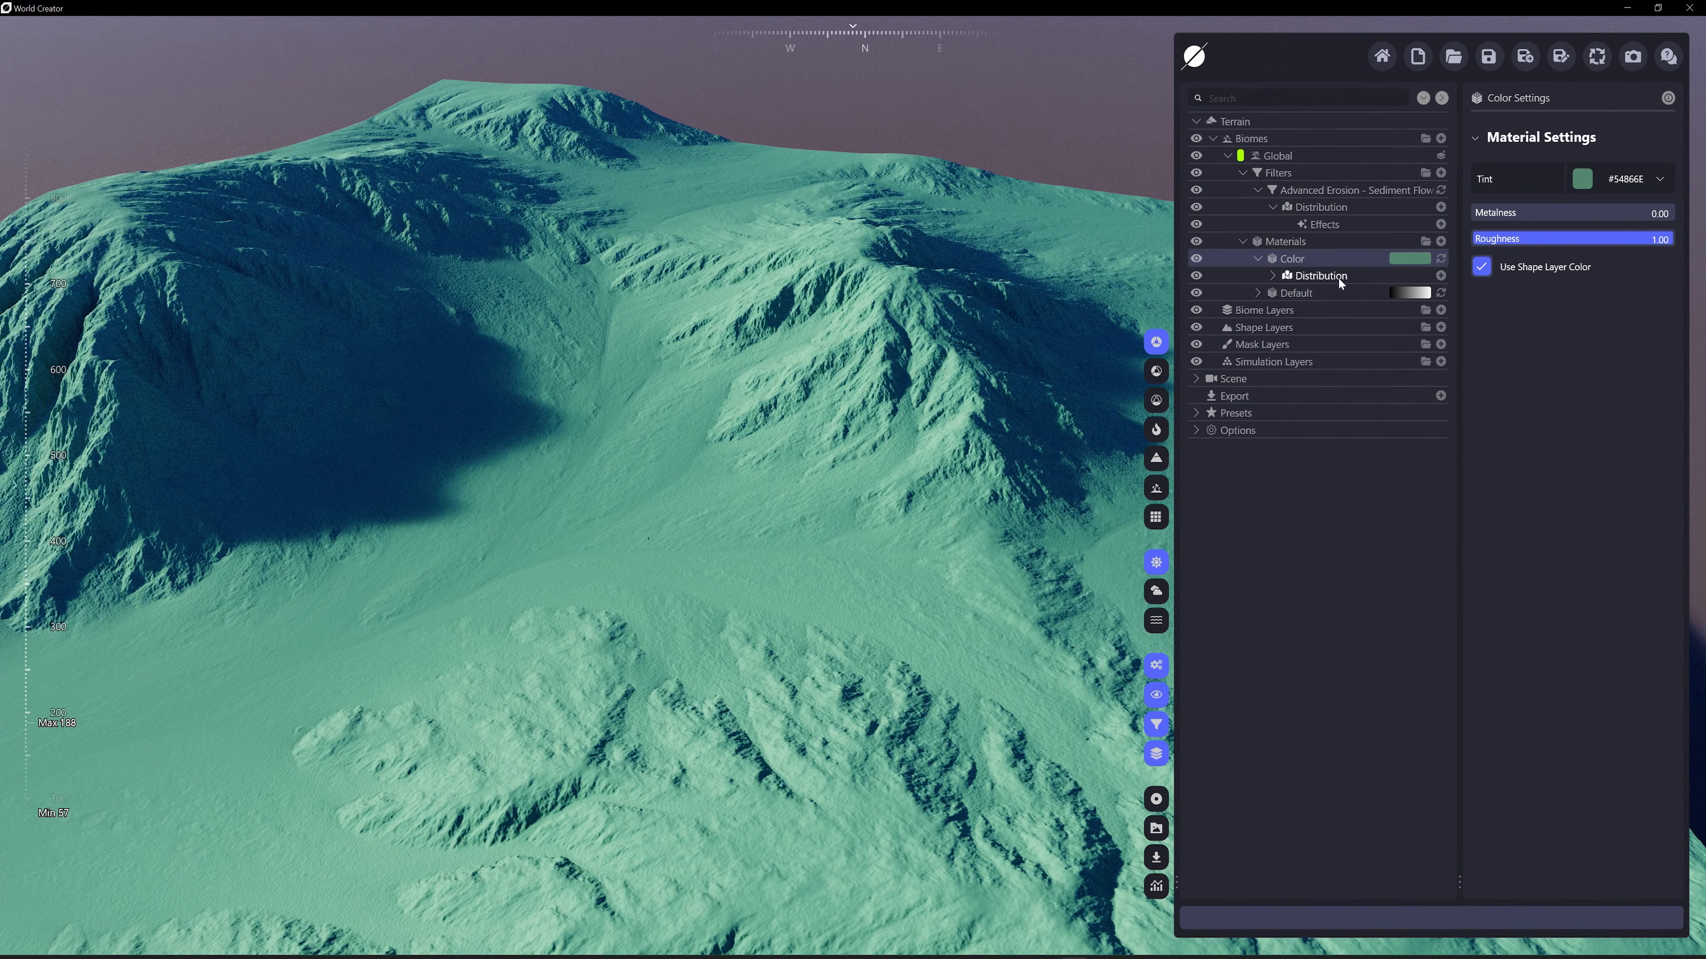
left_click(1316, 275)
left_click(1439, 277)
mouse_move(1318, 325)
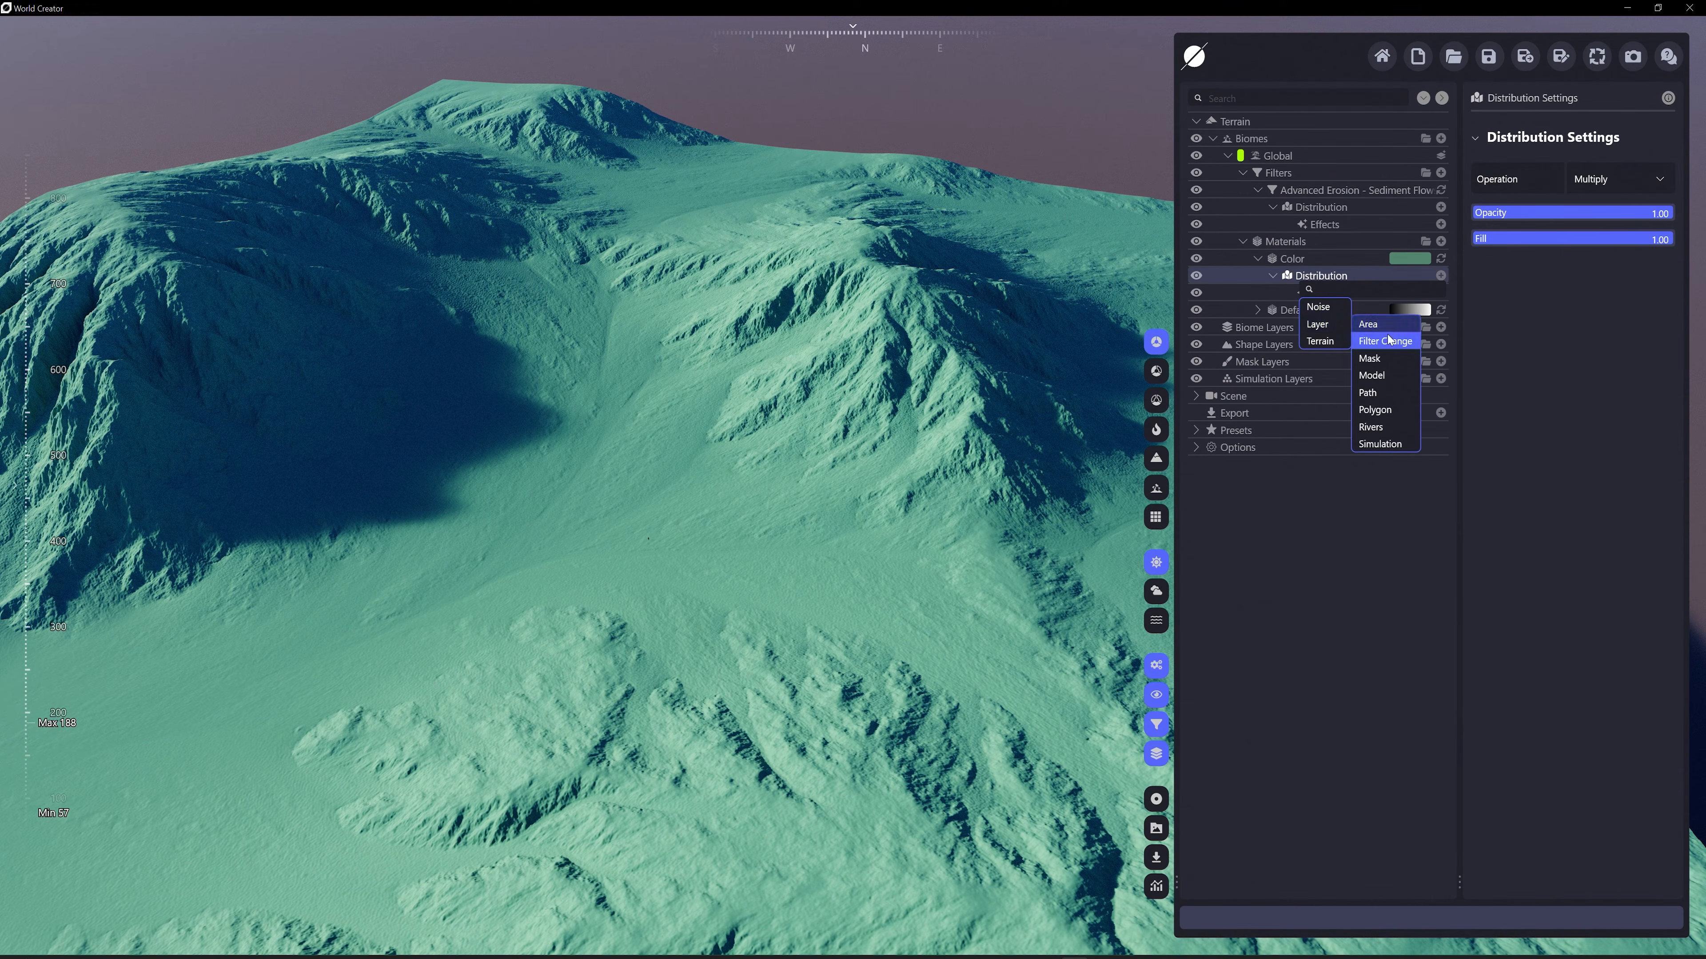
left_click(1388, 339)
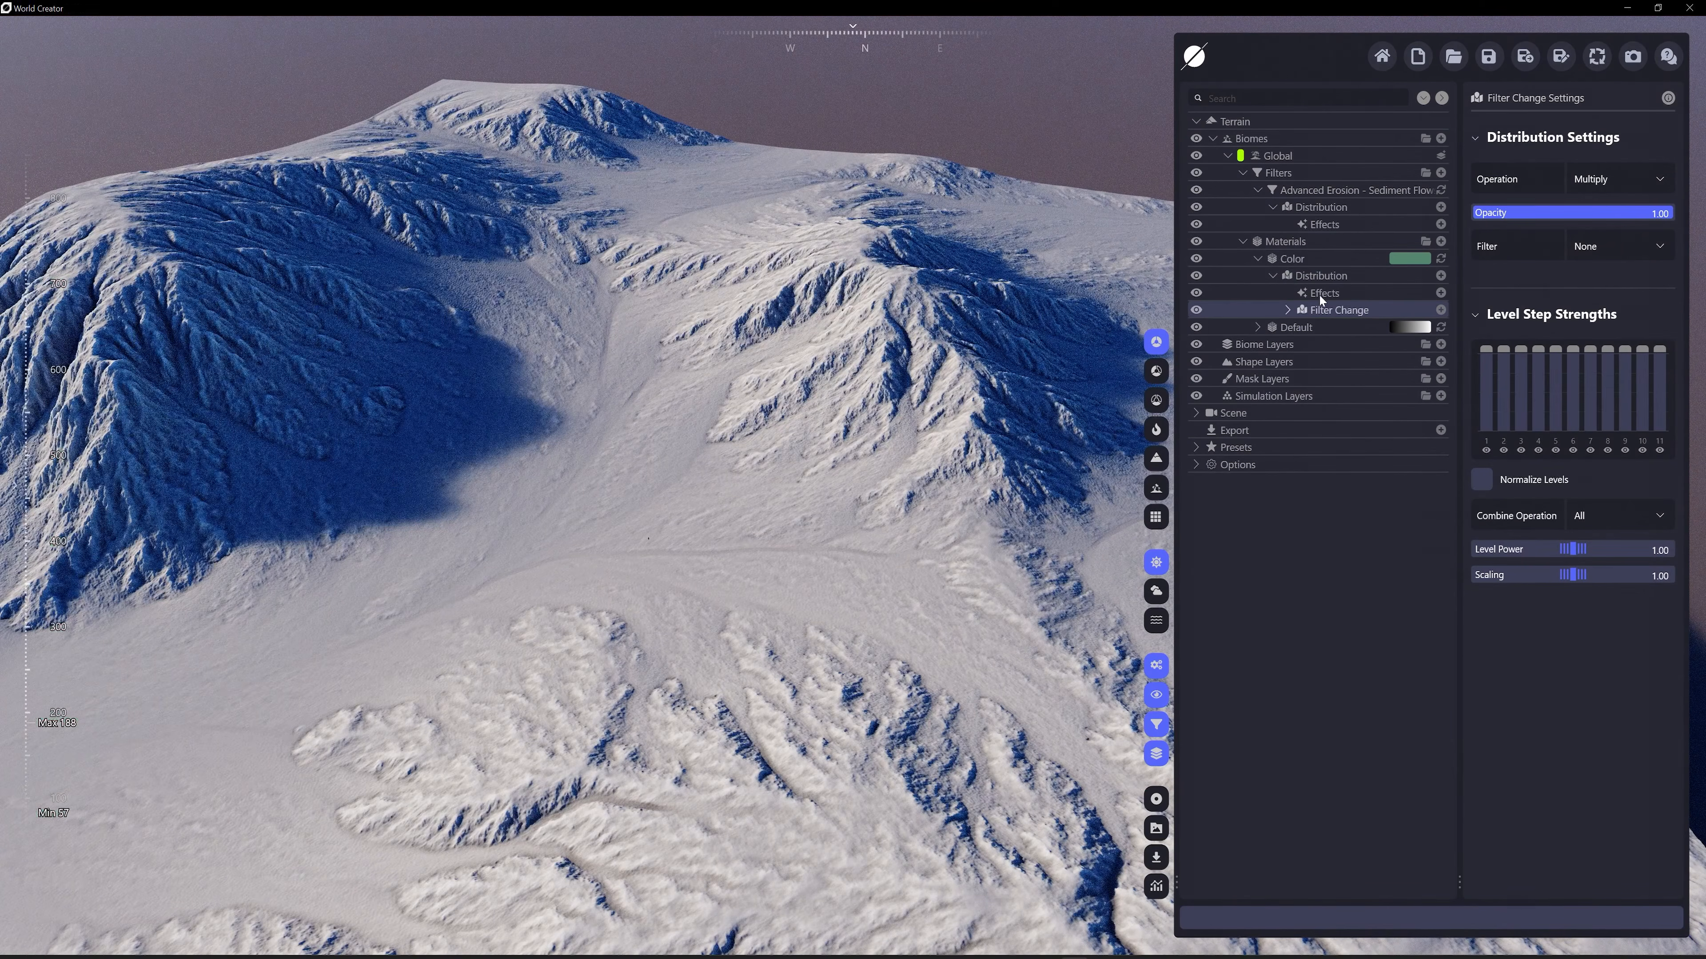
left_click(1644, 252)
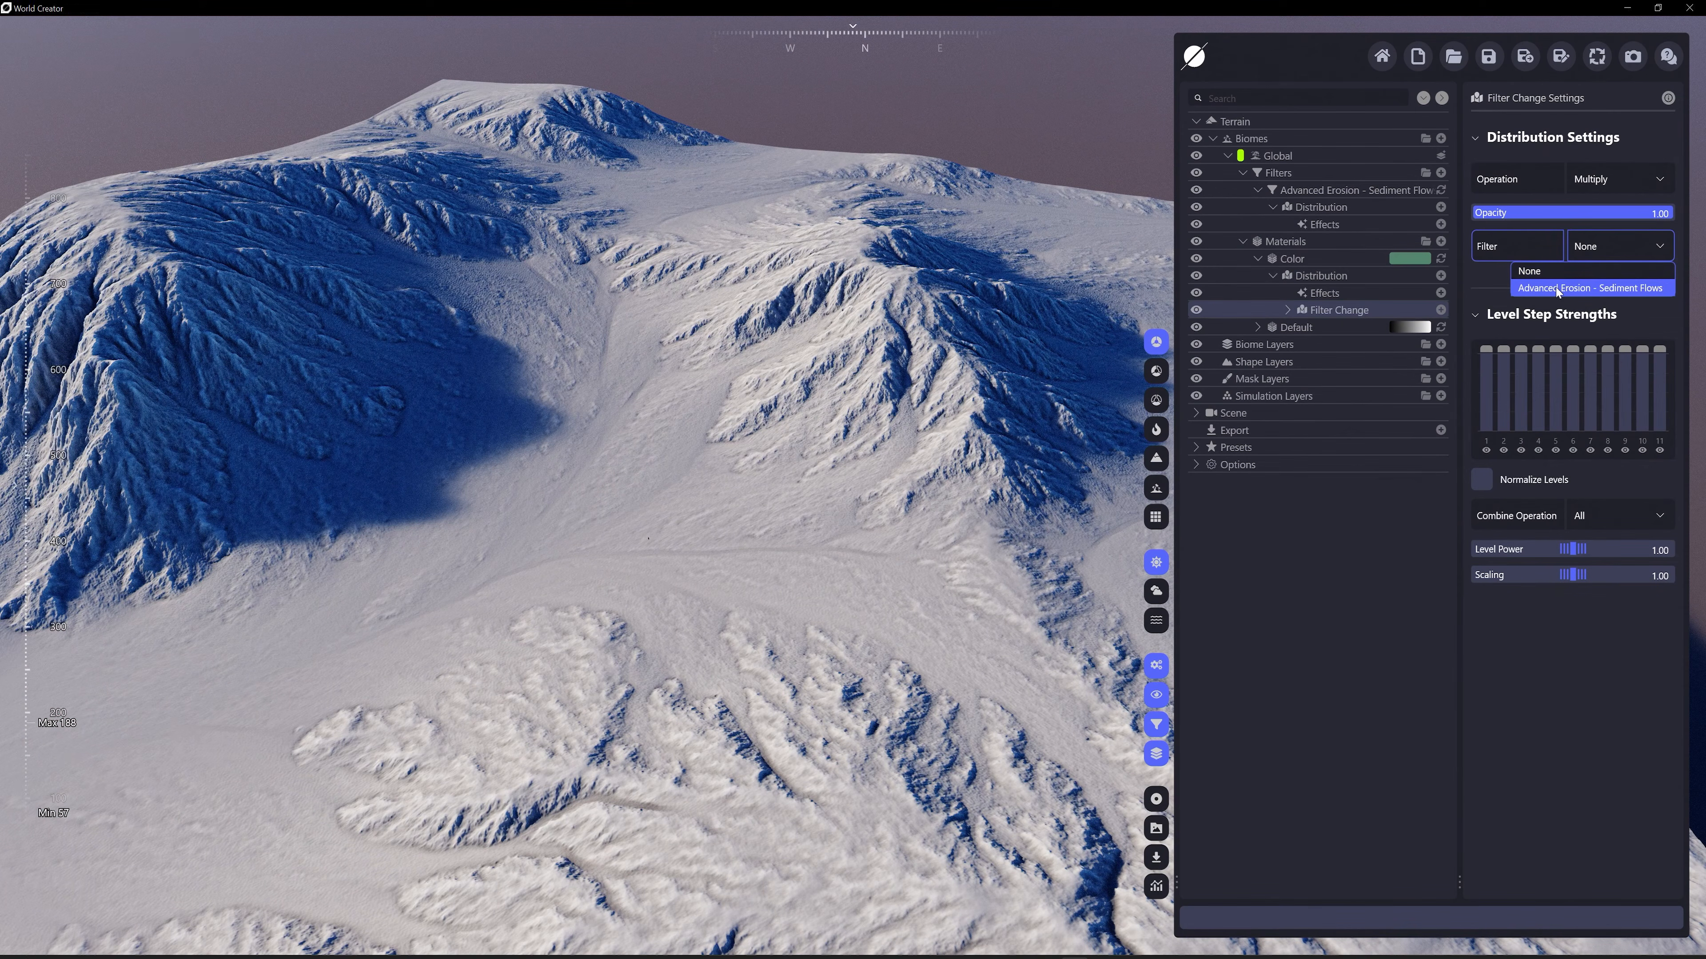
left_click(1606, 291)
Set the Filter Change distribution's level power to 1.51 and its scaling to 4.56
scroll(858, 368, "down", 2)
middle_click_drag(858, 368, 974, 501)
scroll(1009, 333, "up", 3)
scroll(958, 283, "down", 3)
scroll(805, 453, "up", 1)
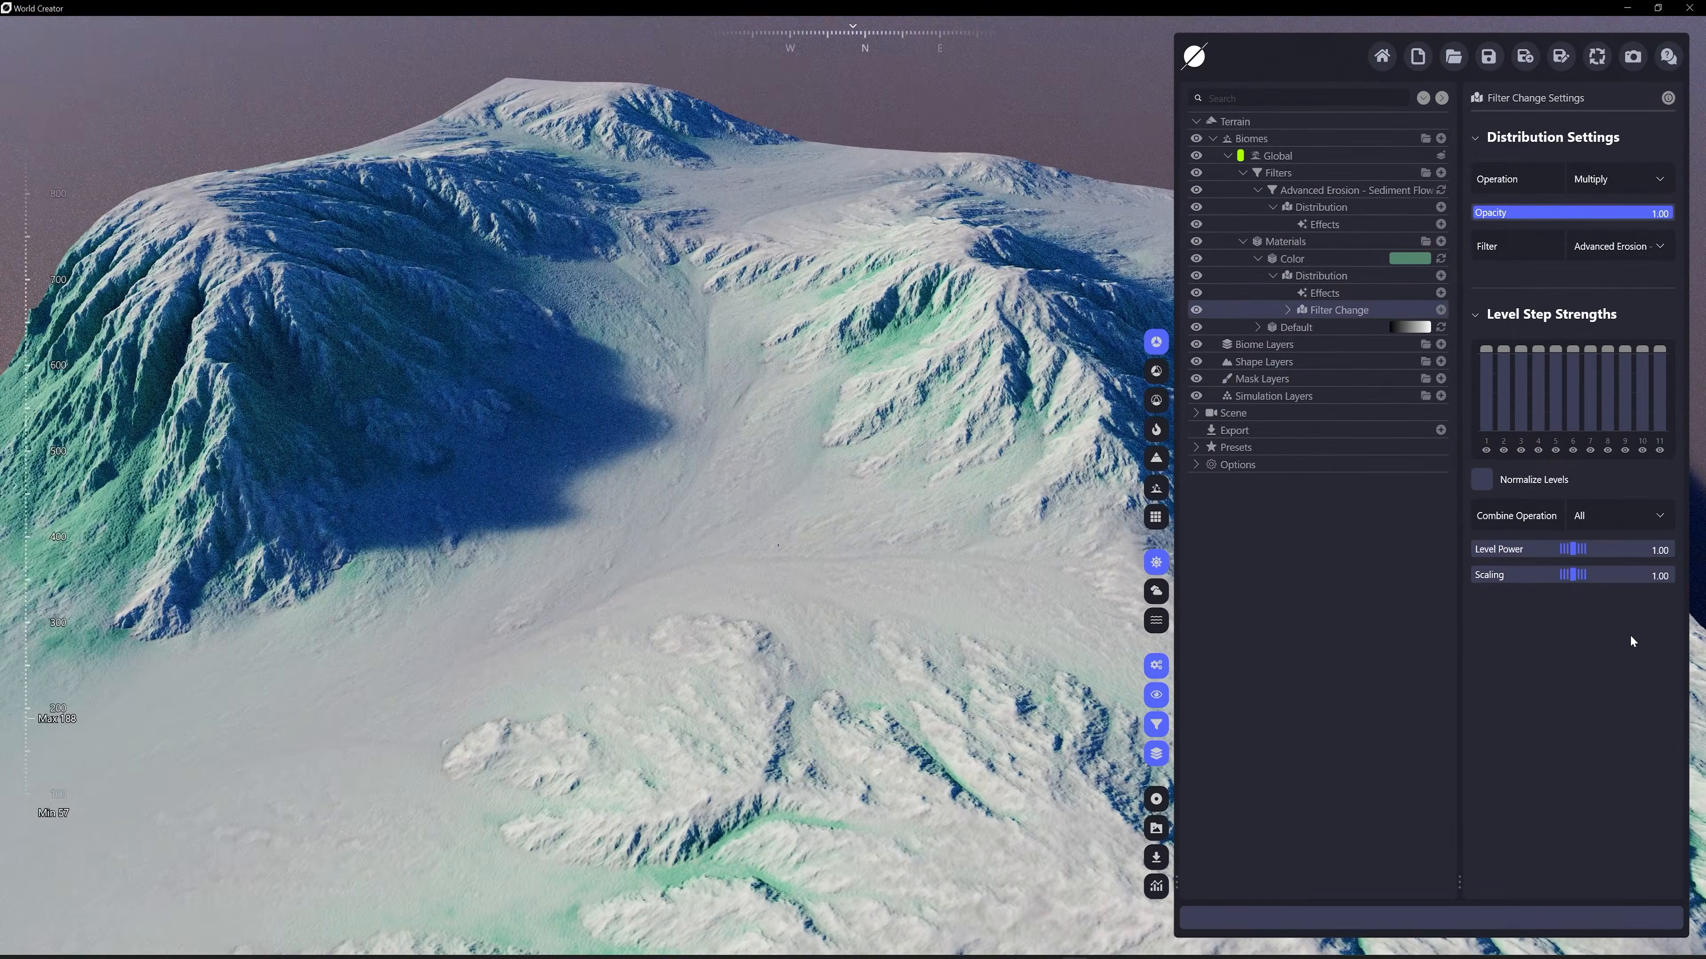
left_click_drag(1567, 576, 1611, 576)
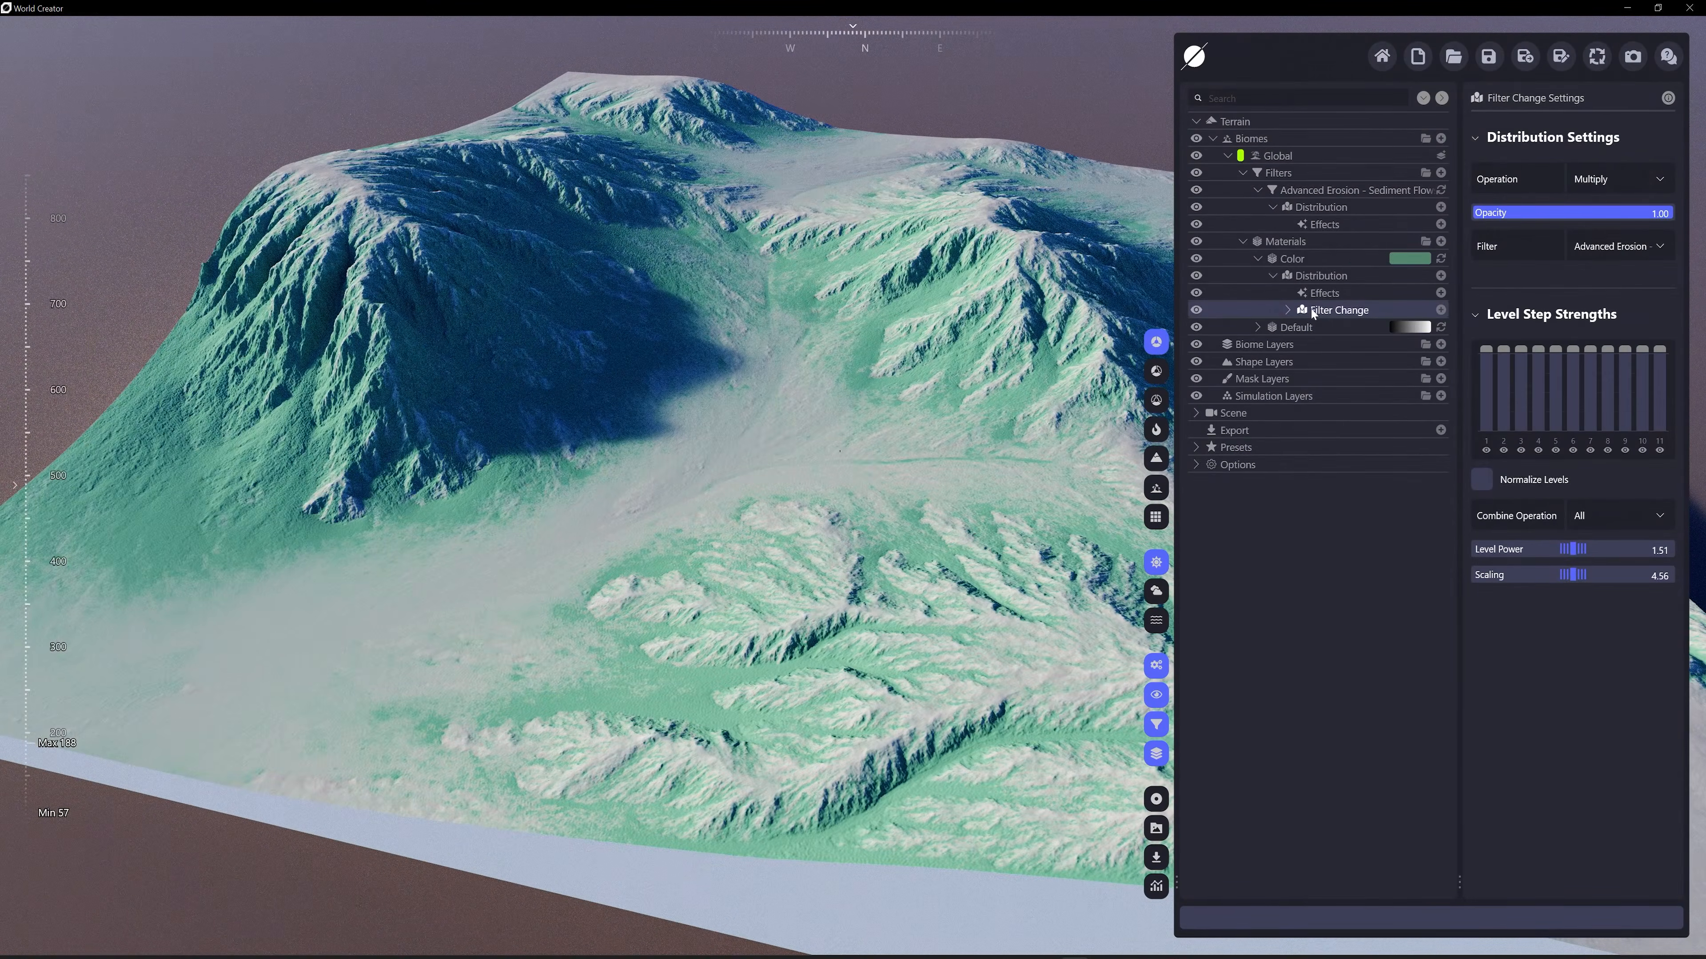
Delete the Filter Change distribution from the Color material and collapse the Color and Advanced Erosion entries
key("Delete")
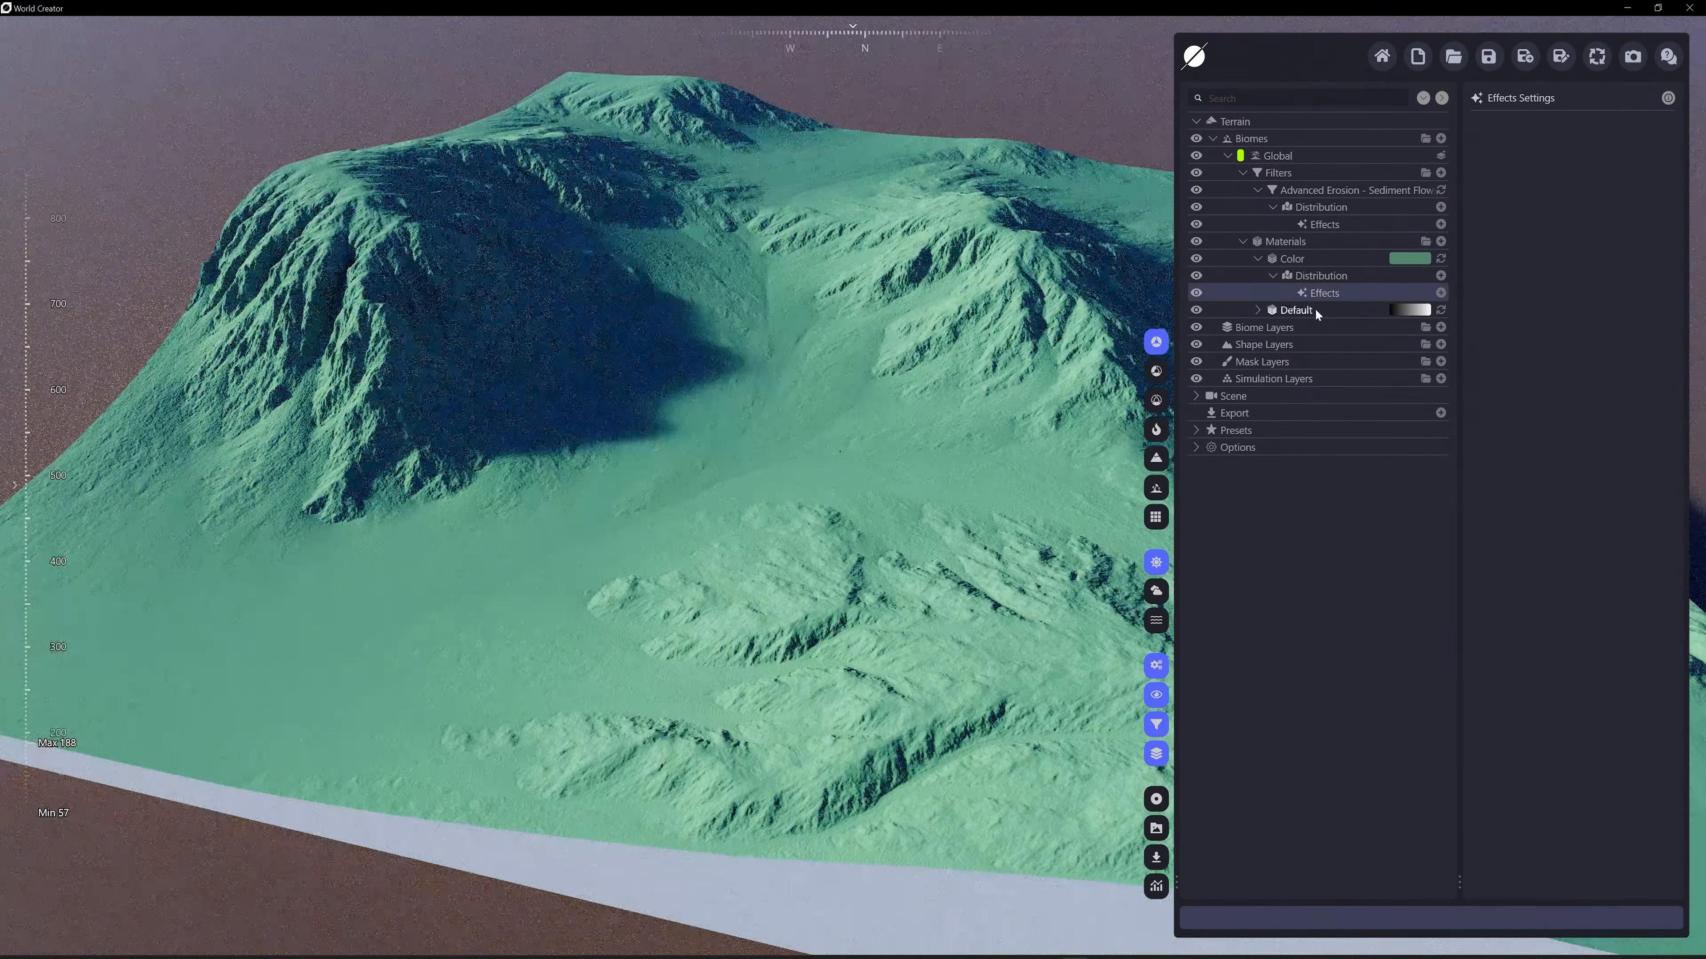
left_click(1274, 274)
left_click_drag(961, 195, 971, 286)
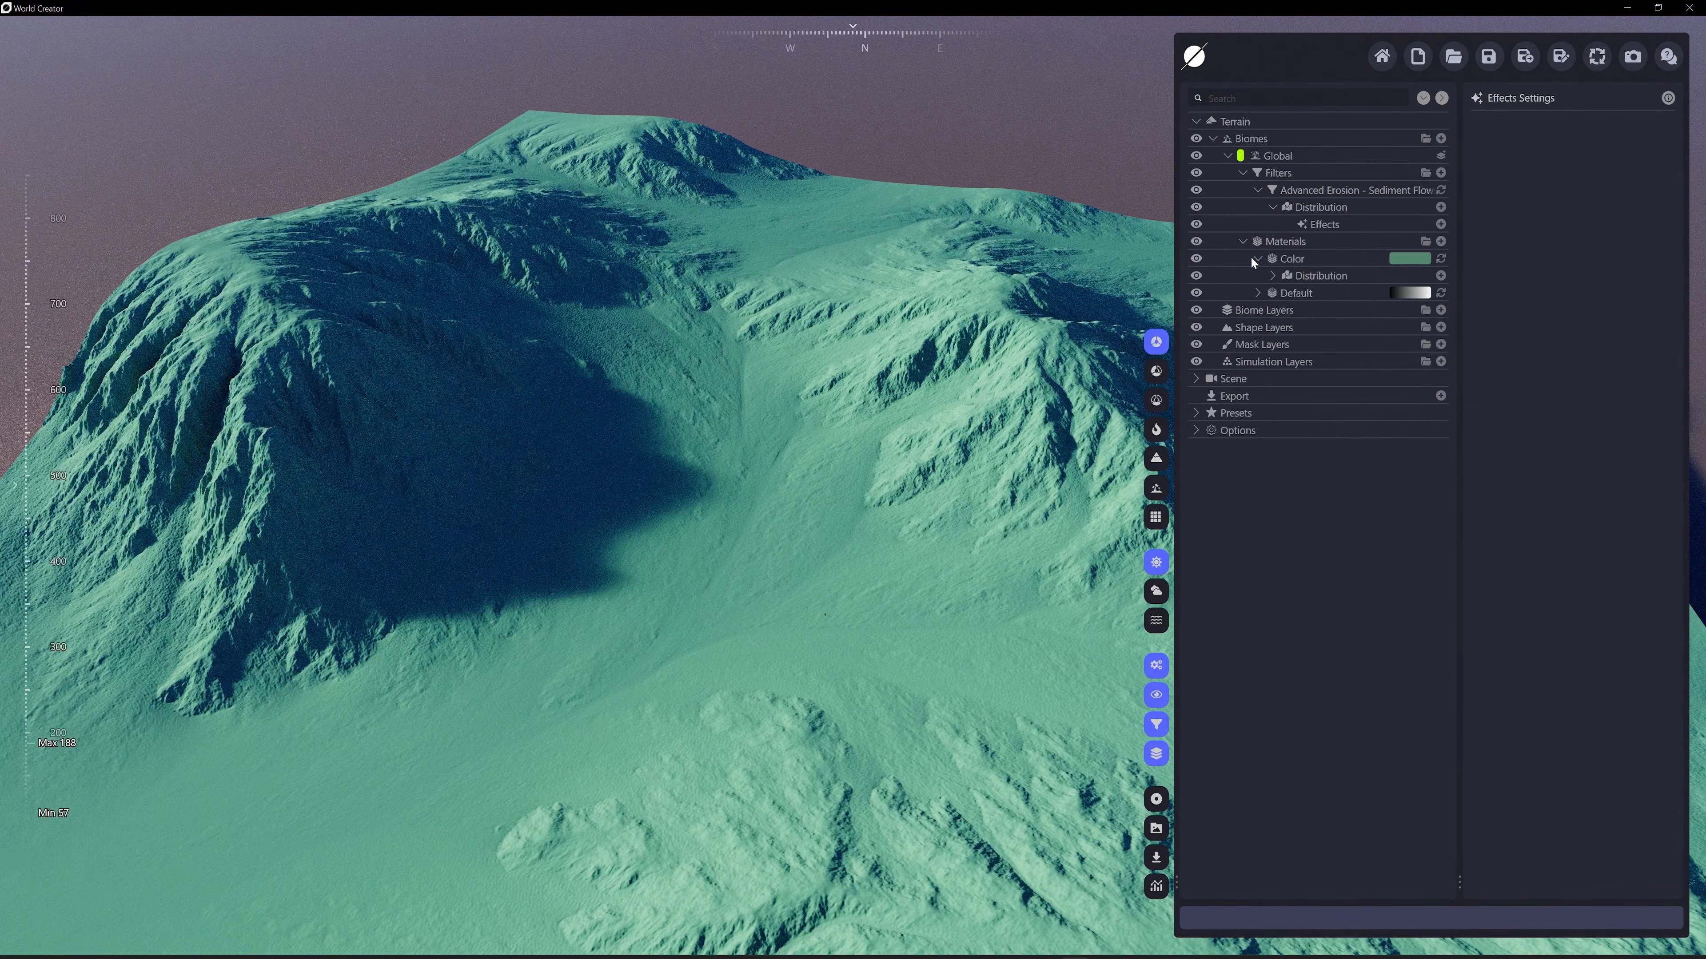
left_click(1254, 258)
left_click(1271, 207)
left_click(1257, 191)
Link the Advanced Erosion - Sediment Flows filter directly to the Color material as a Filter Change distribution
left_click(1272, 222)
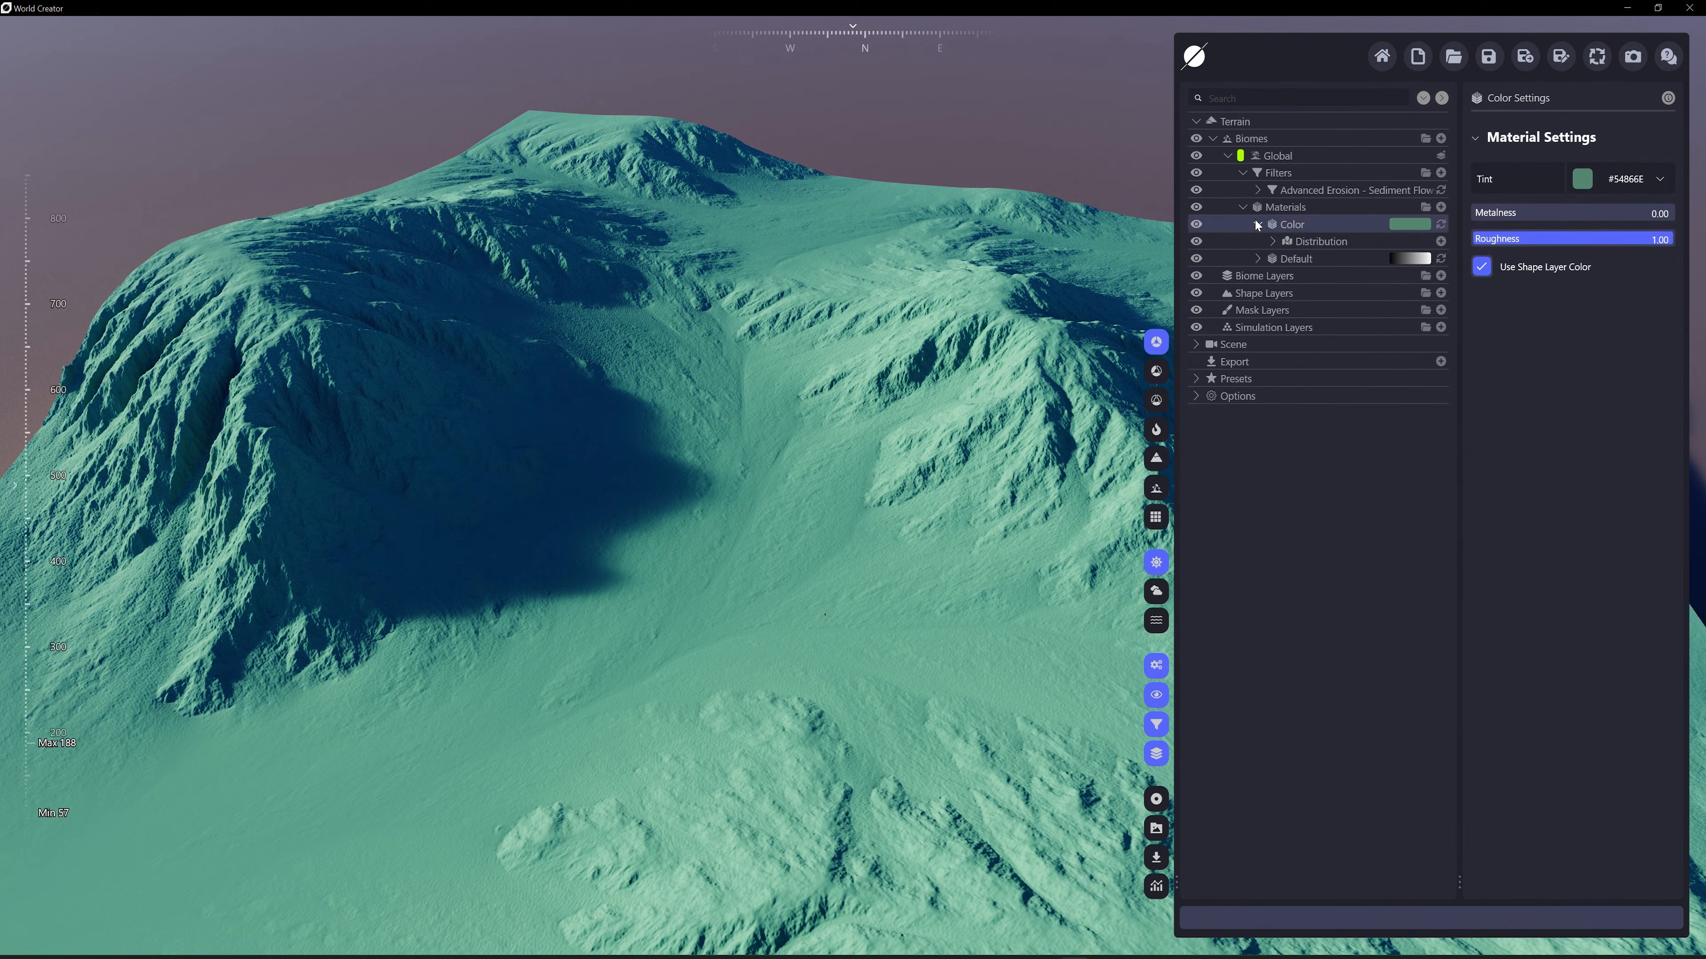
left_click(1257, 224)
left_click(1441, 241)
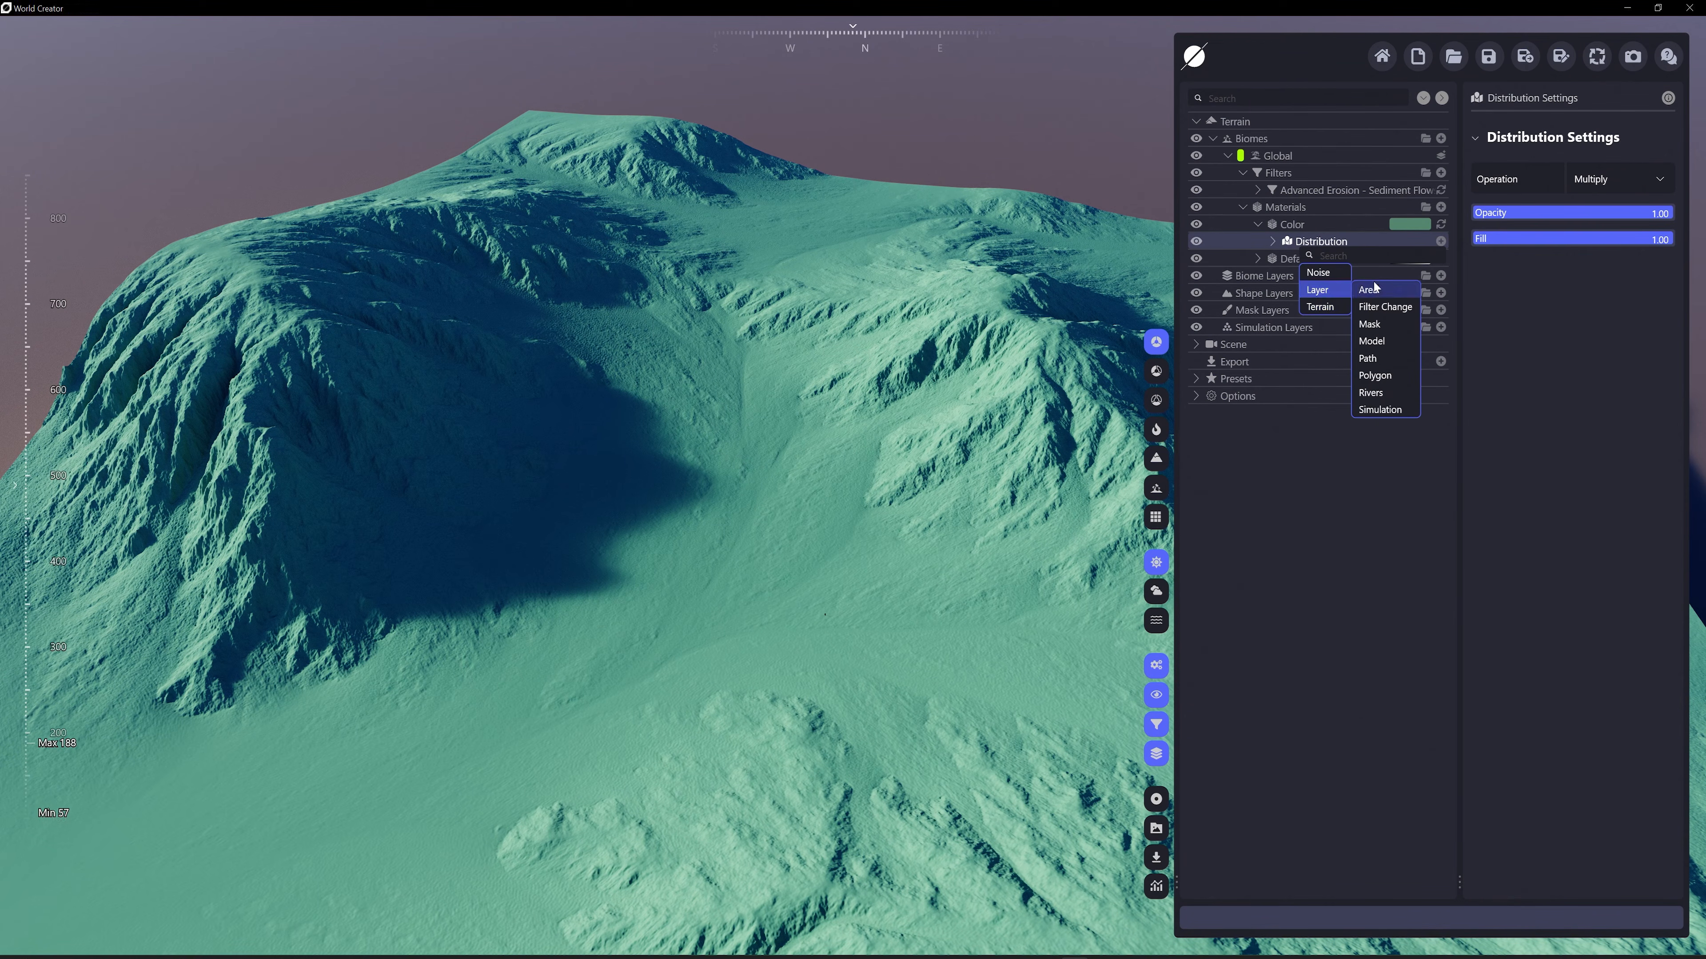
left_click(1259, 223)
mouse_move(1298, 224)
left_mouse_down()
mouse_move(1314, 188)
mouse_move(1306, 223)
left_mouse_up()
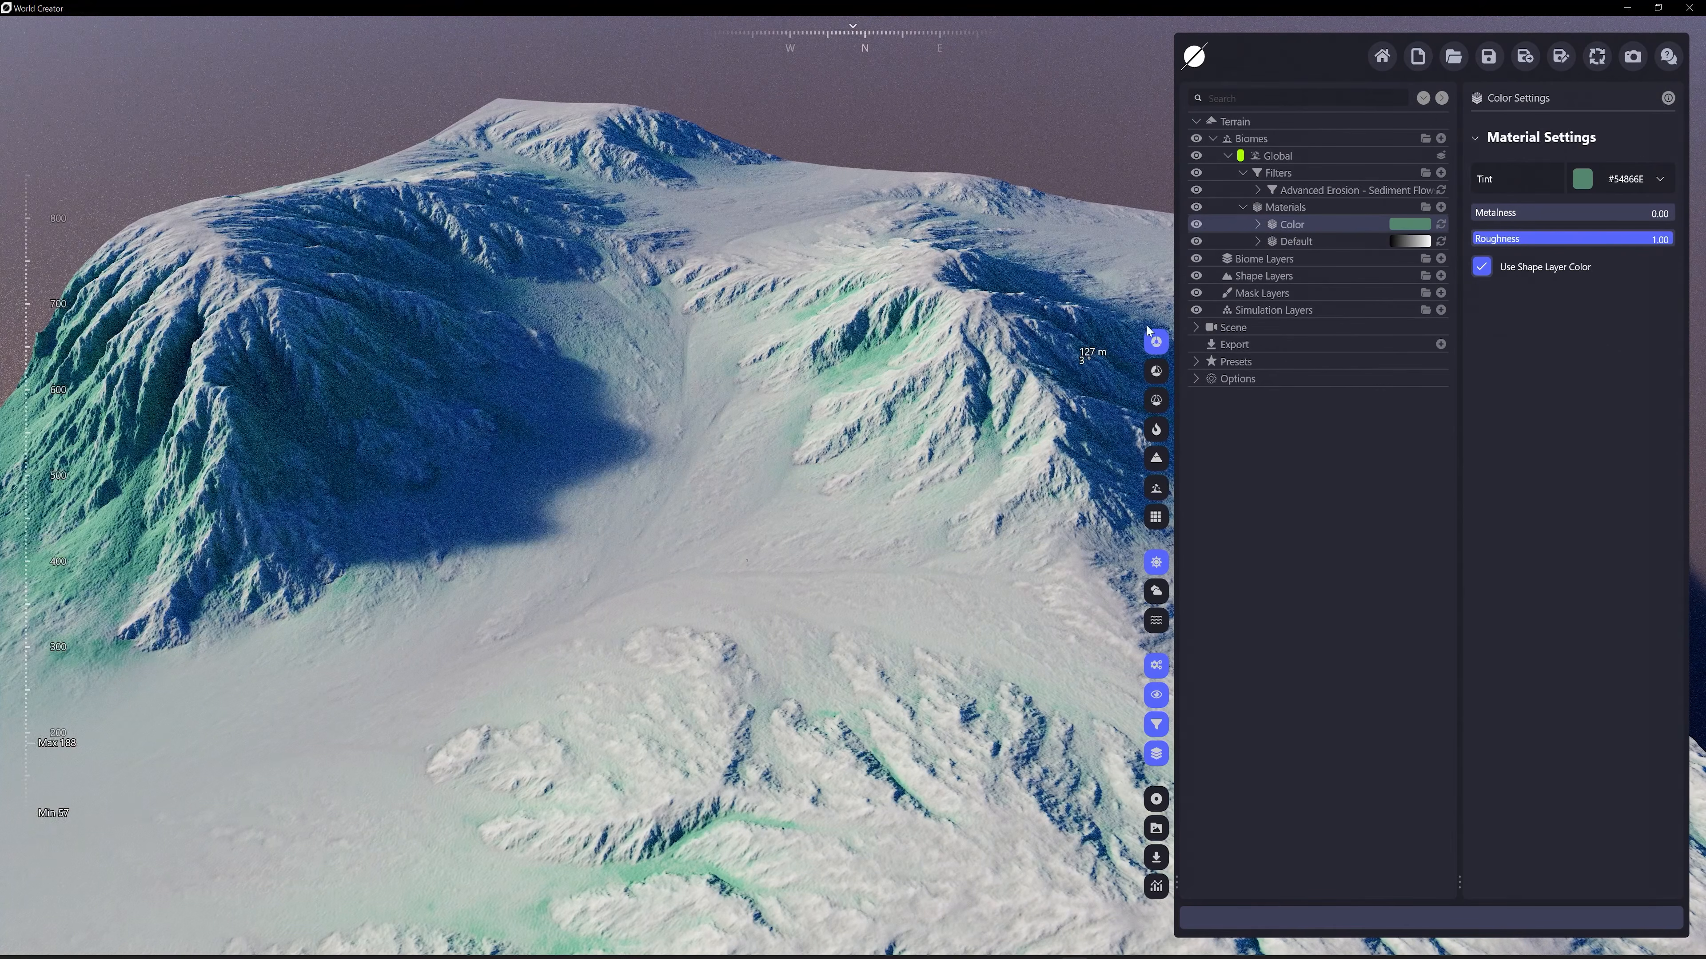
Inspect the Filter Change distribution under the Color material and its assigned filter, then collapse the material
left_click(1257, 224)
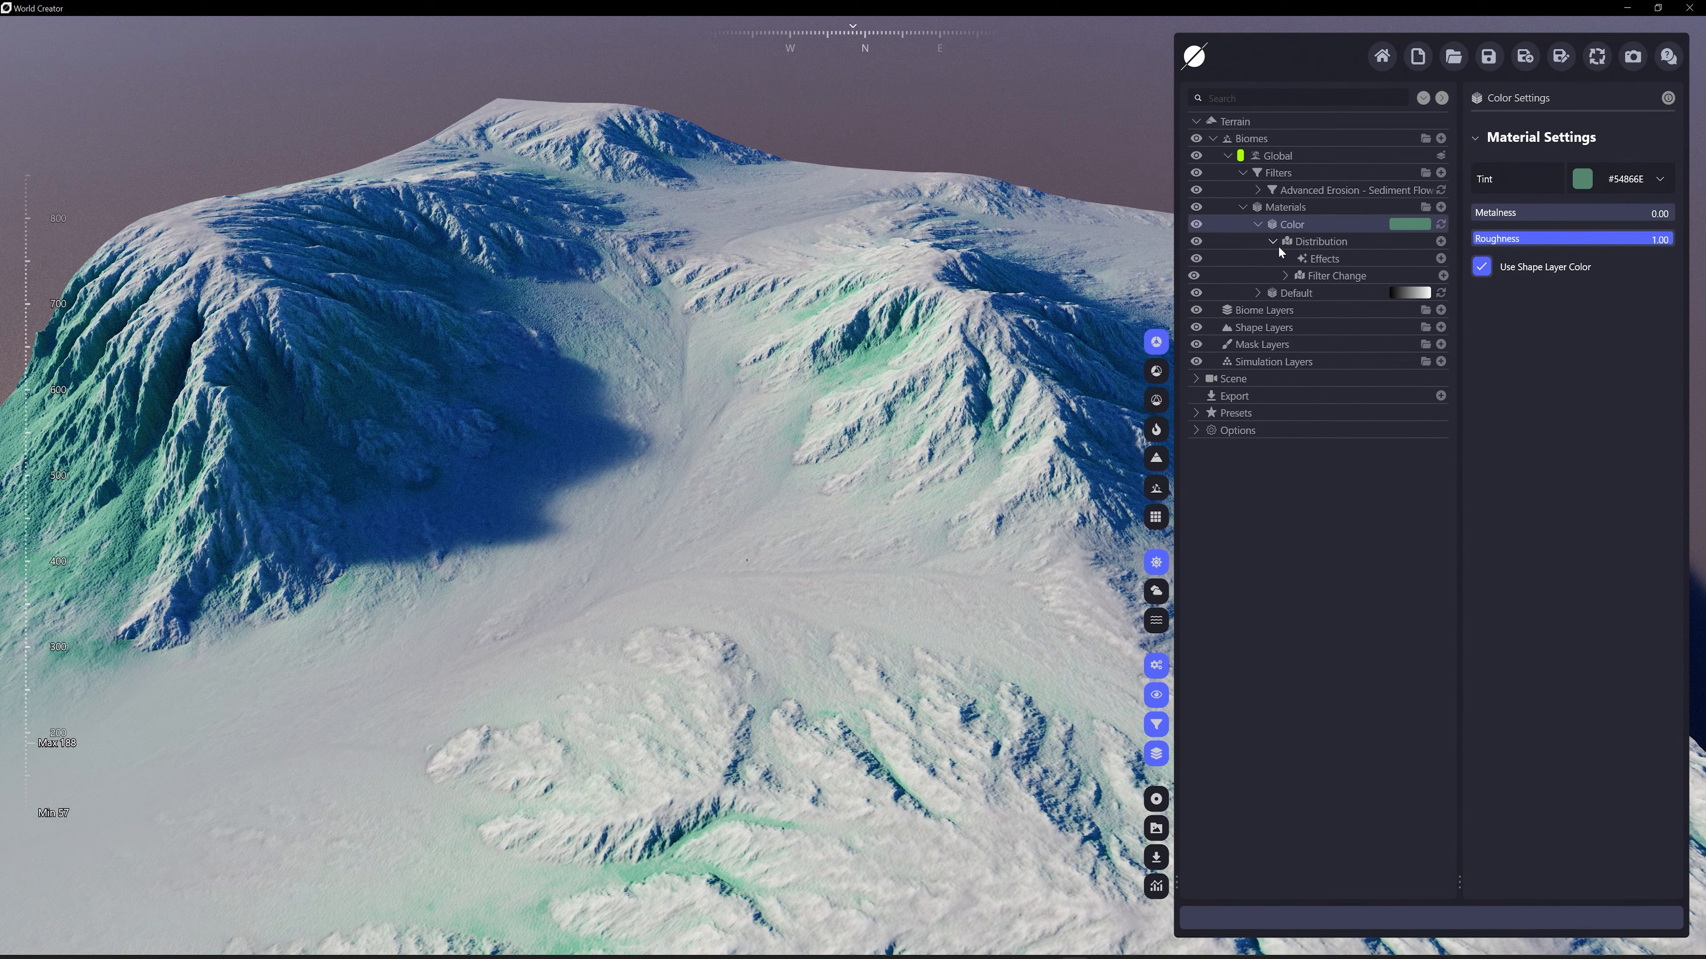
left_click(1314, 280)
left_click(1658, 246)
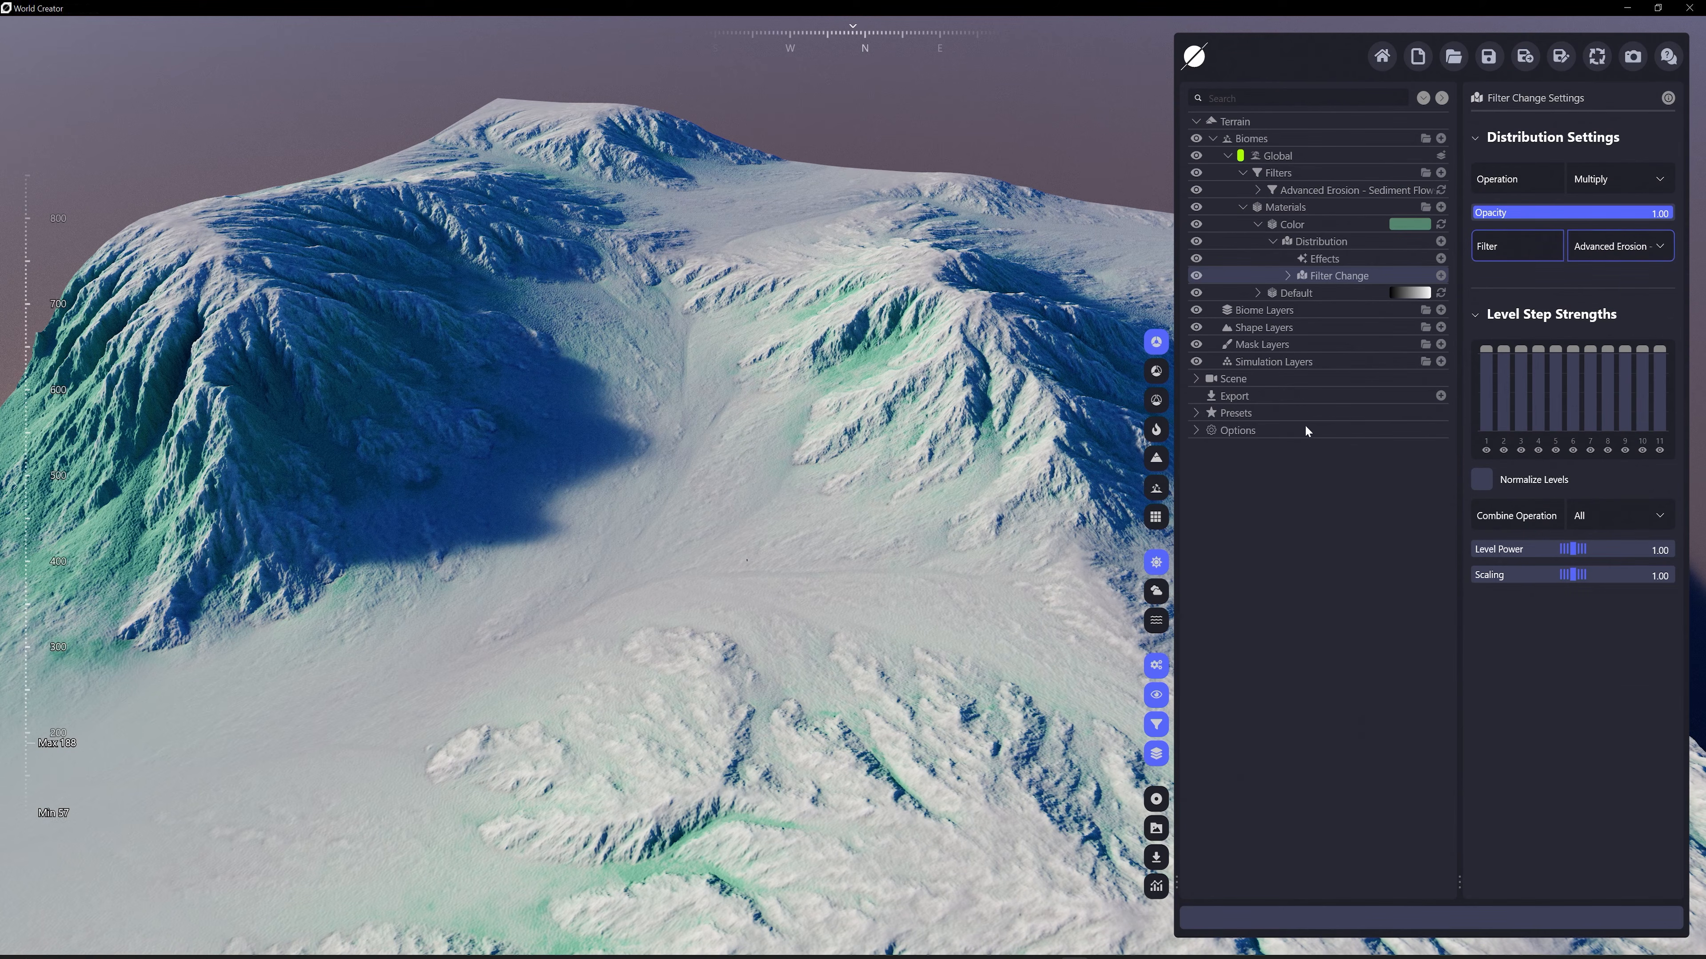
left_click(1273, 241)
left_click(1258, 224)
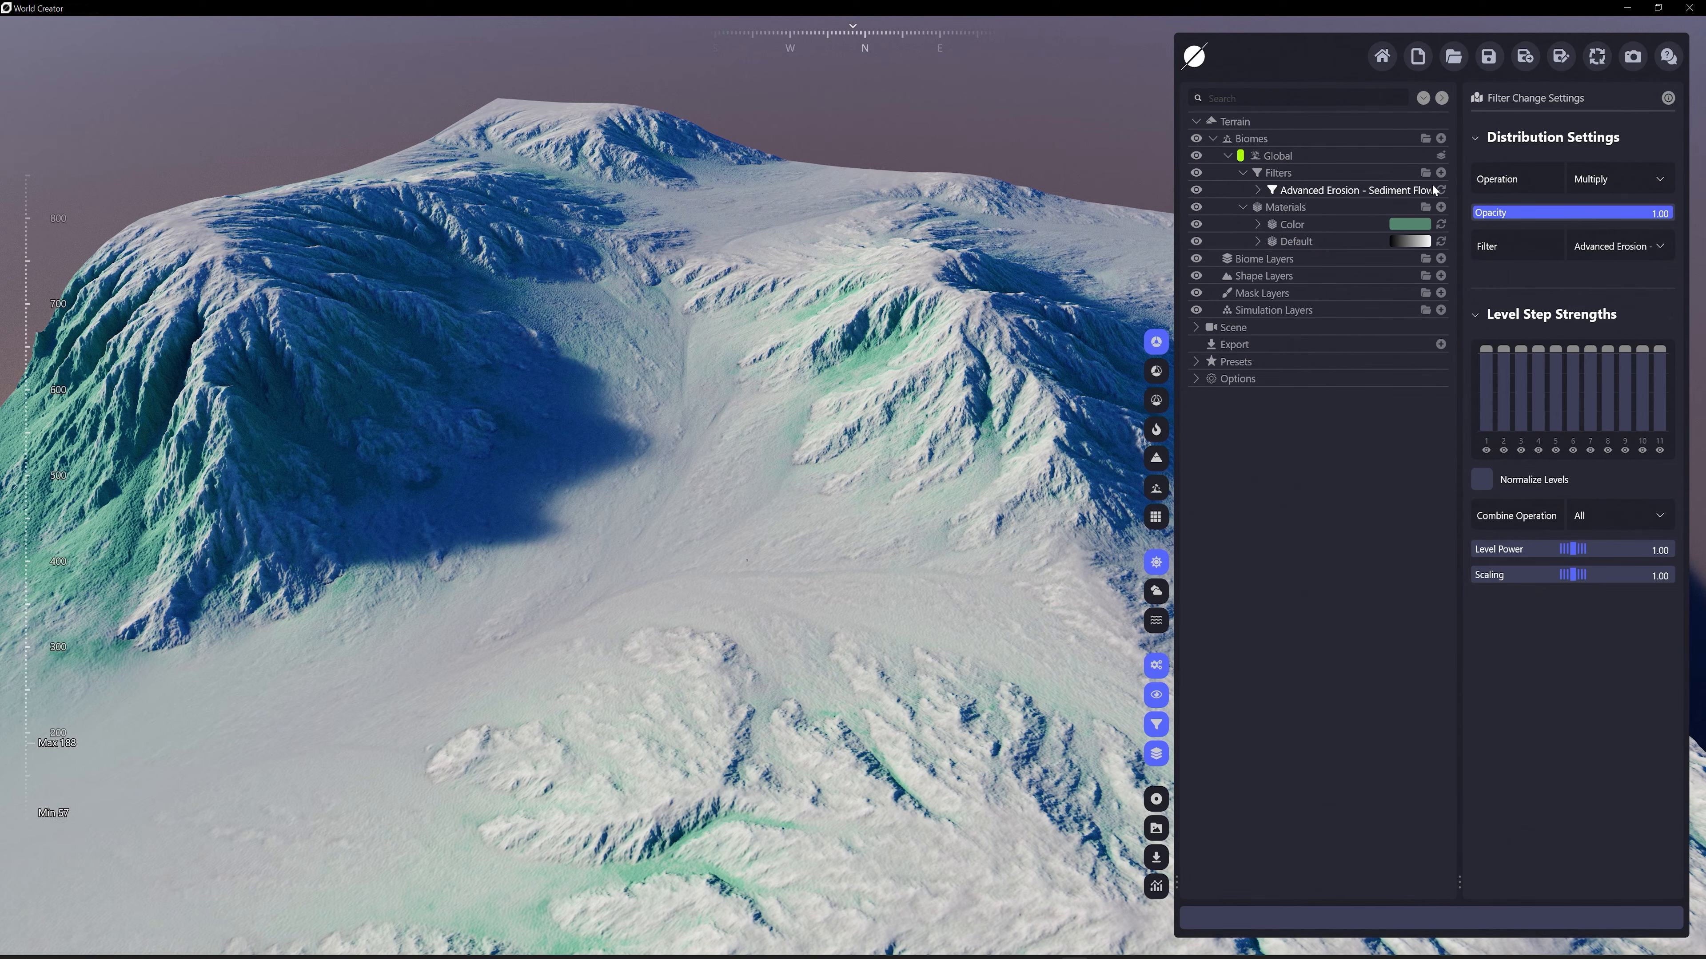
Add an Arid - Rocky Hard filter to the Global biome
left_click(1440, 172)
mouse_move(1253, 275)
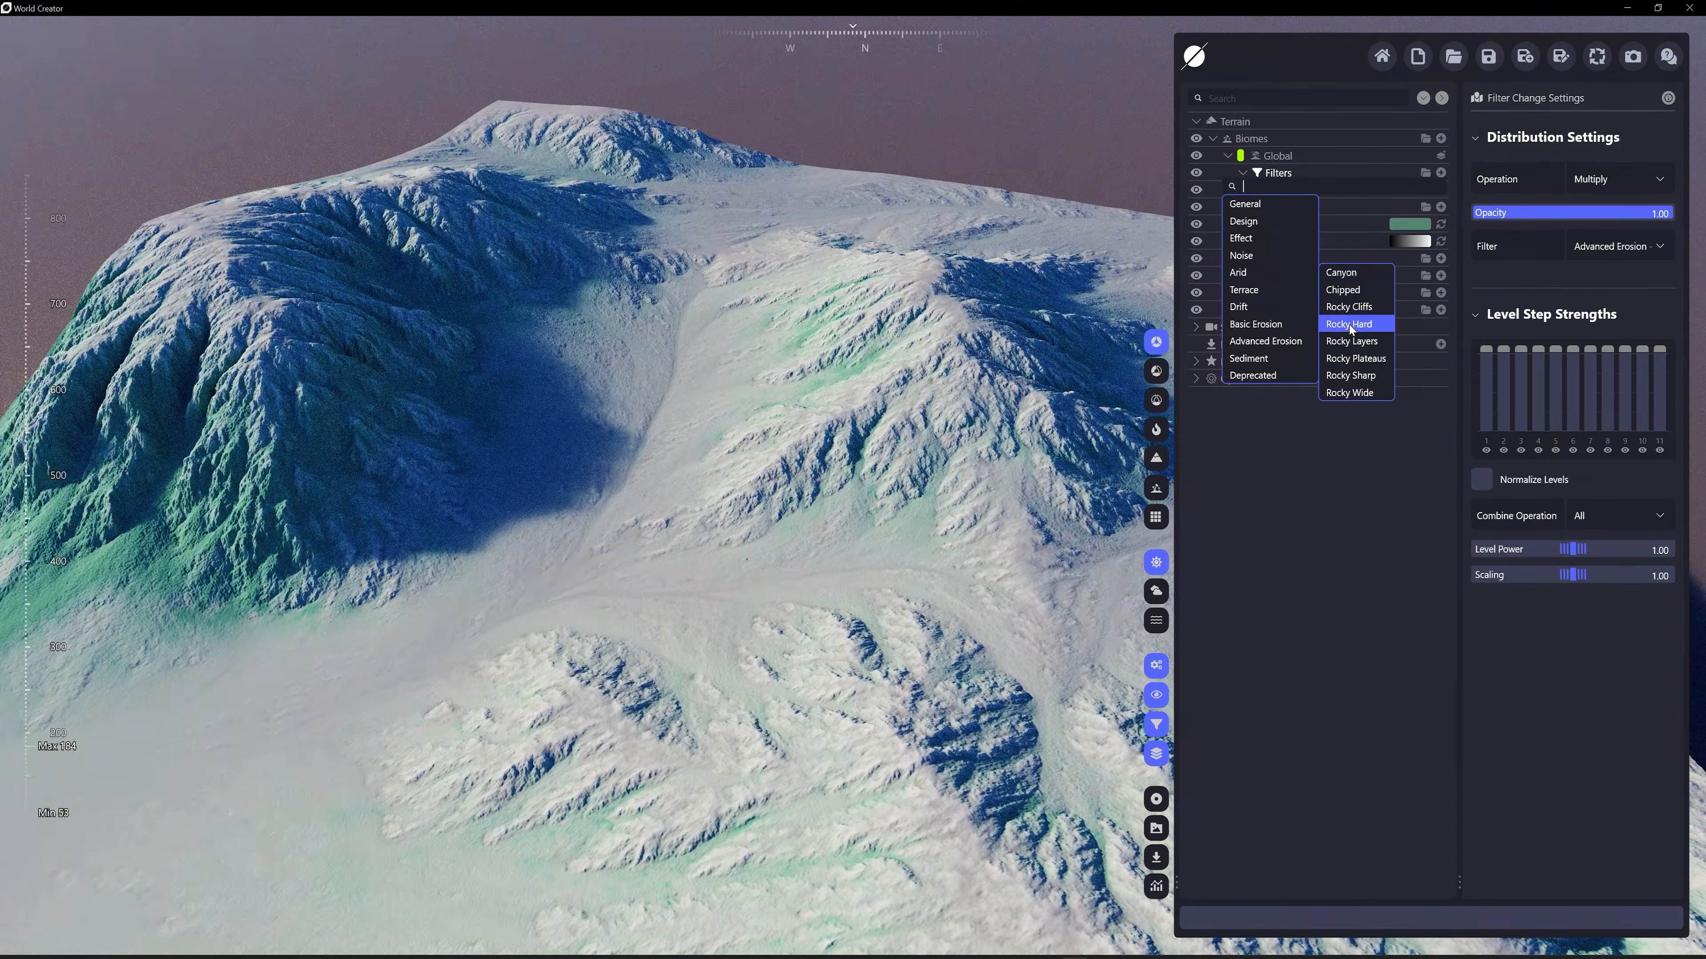
left_click(1349, 325)
right_click_drag(825, 313, 745, 383)
scroll(752, 336, "down", 2)
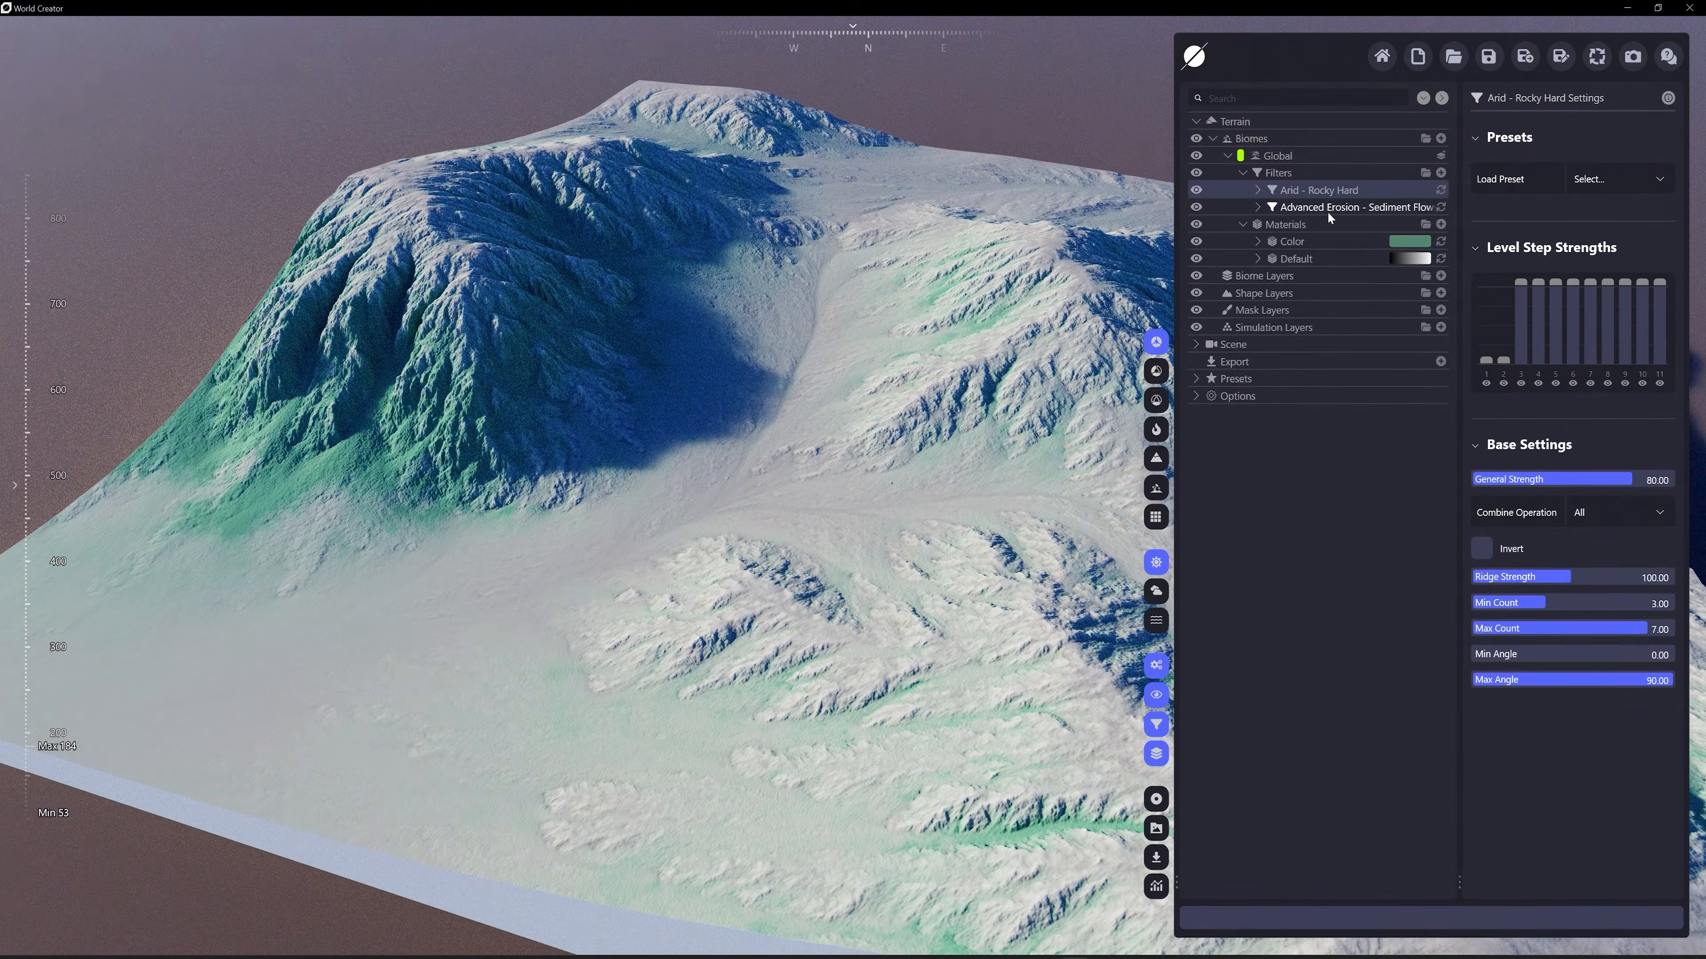
Add a Rocks terrain distribution to the Arid - Rocky Hard filter
left_click(1257, 190)
left_click(1441, 207)
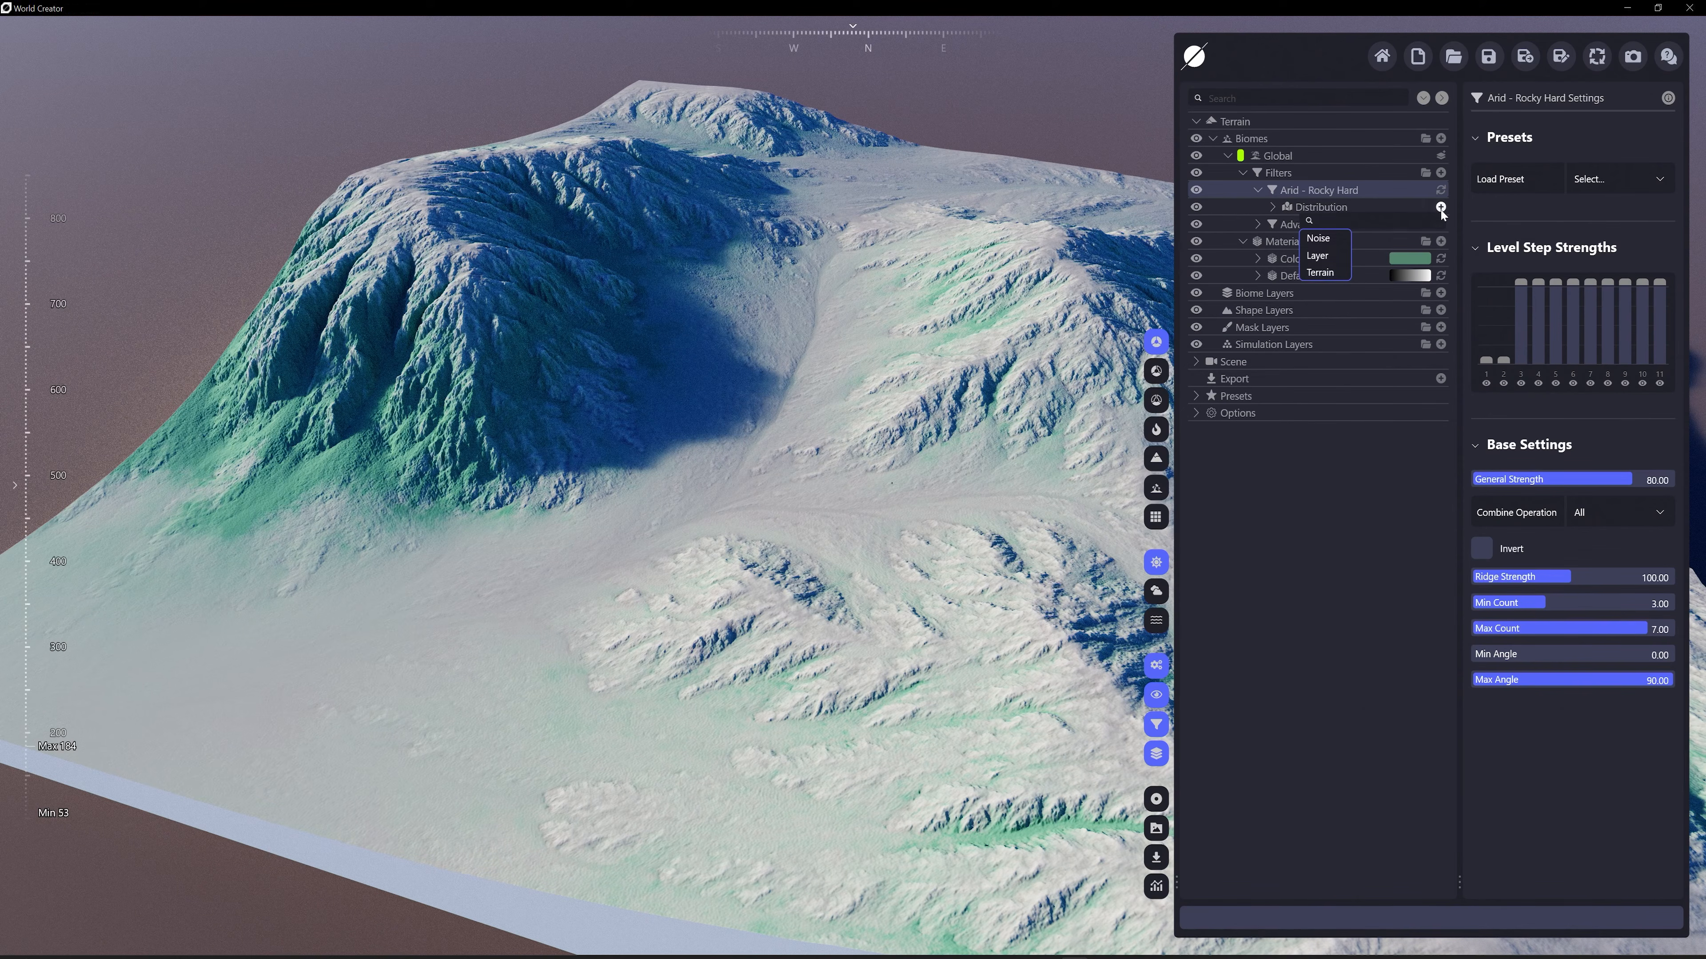
mouse_move(1327, 272)
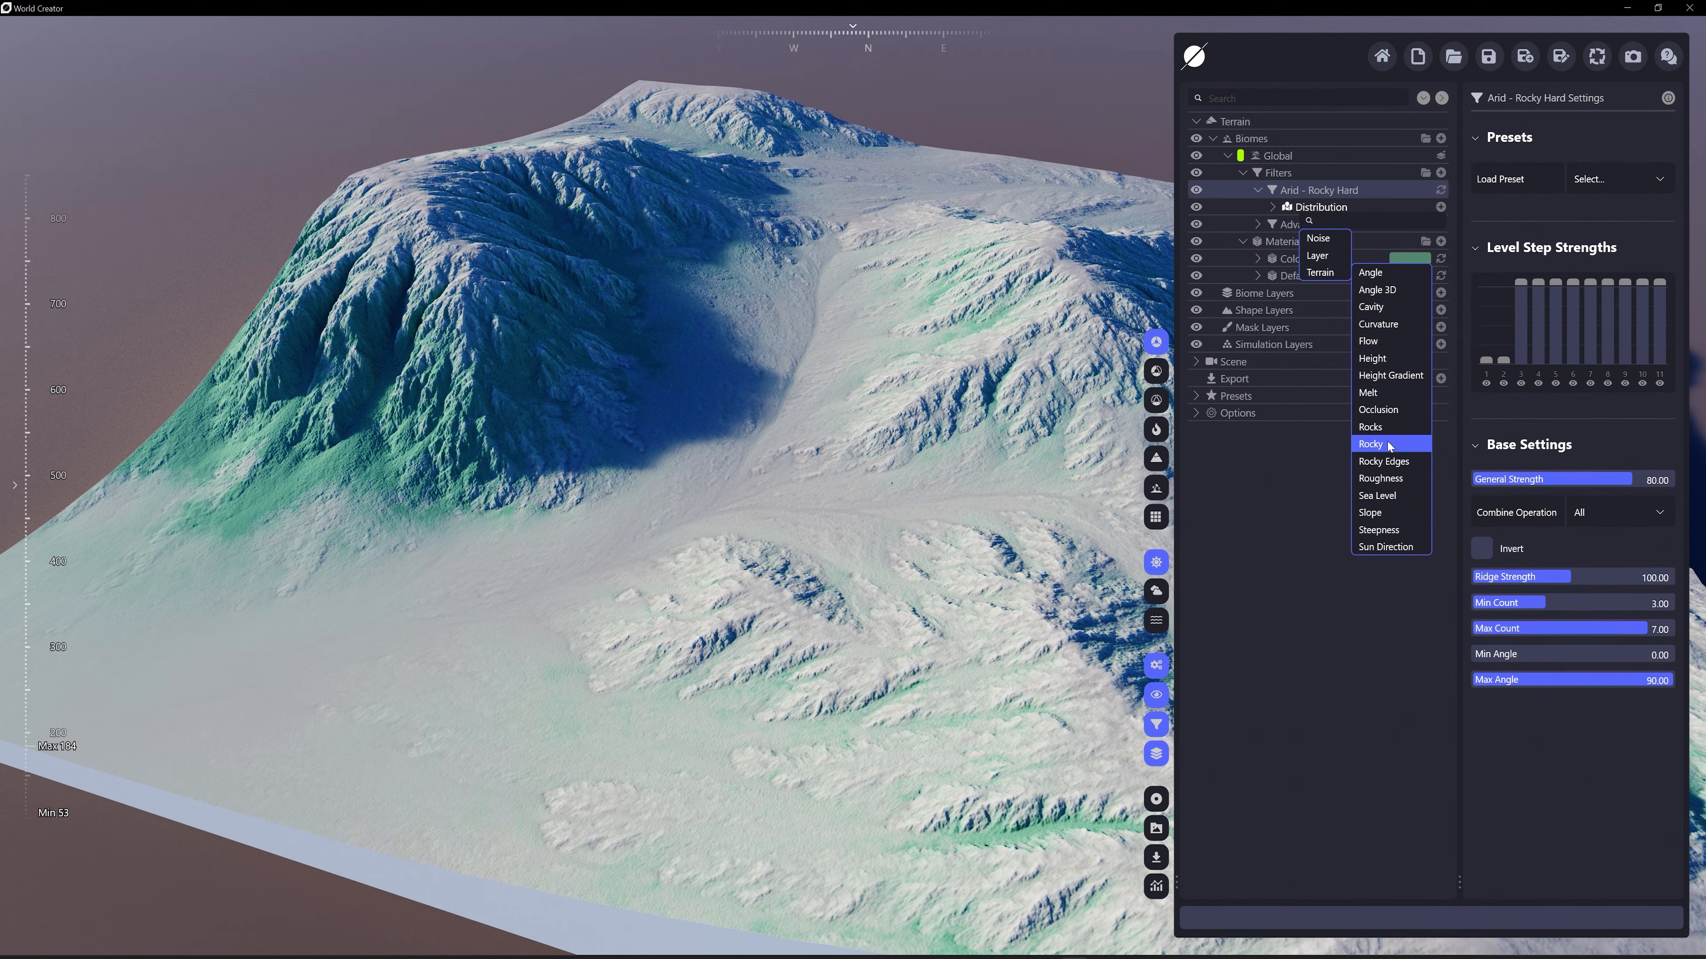
left_click(1369, 427)
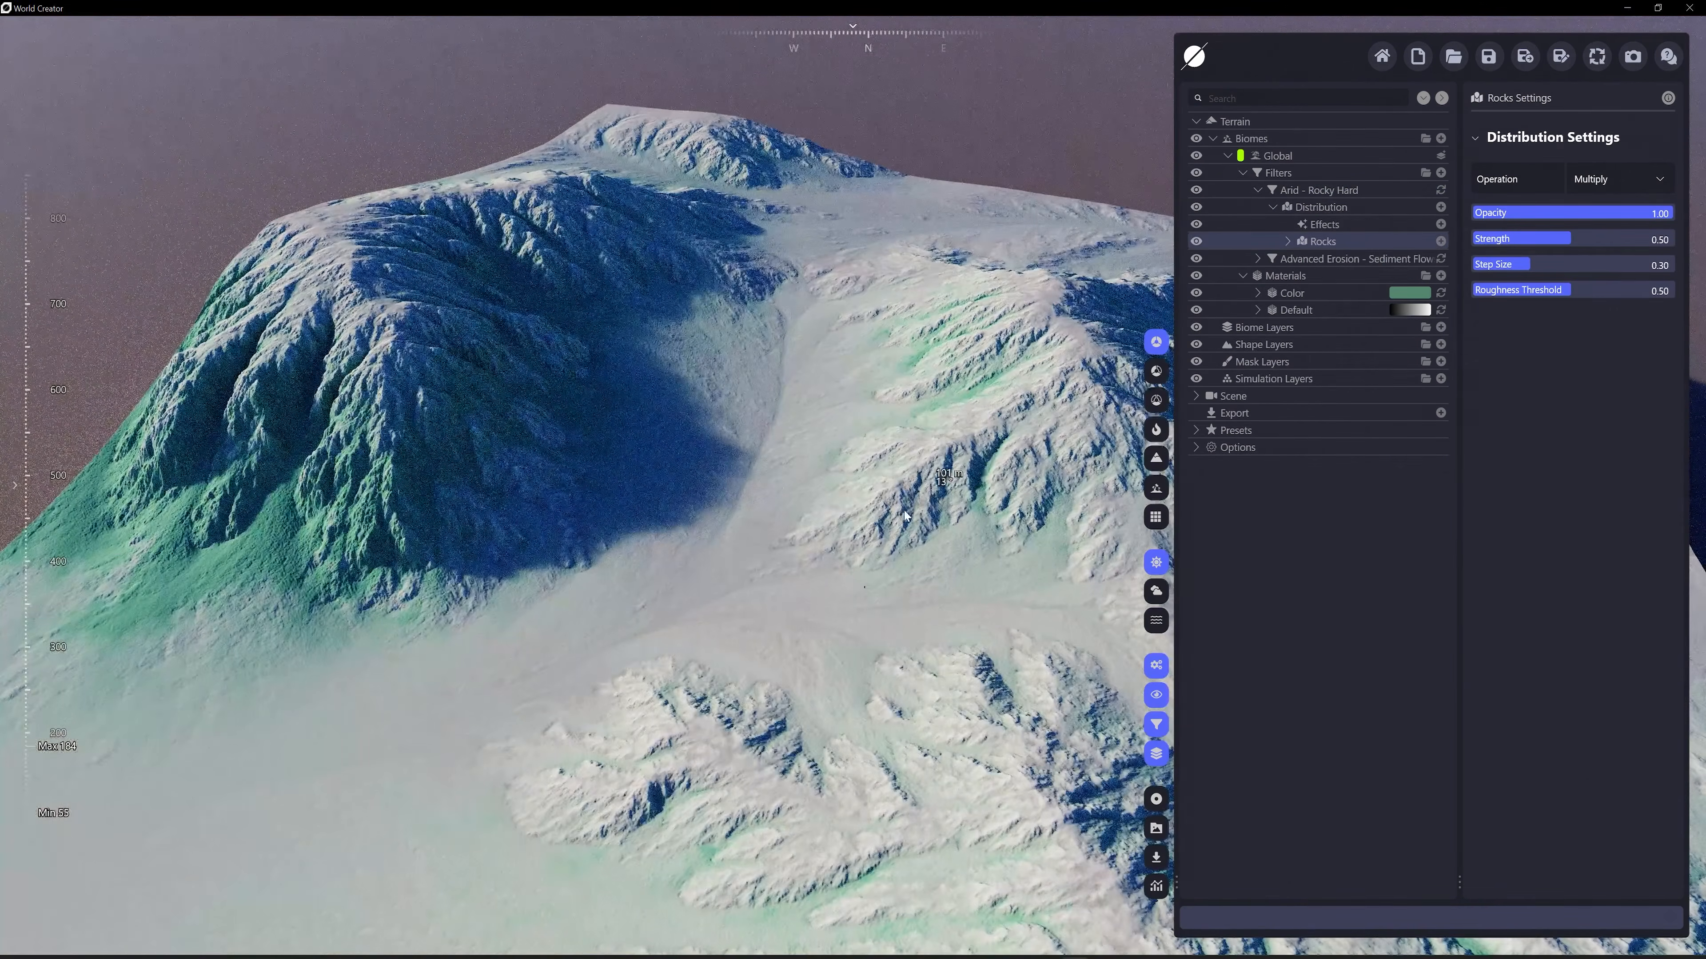
With the distribution mask previewed on the terrain, set the Rocks step size to 0.12 and roughness threshold to 0.00
left_click(1155, 428)
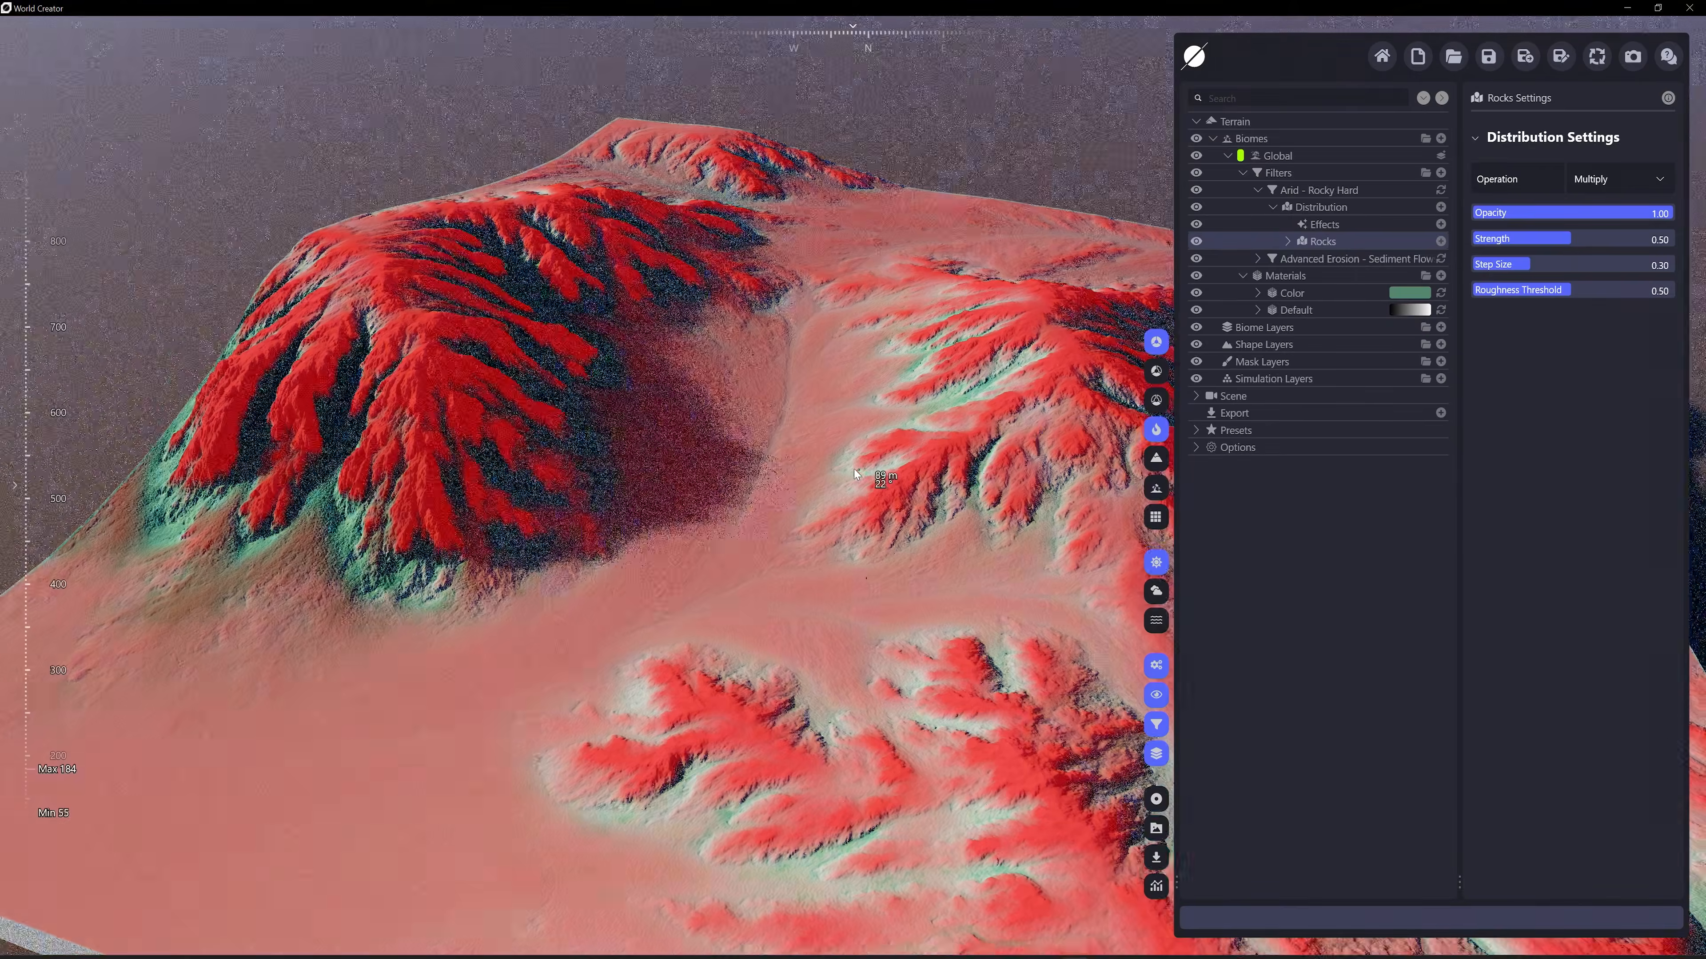
scroll(828, 429, "down", 3)
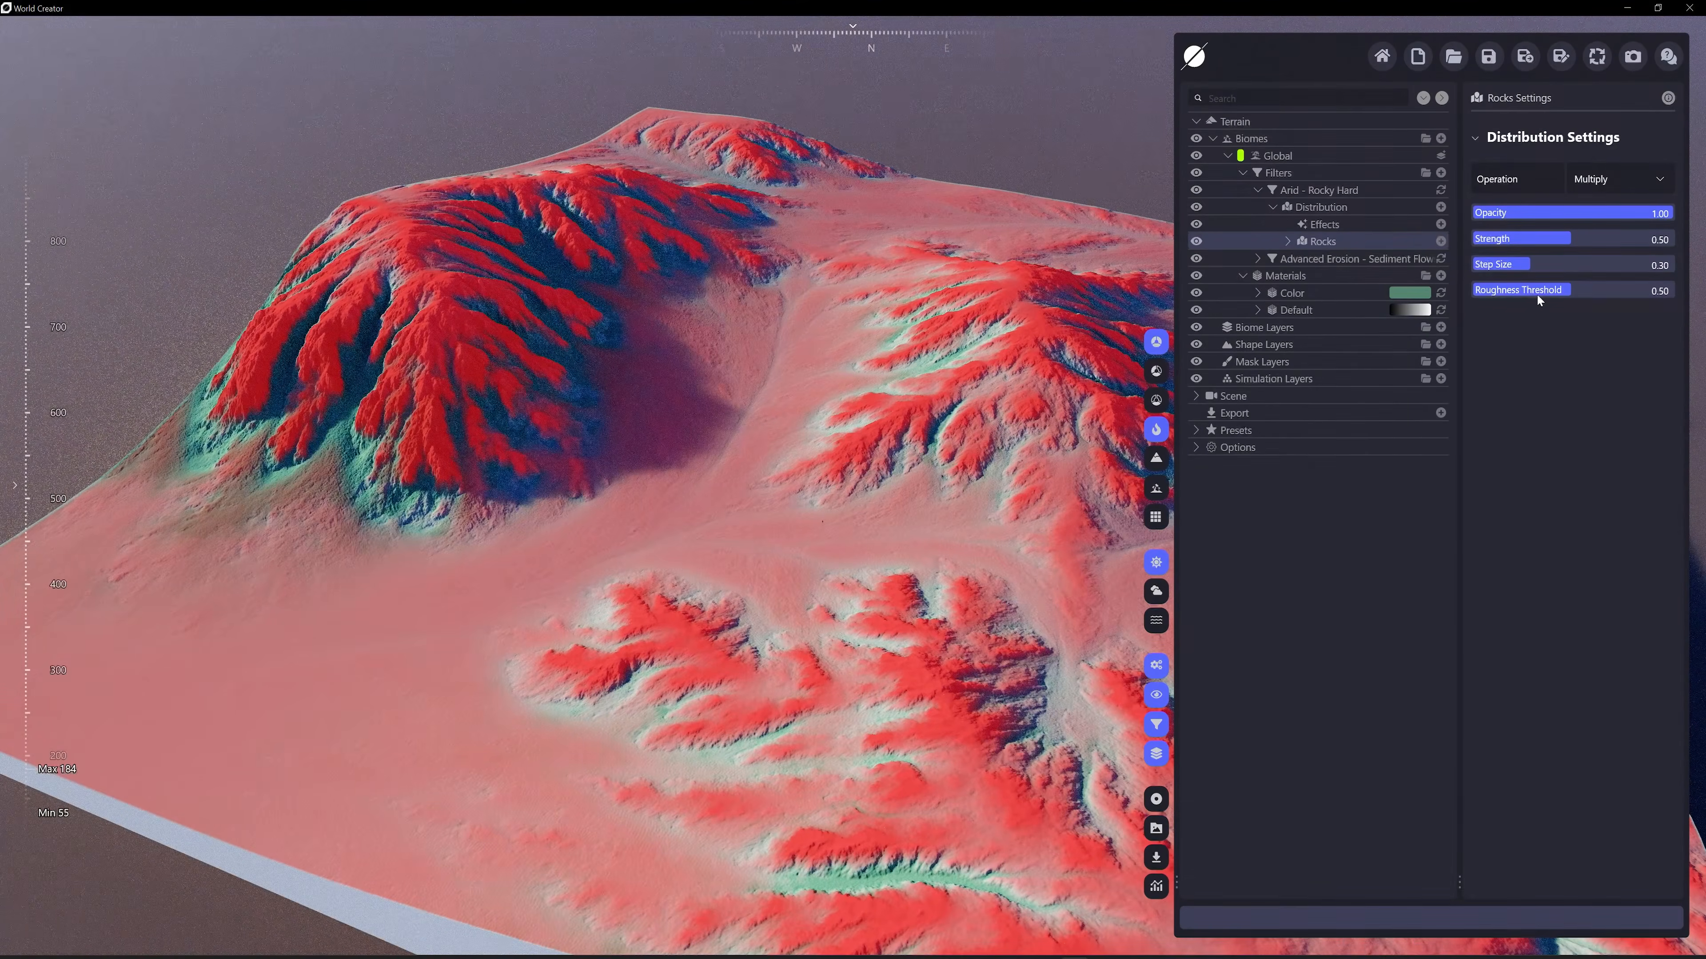
mouse_move(1537, 265)
left_mouse_down()
mouse_move(1478, 265)
mouse_move(1541, 289)
left_mouse_up()
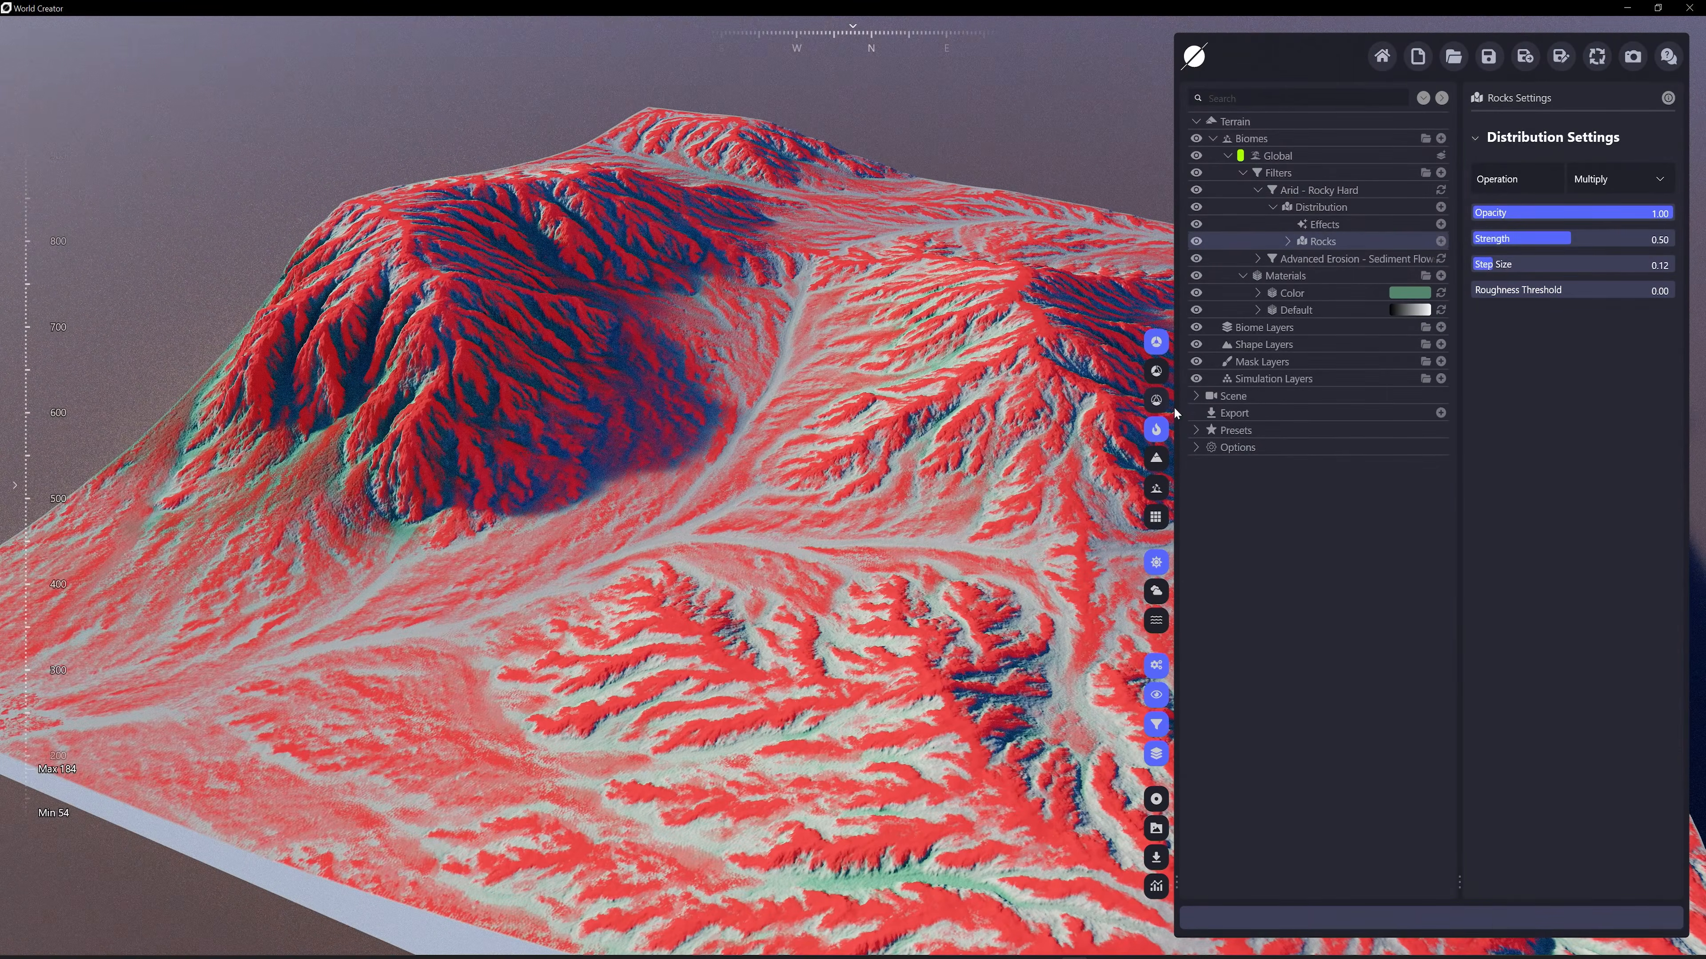
left_click(1156, 428)
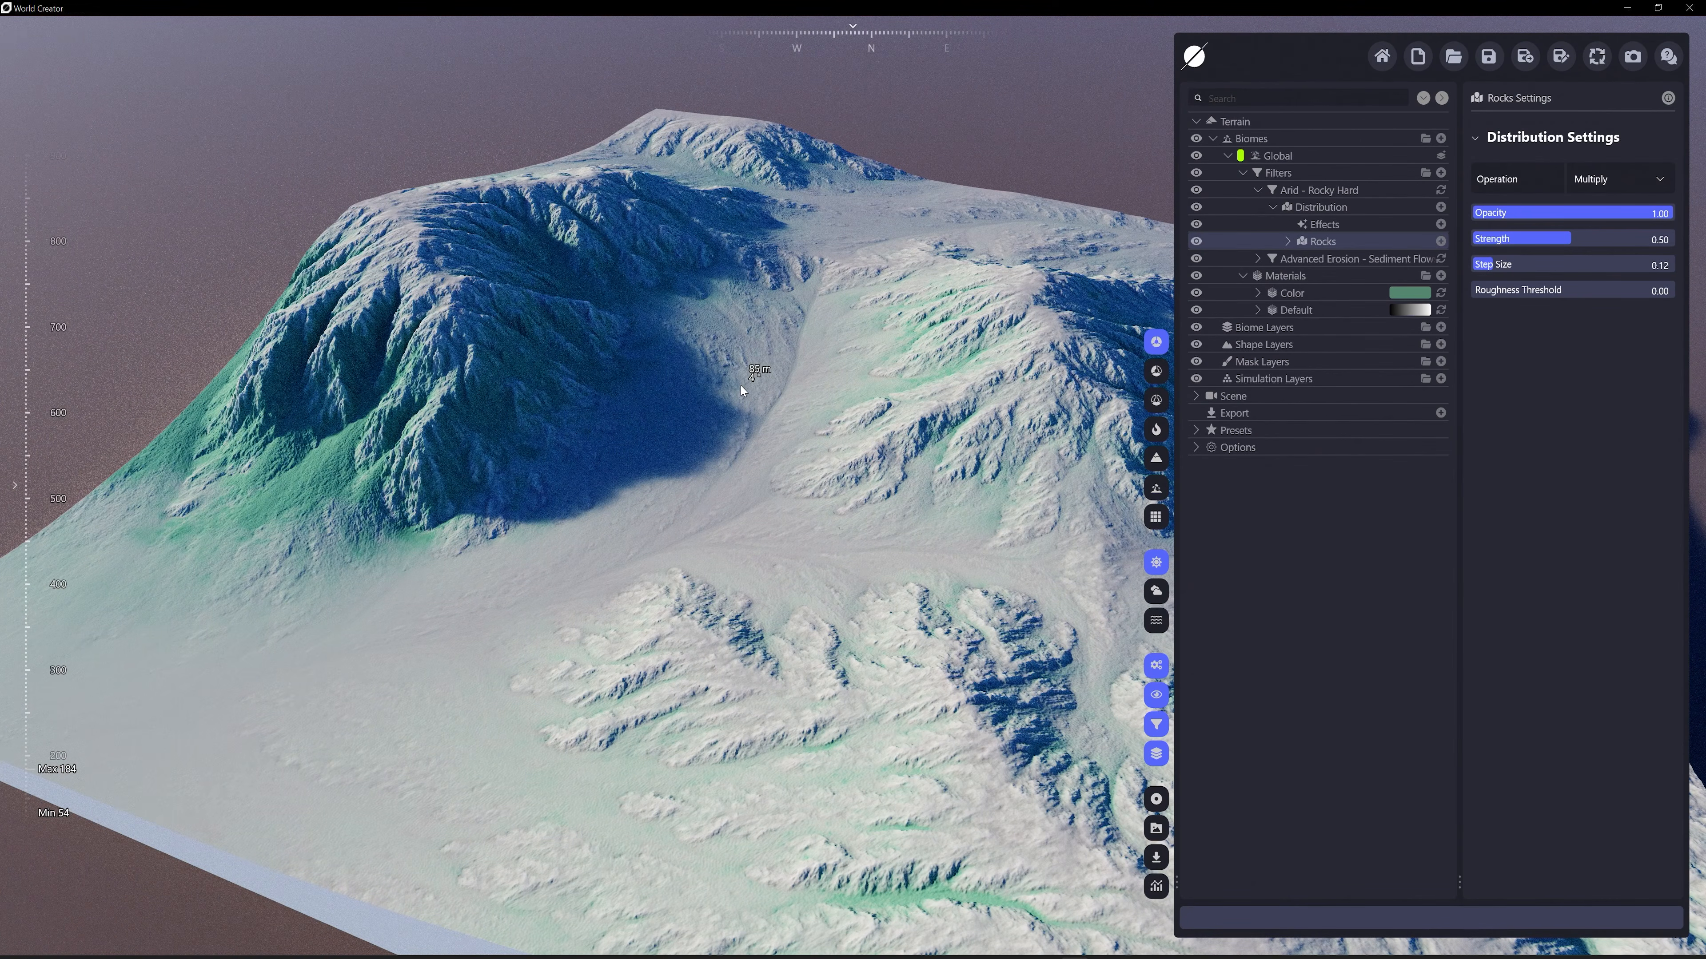
Add a Gradient material to the Global biome and apply the Rock gradient preset 005
left_click(1441, 276)
left_click(1411, 306)
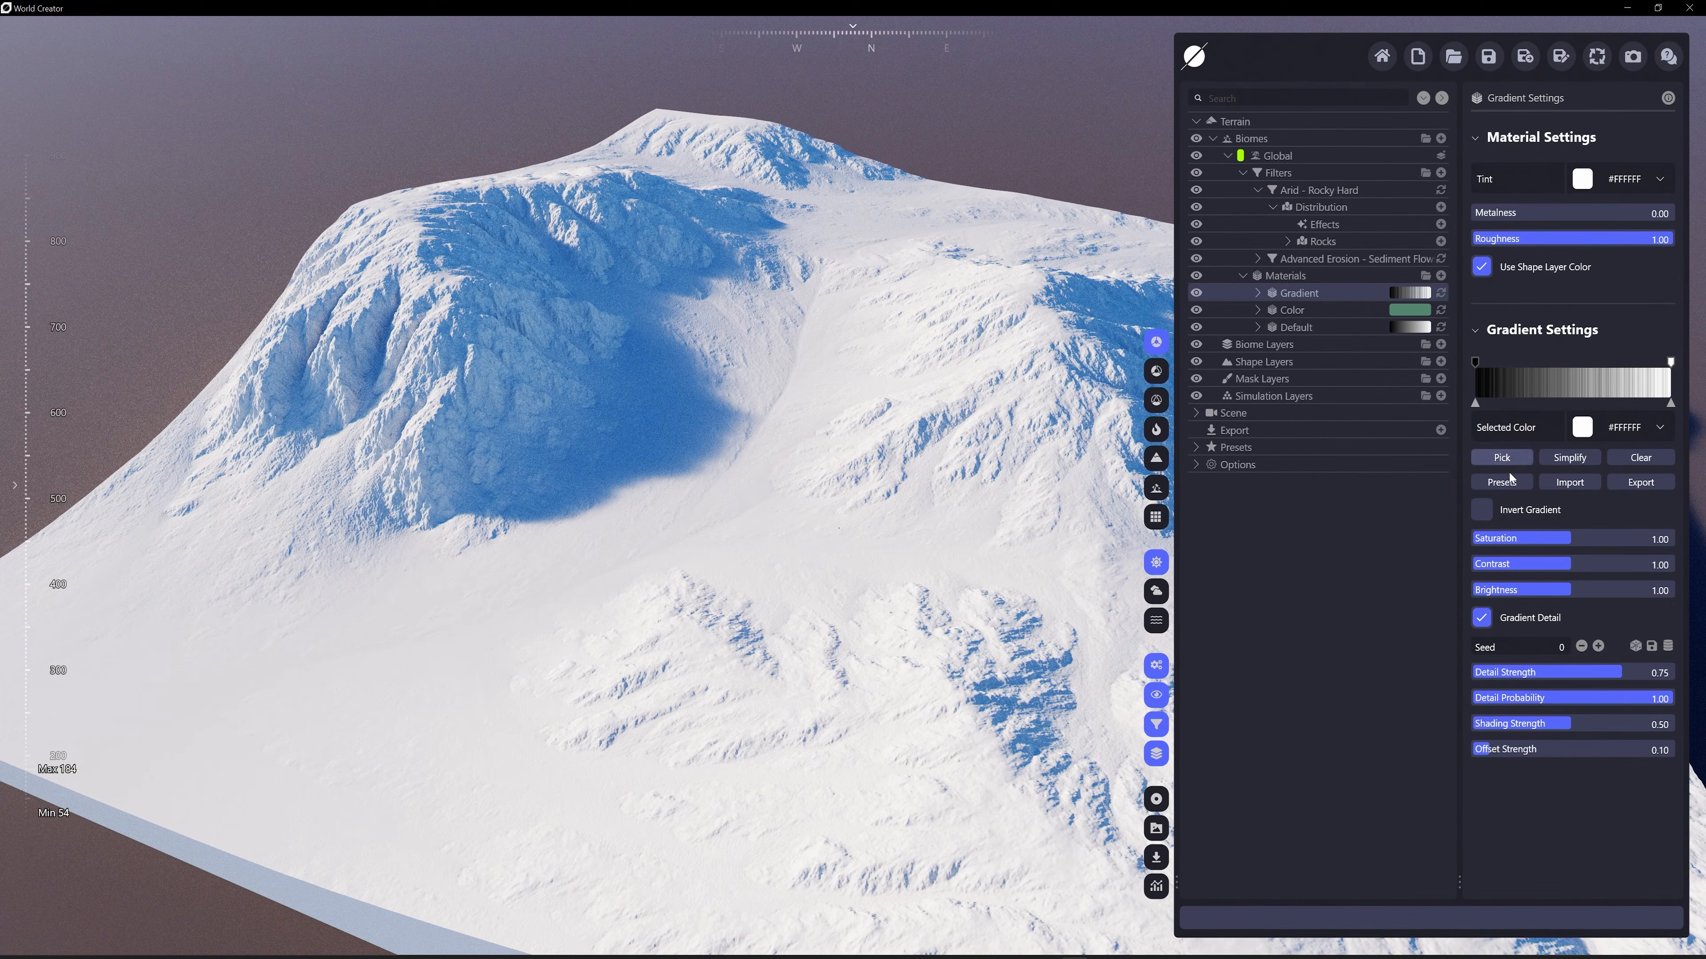
left_click(1501, 484)
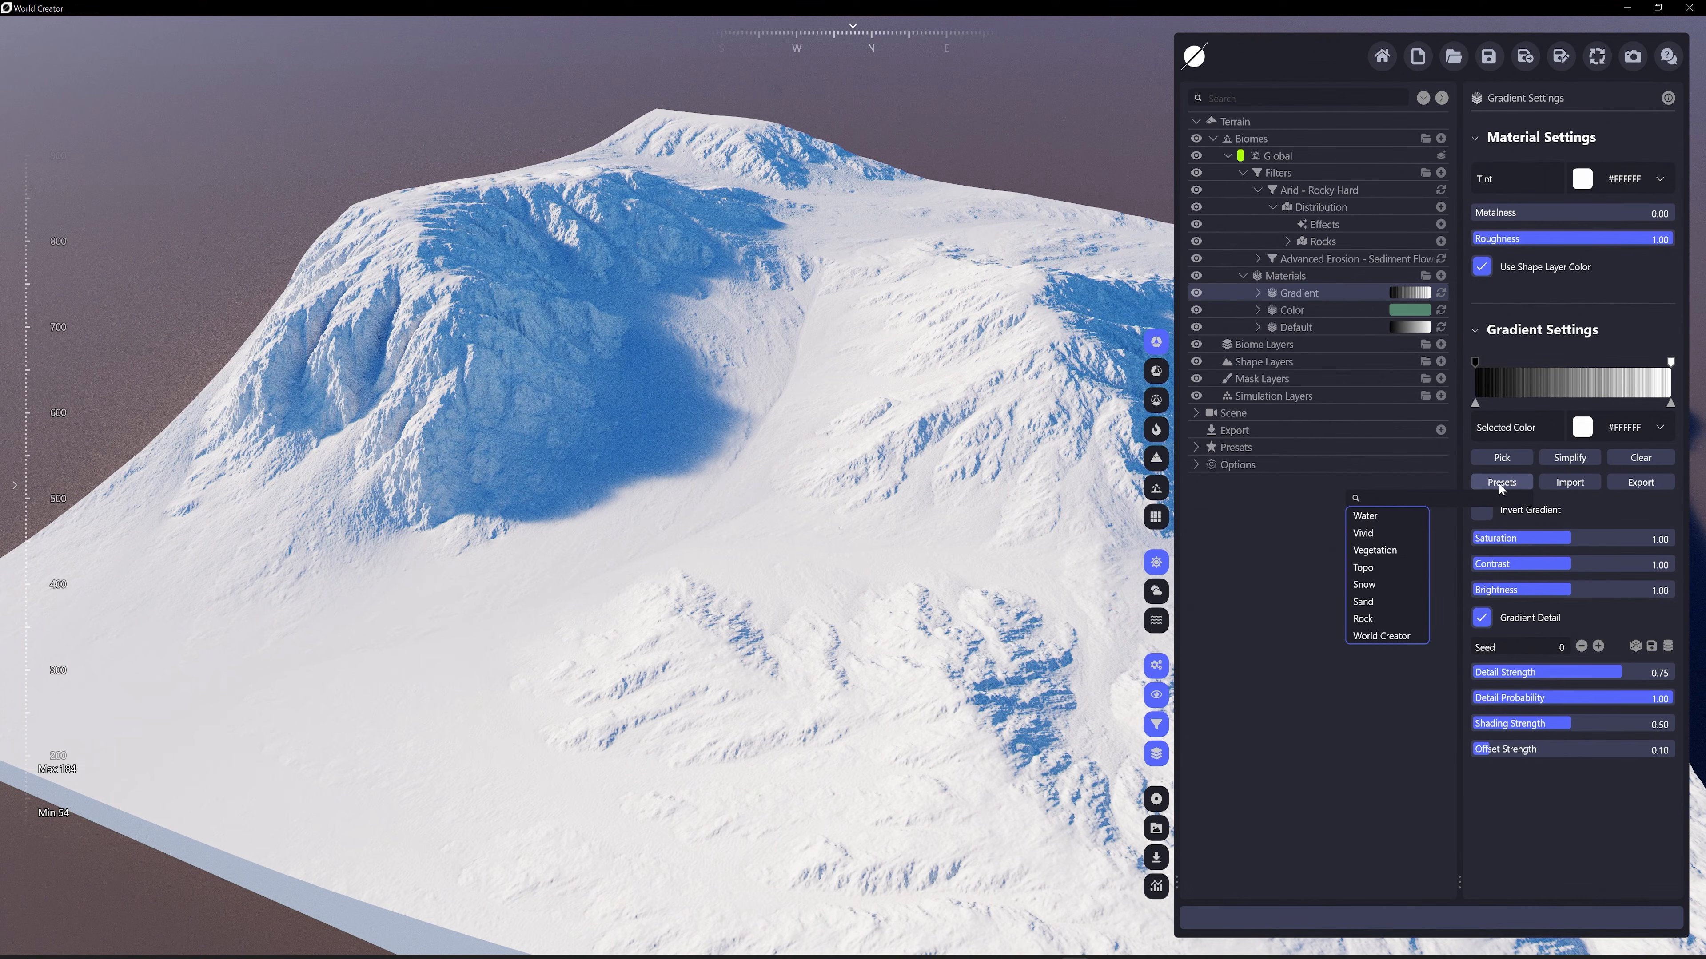
mouse_move(1377, 620)
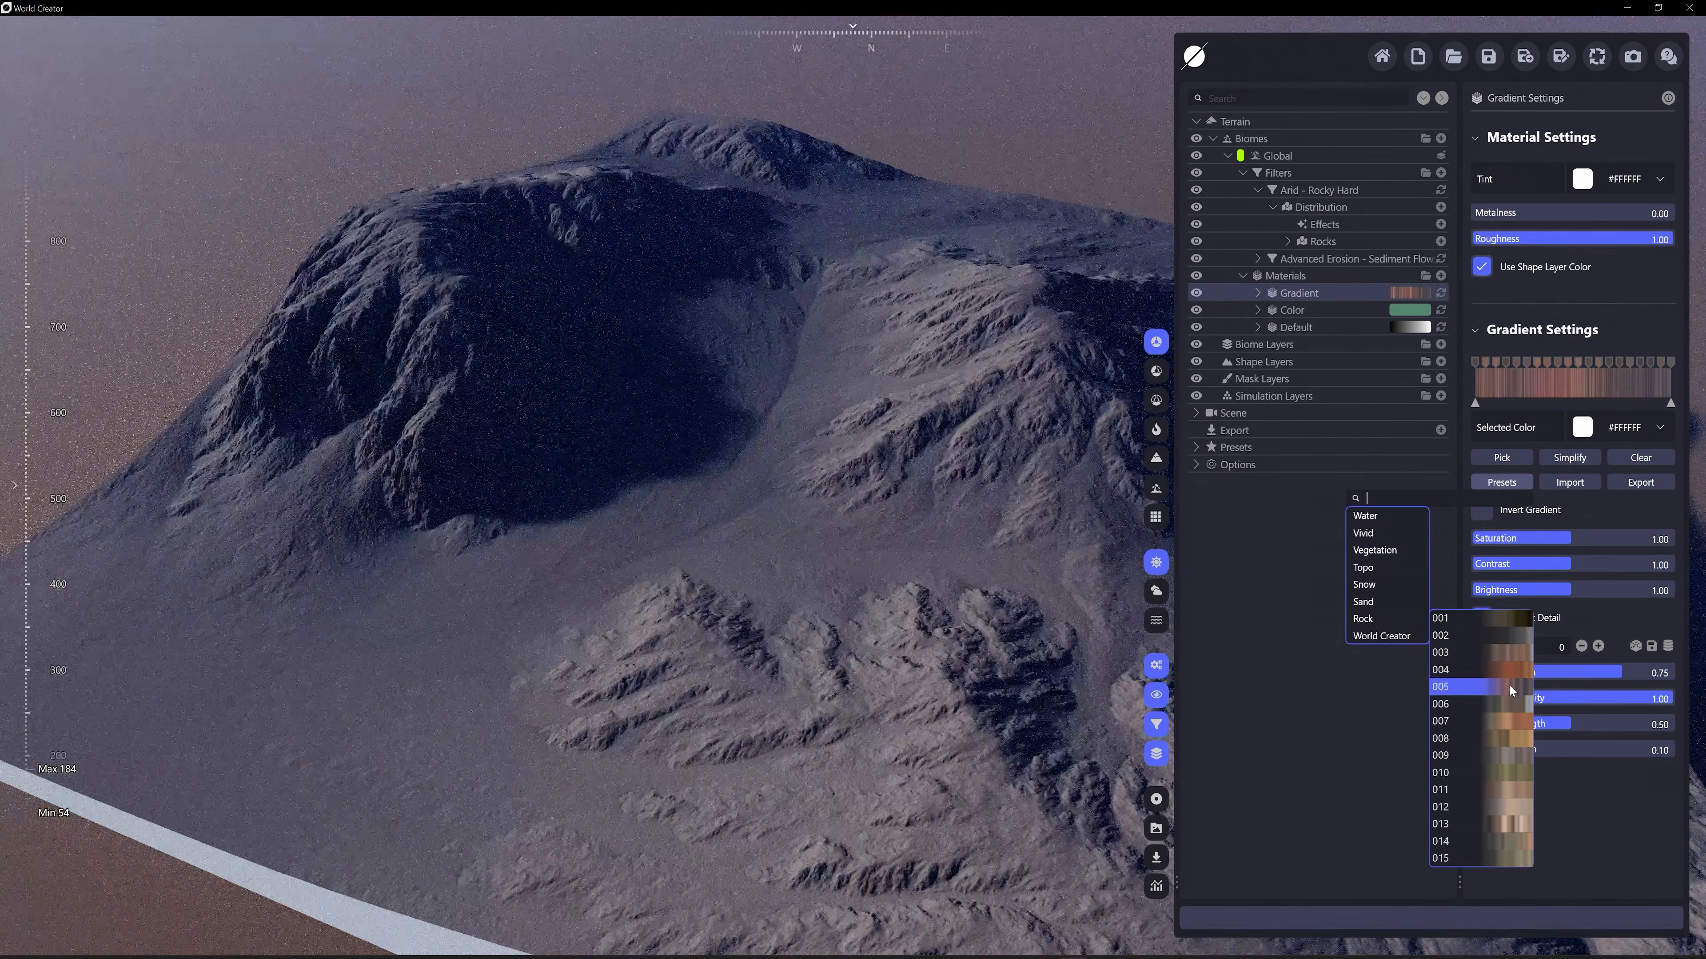
left_click(1509, 684)
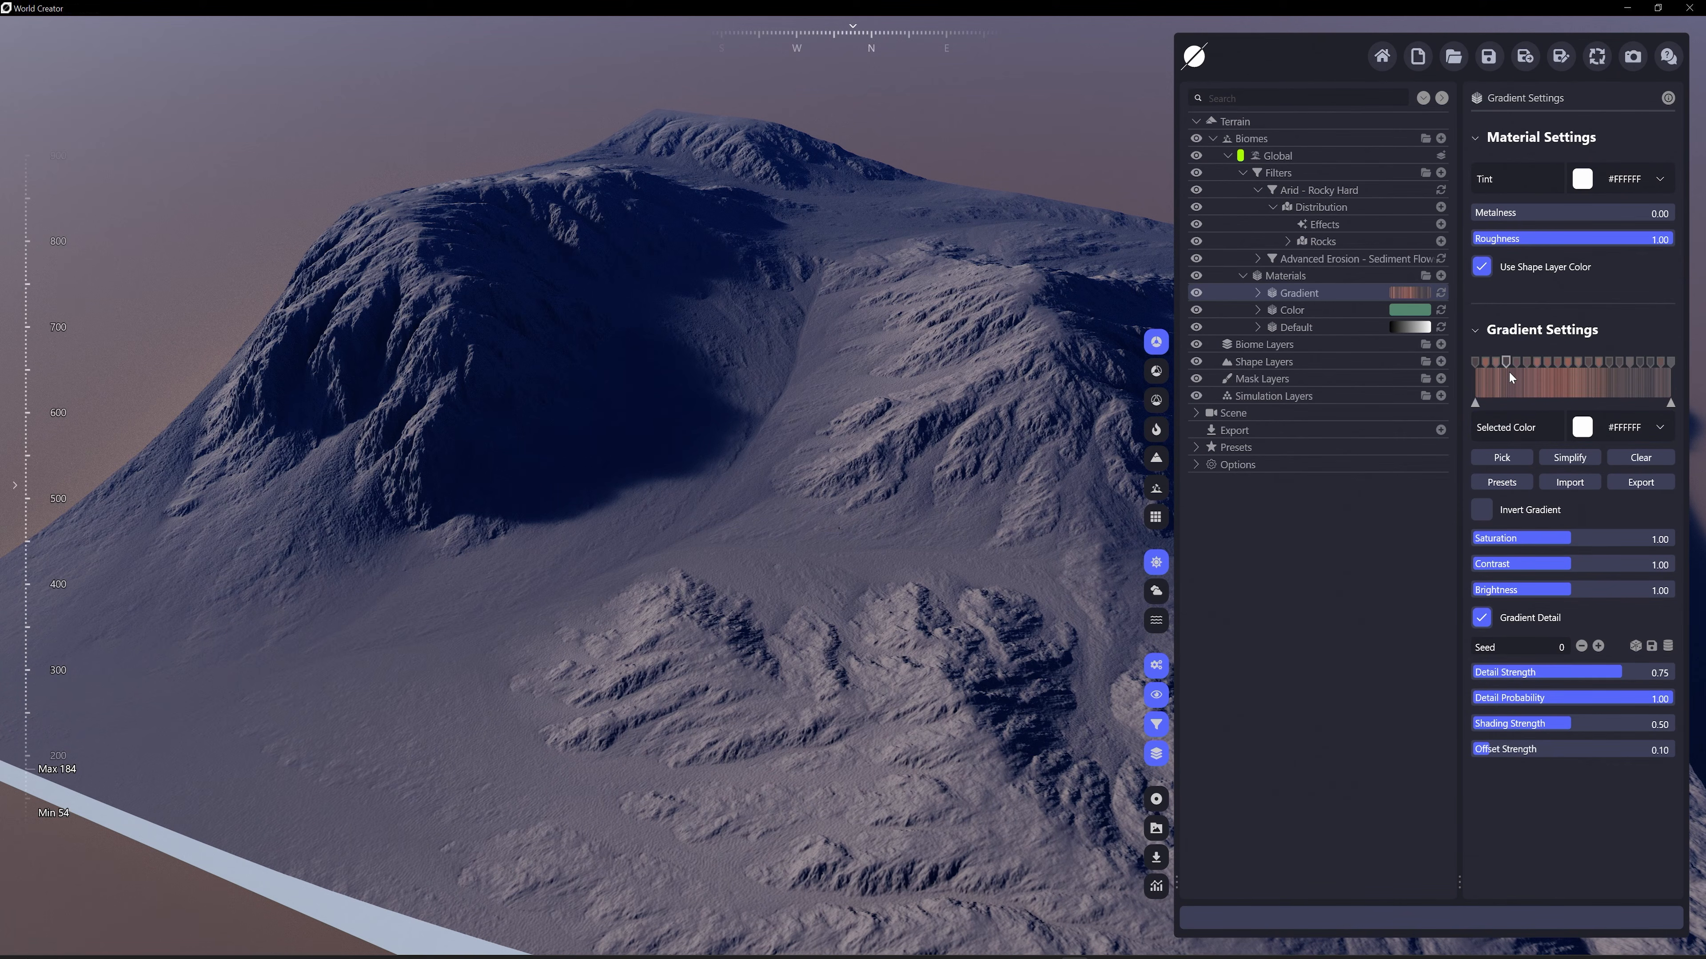
Turn off Gradient Detail on the Gradient material and collapse the Arid - Rocky Hard filter
left_click(1482, 618)
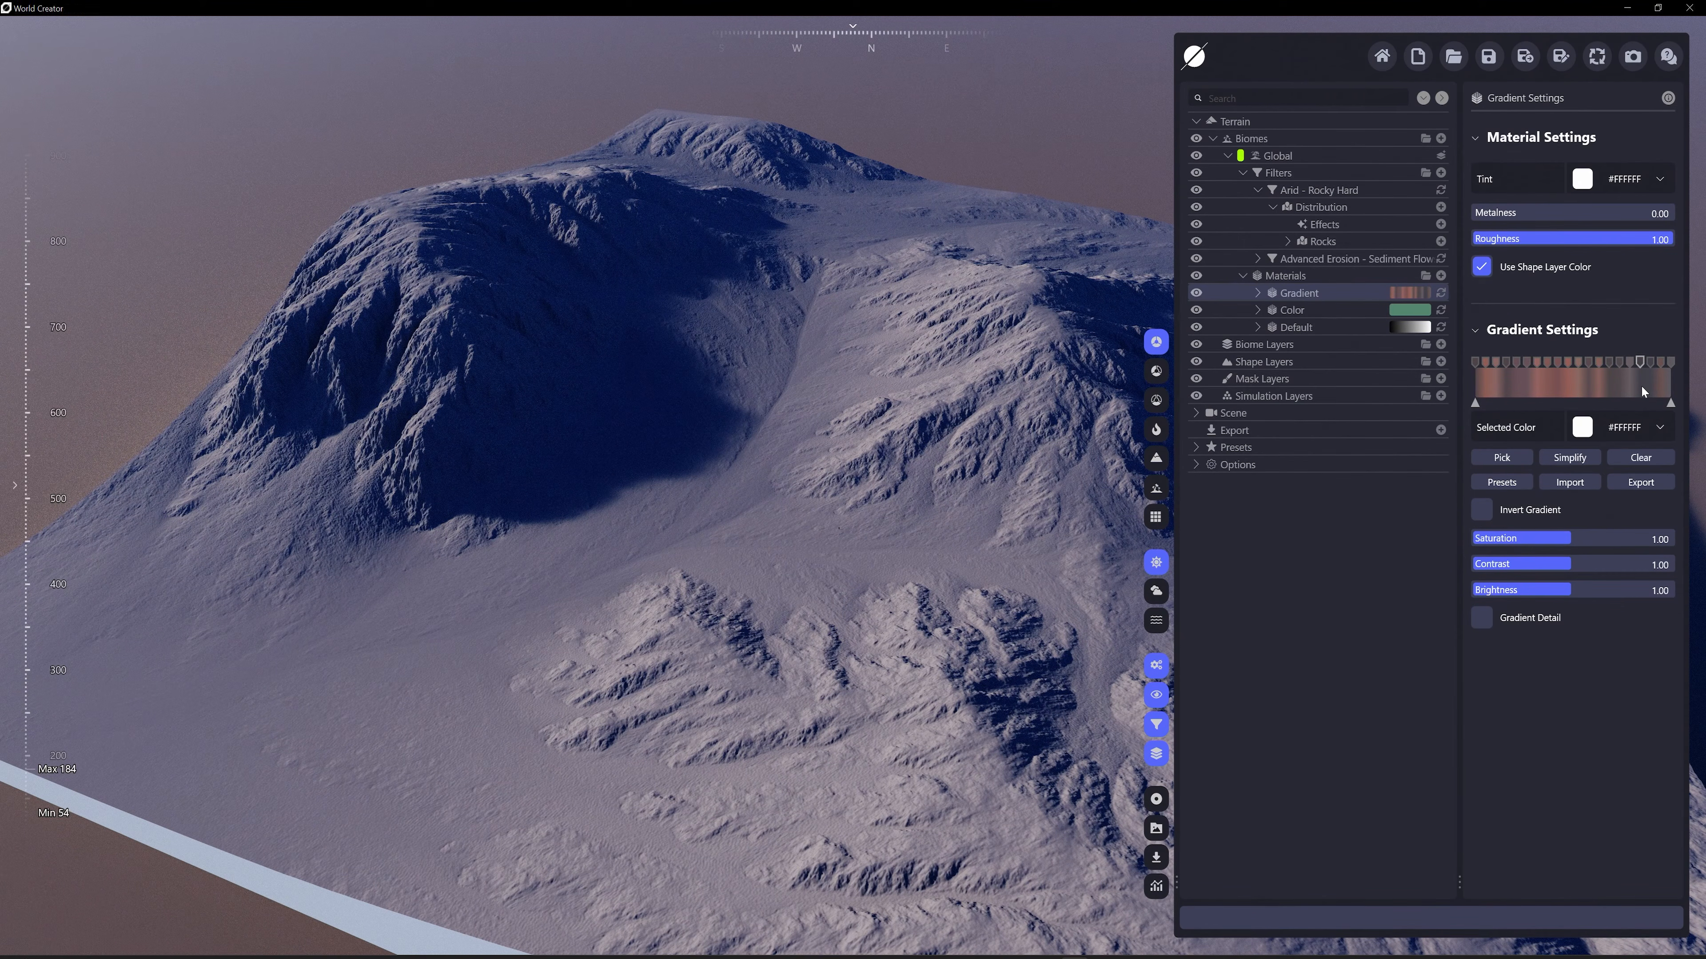
left_click(1482, 617)
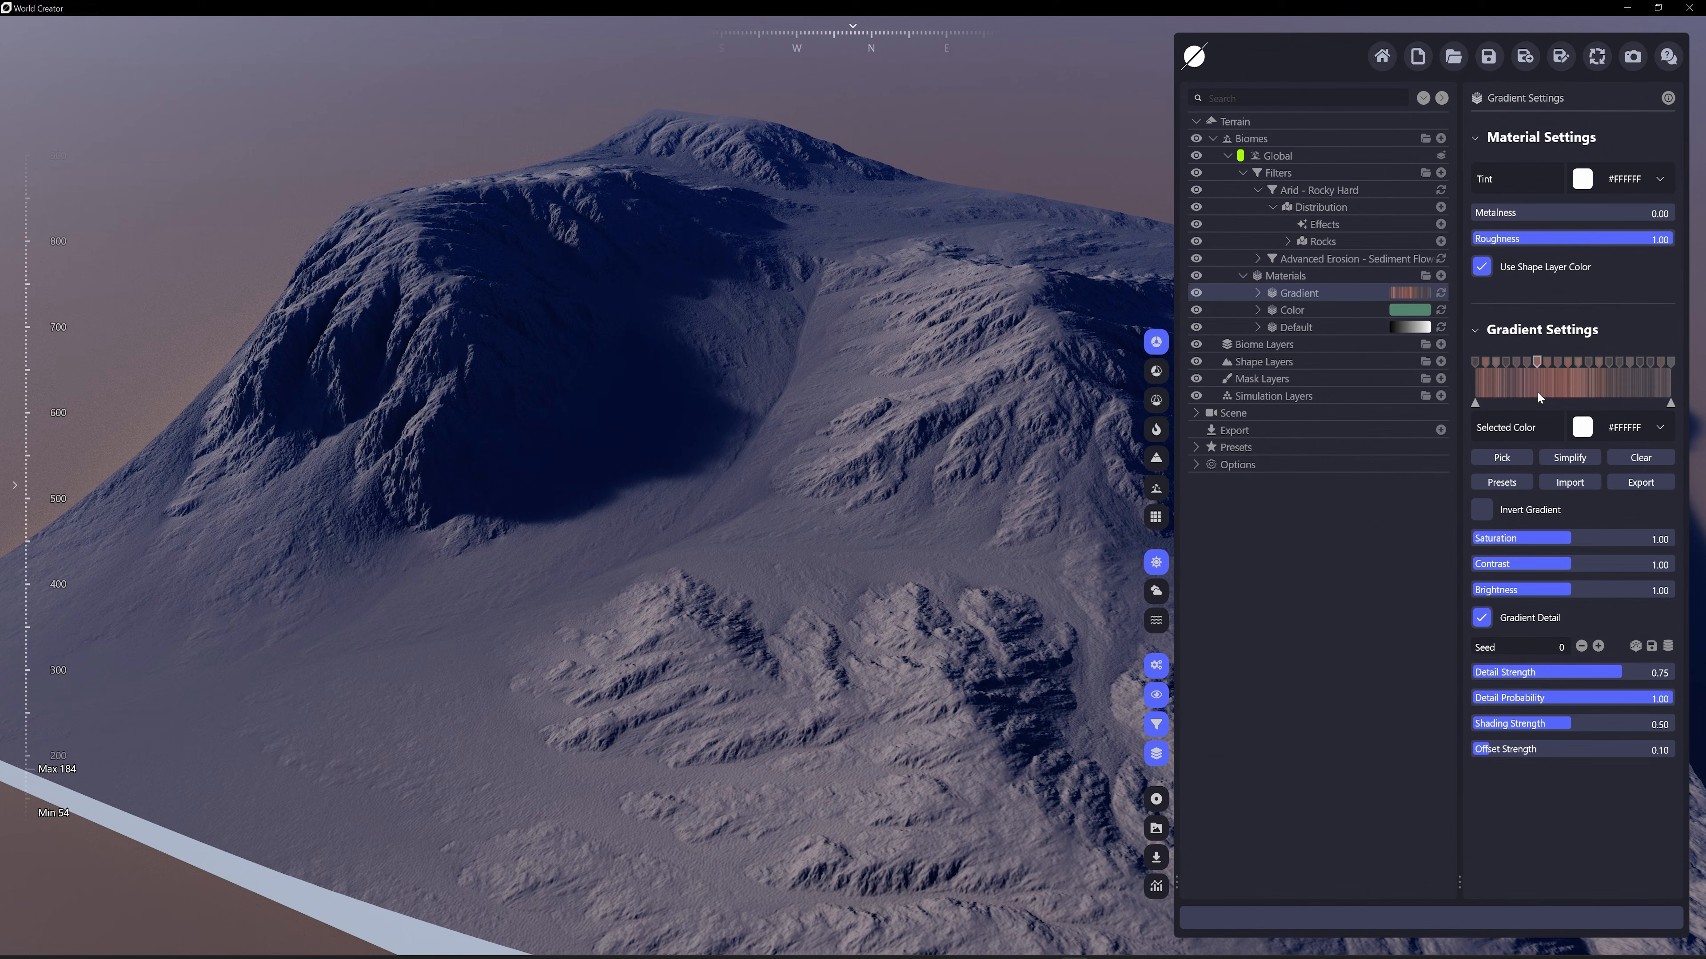
left_click(1484, 623)
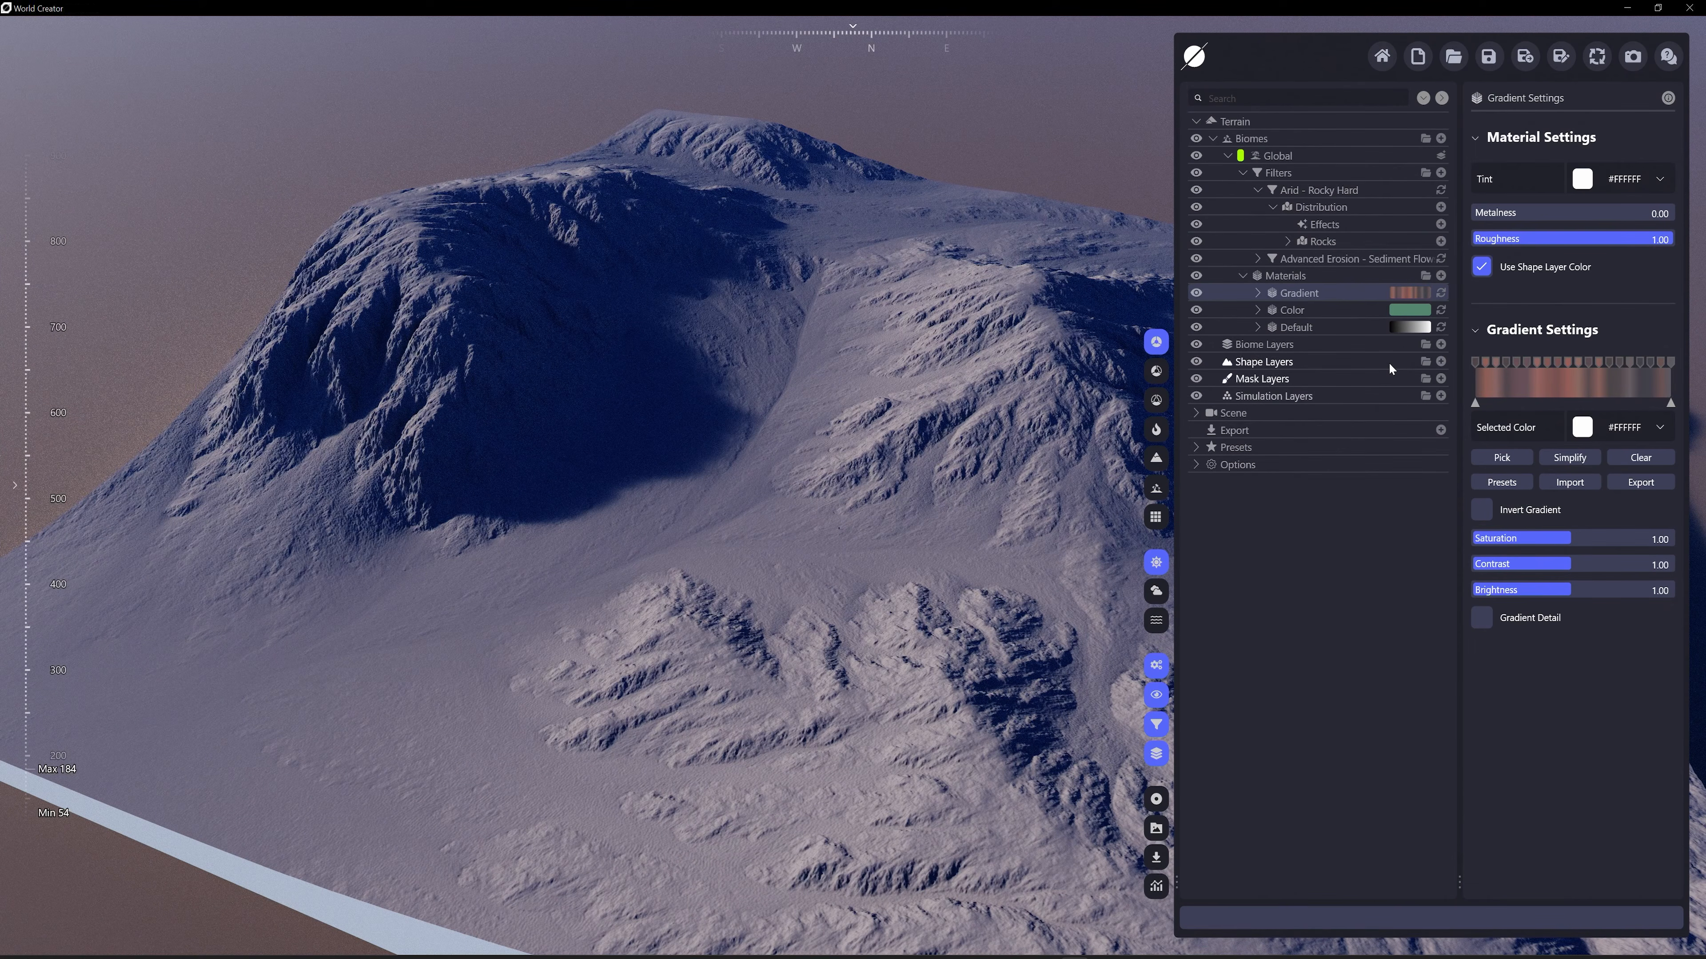
left_click(1257, 190)
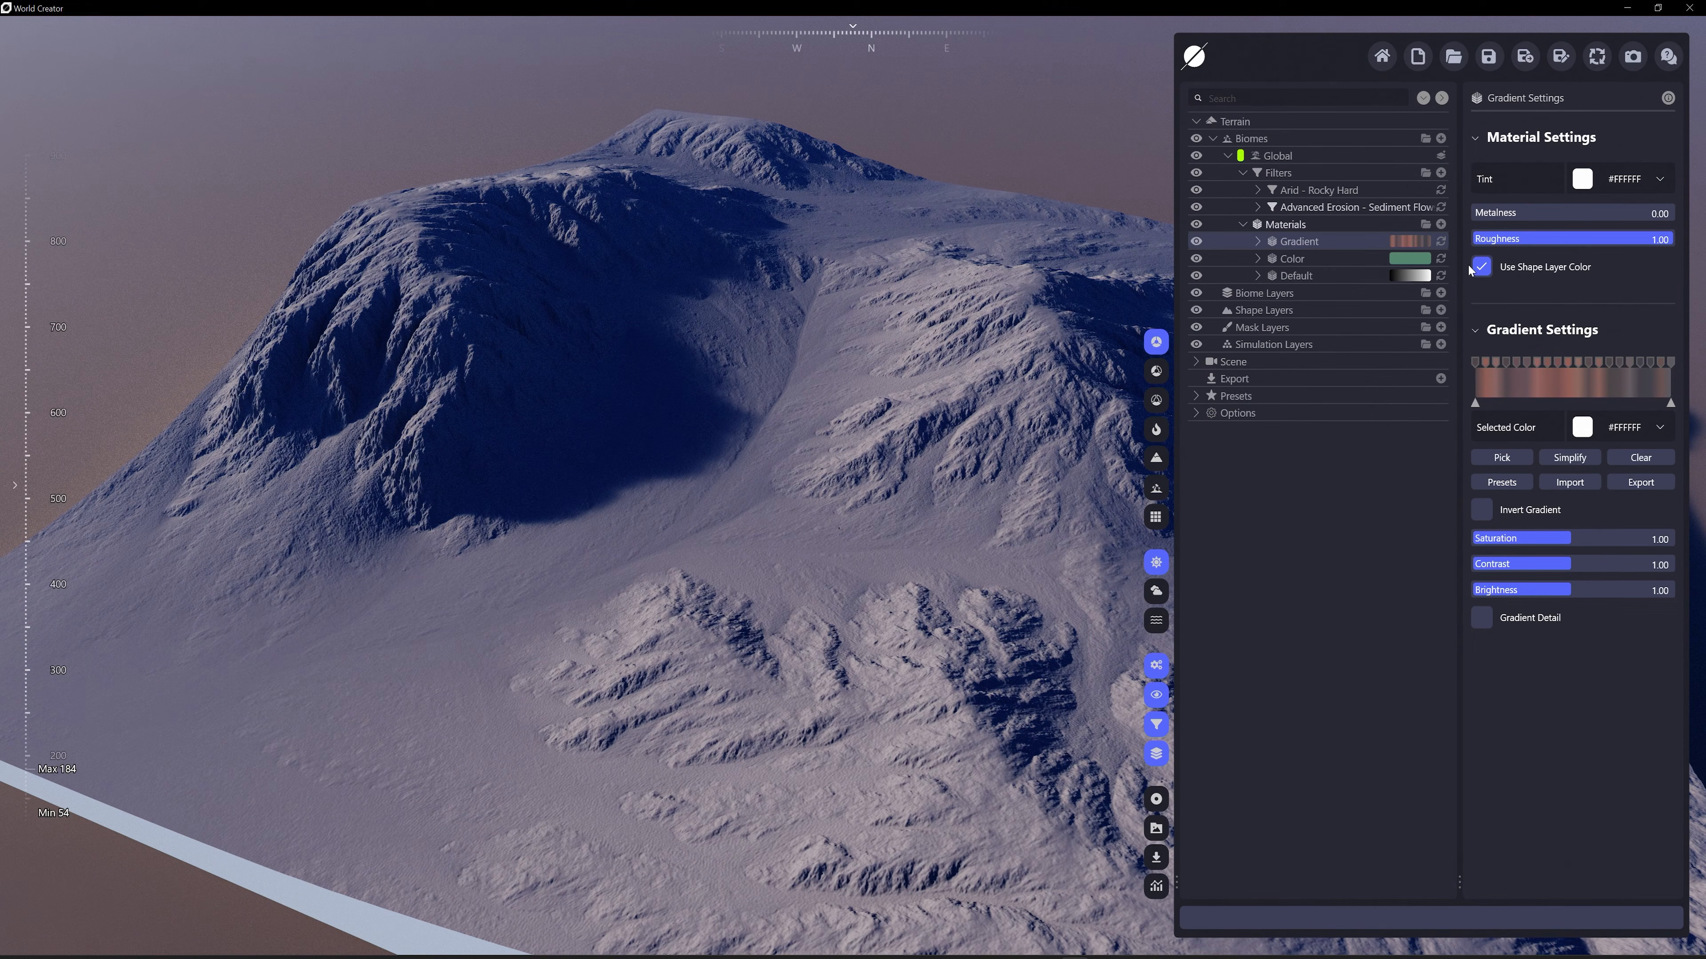
Distribute the Gradient material by the terrain changes of the Arid - Rocky Hard filter and check the result on the cliffs
left_click(1316, 185)
left_click(1290, 242)
mouse_move(1293, 242)
left_mouse_down()
mouse_move(1300, 190)
mouse_move(1306, 241)
left_mouse_up()
scroll(800, 394, "up", 4)
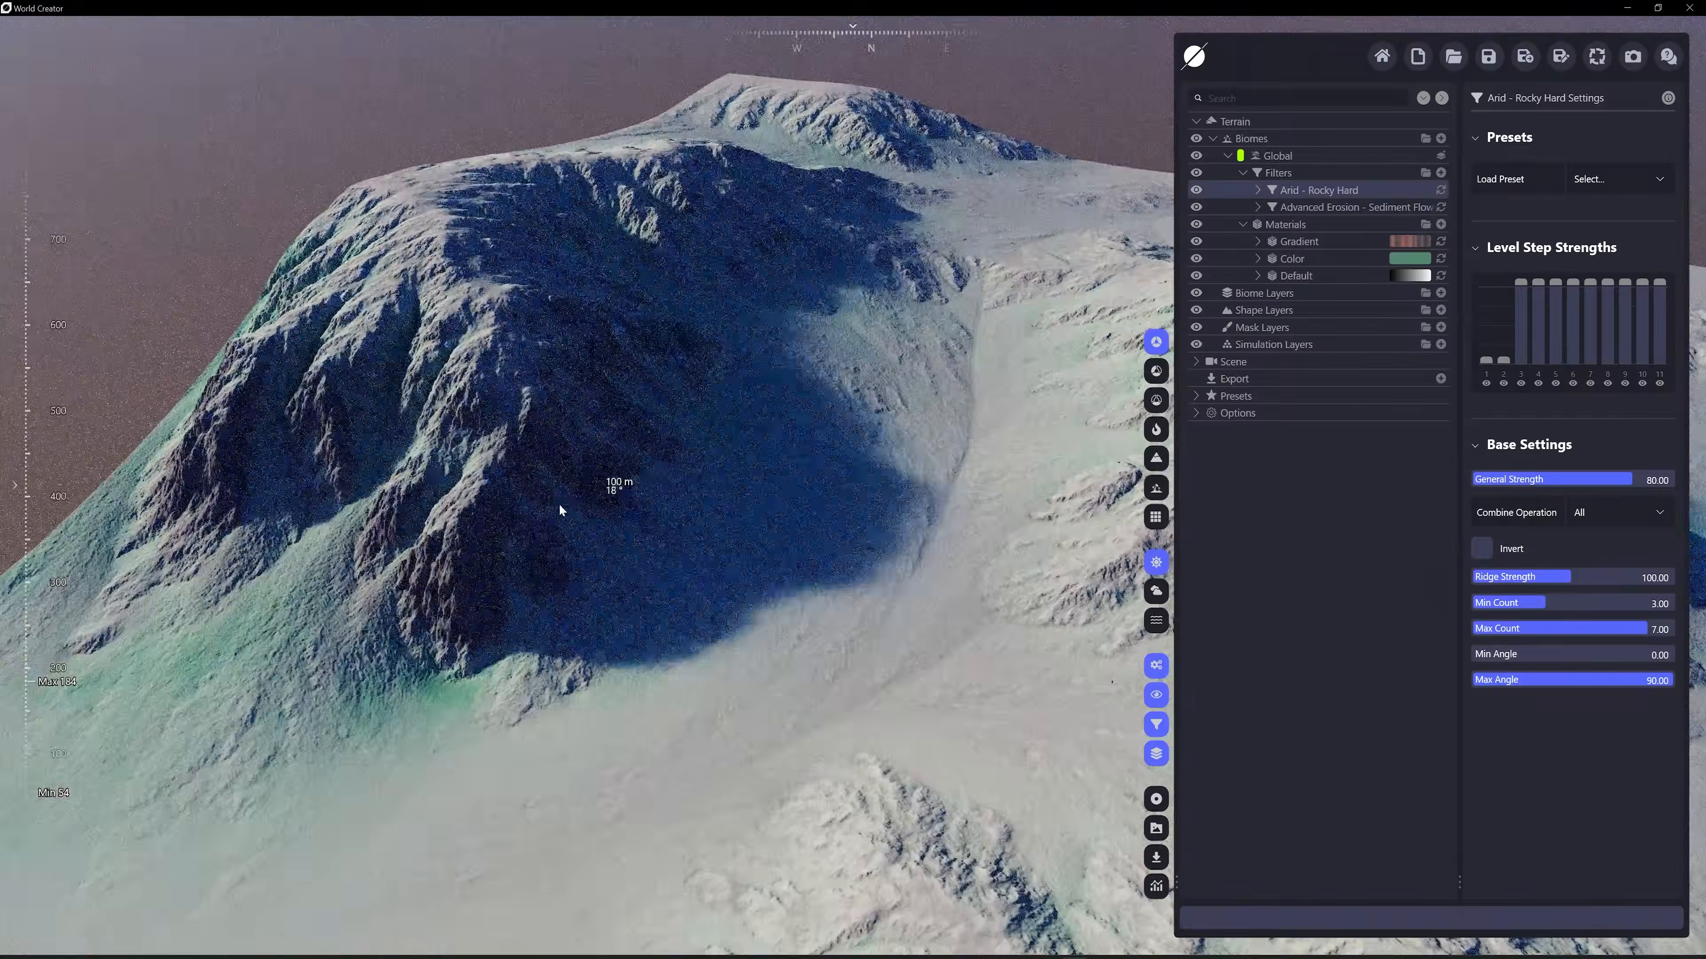
scroll(577, 514, "up", 3)
middle_click_drag(596, 551, 1101, 314)
scroll(1000, 341, "up", 5)
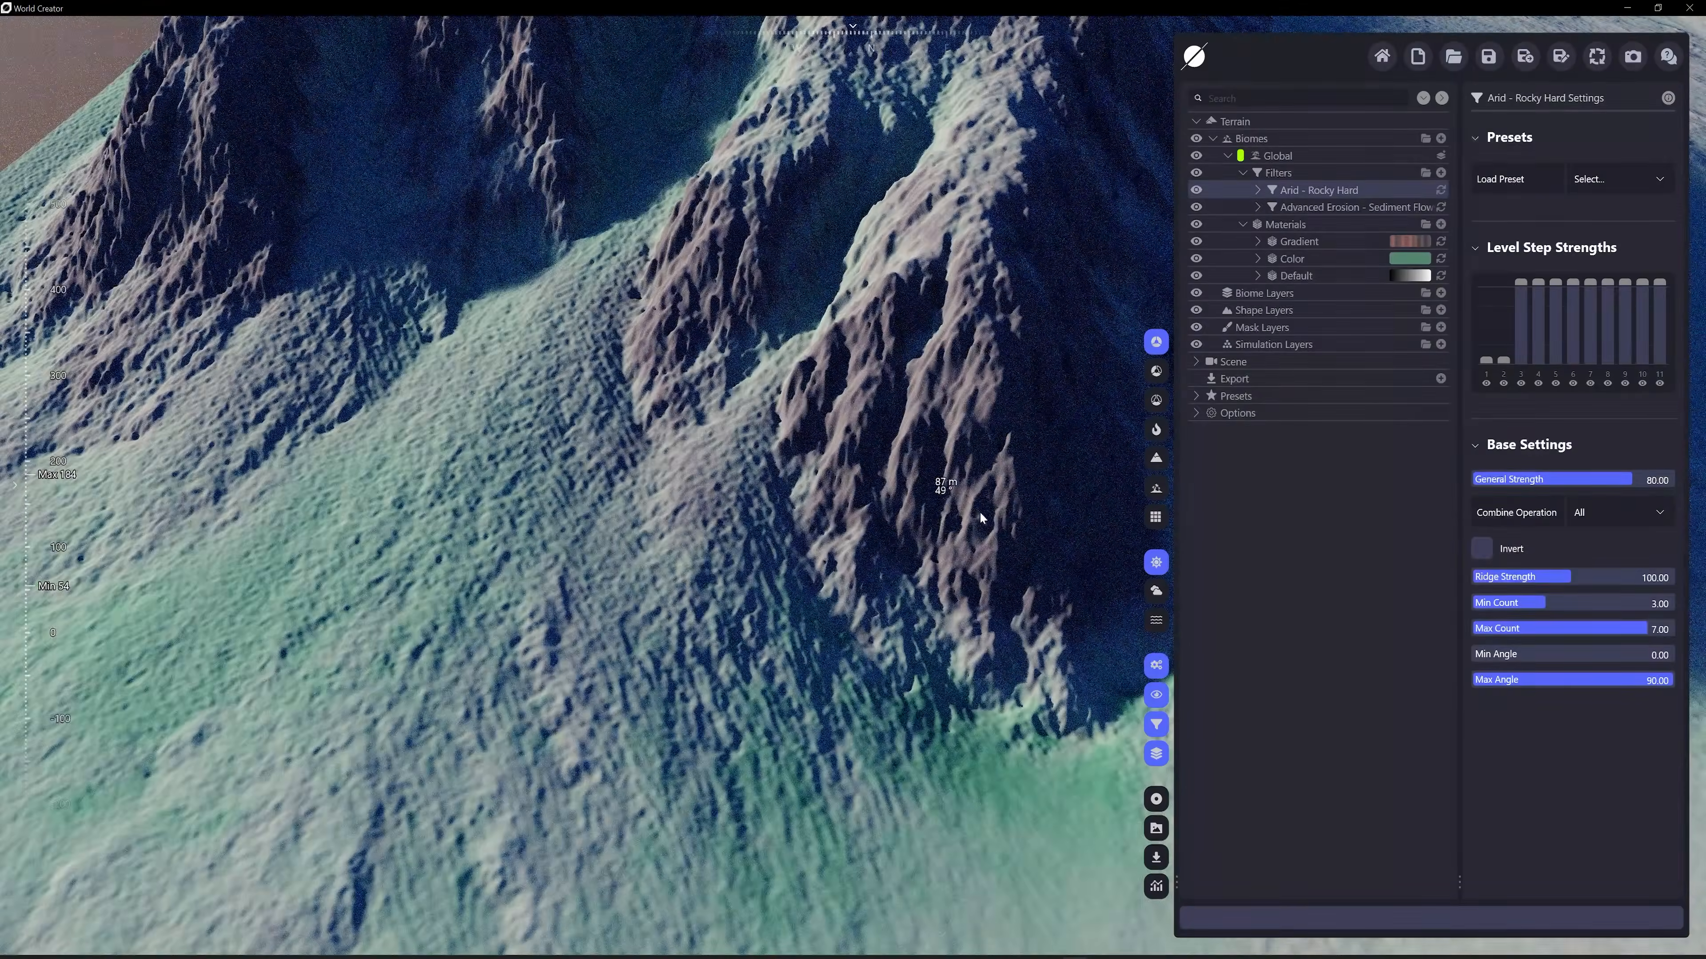
scroll(958, 518, "down", 6)
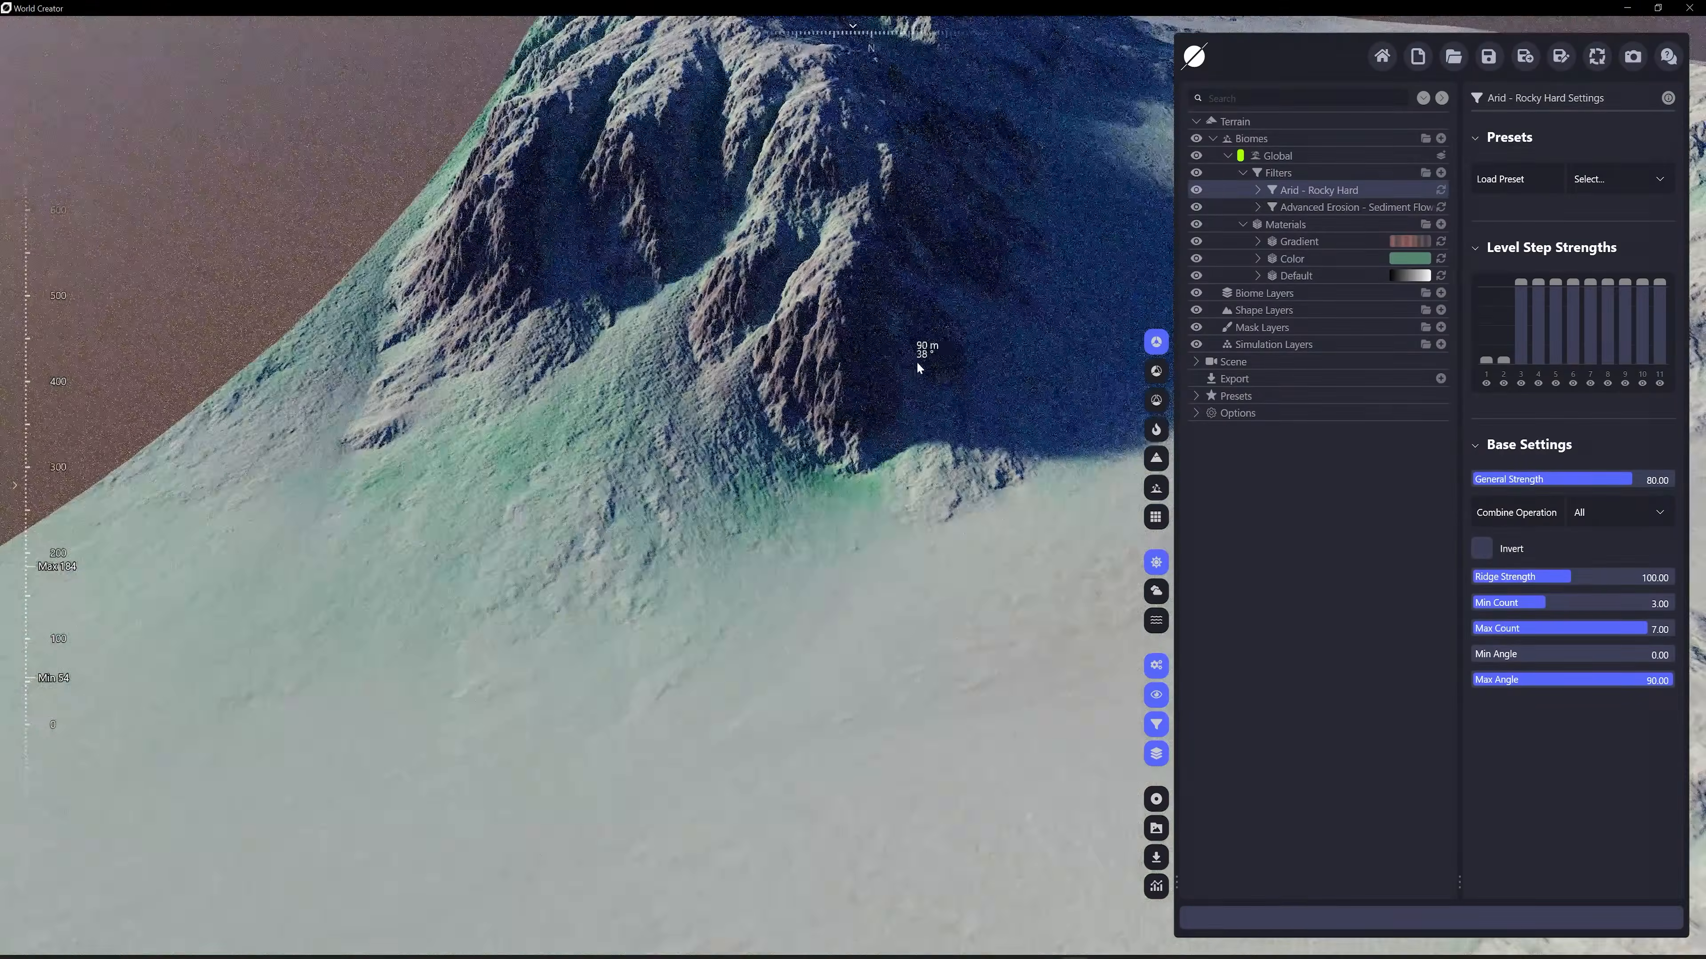
Add a Height Gradient terrain distribution to the Gradient material's Gradient Distribution
left_click(1257, 241)
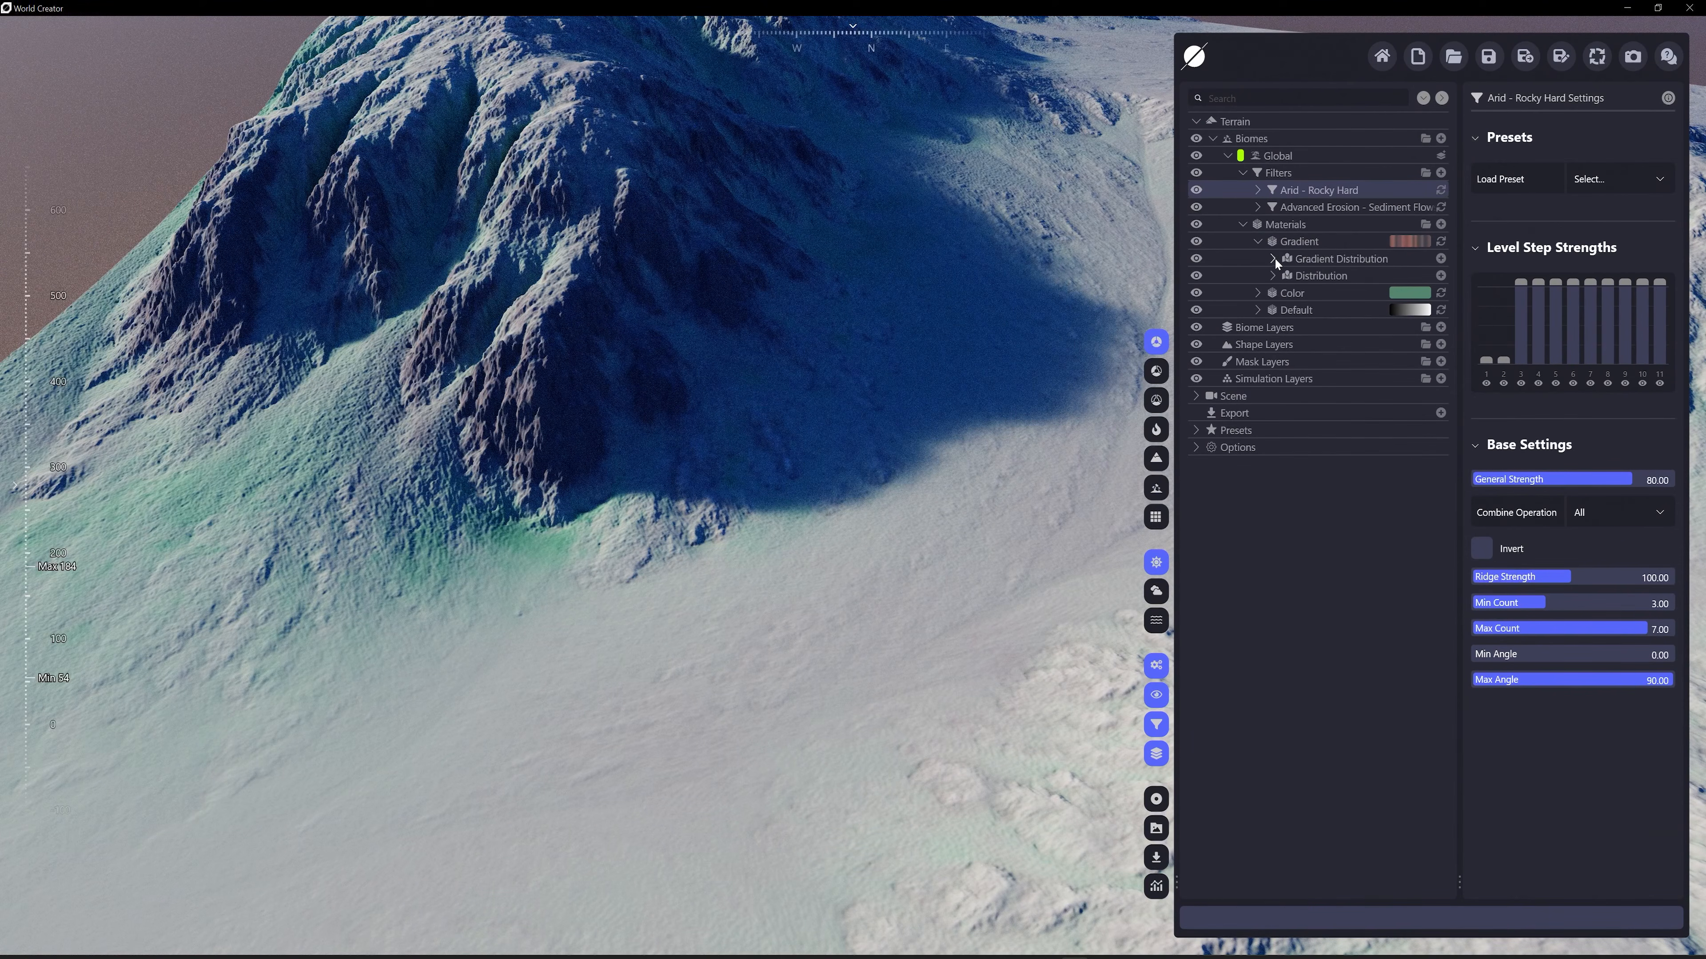
left_click(1440, 258)
mouse_move(1342, 325)
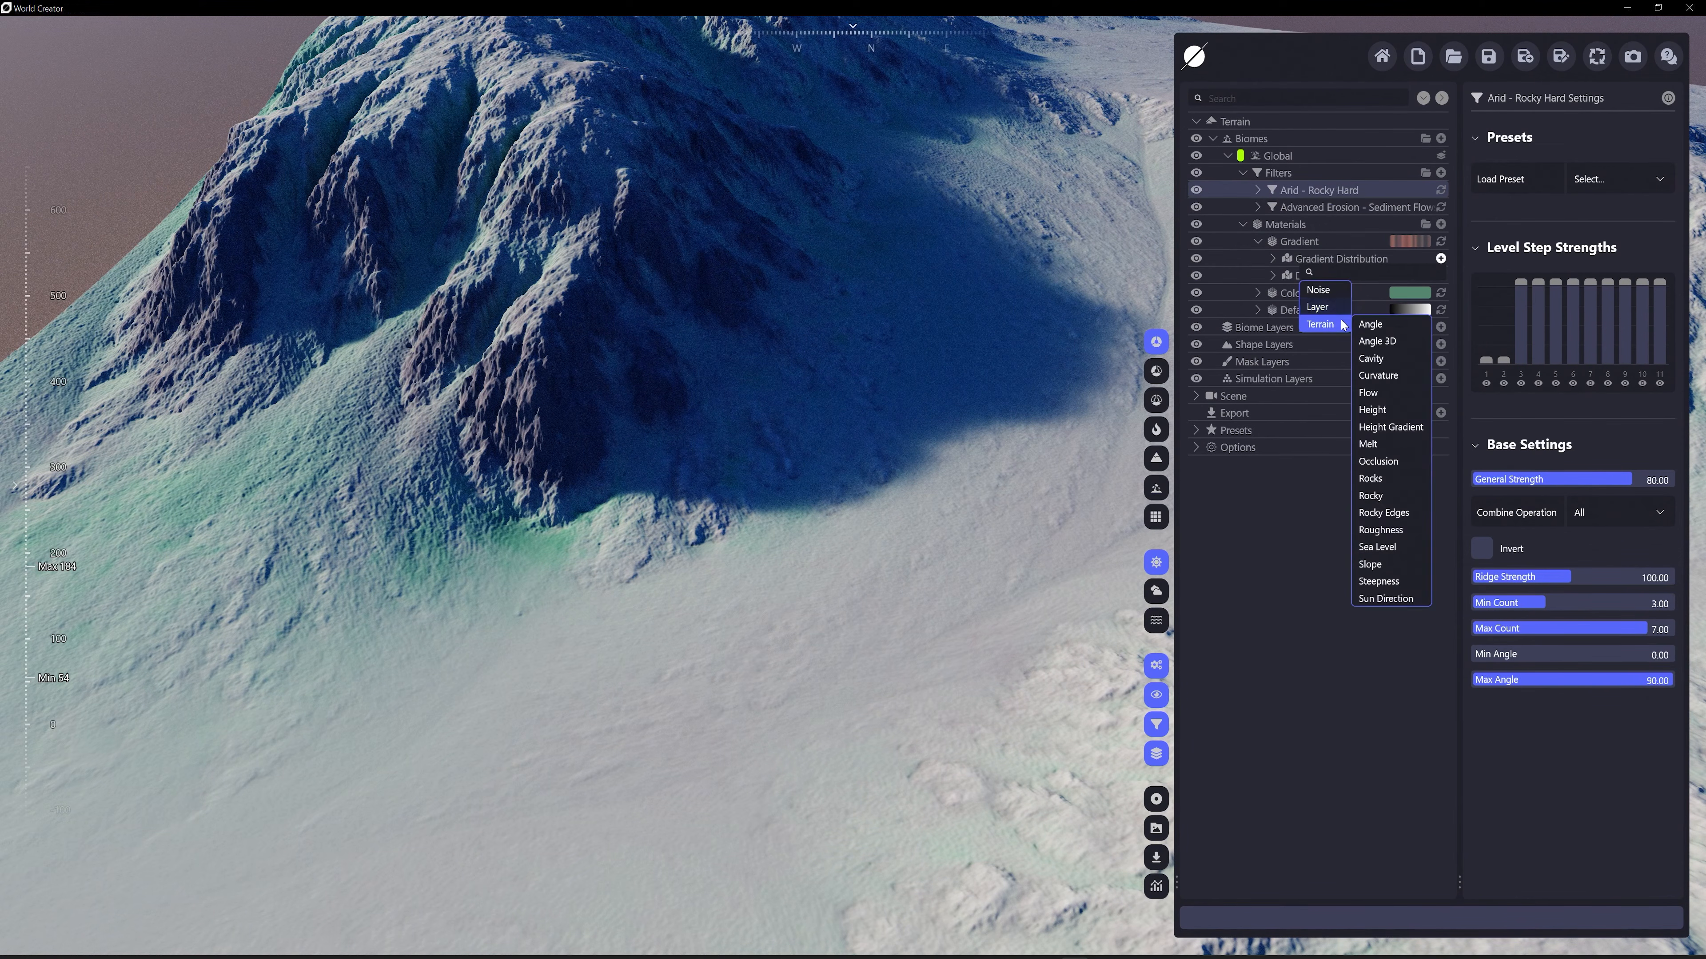
left_click(1395, 431)
scroll(784, 354, "down", 4)
middle_click_drag(785, 354, 681, 415)
right_click_drag(832, 414, 914, 445)
right_click_drag(742, 323, 816, 342)
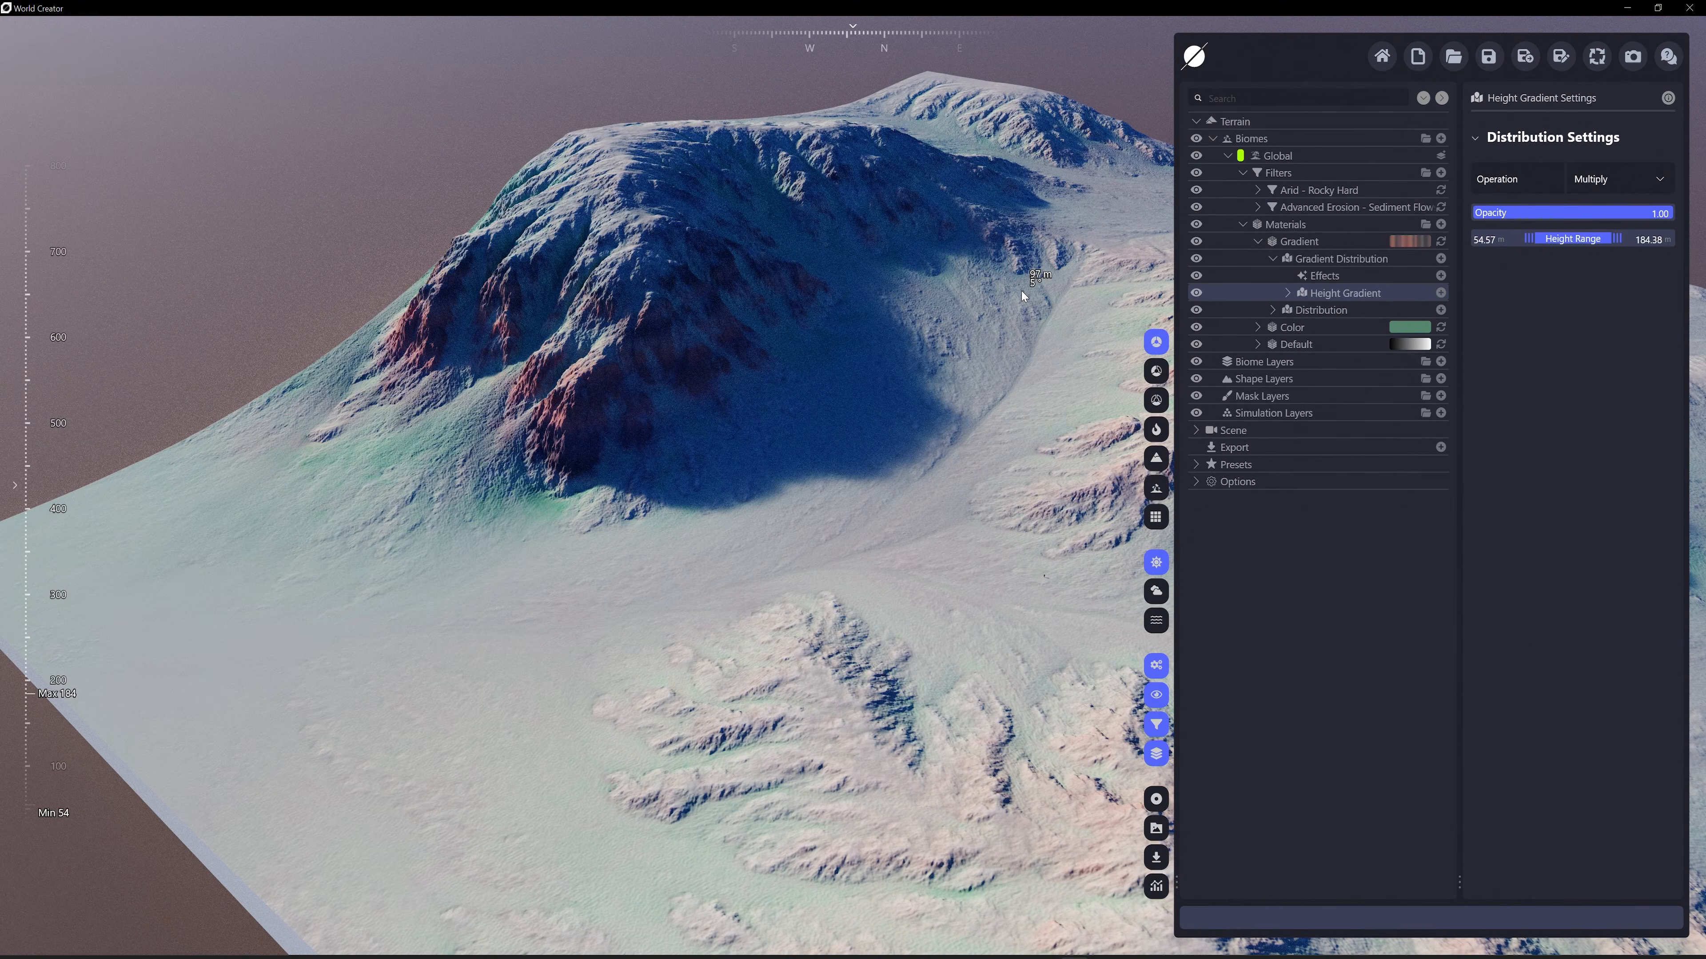
Disable the Gradient material's Filter Change distribution to preview the height-based gradient across the whole terrain
left_click(1272, 310)
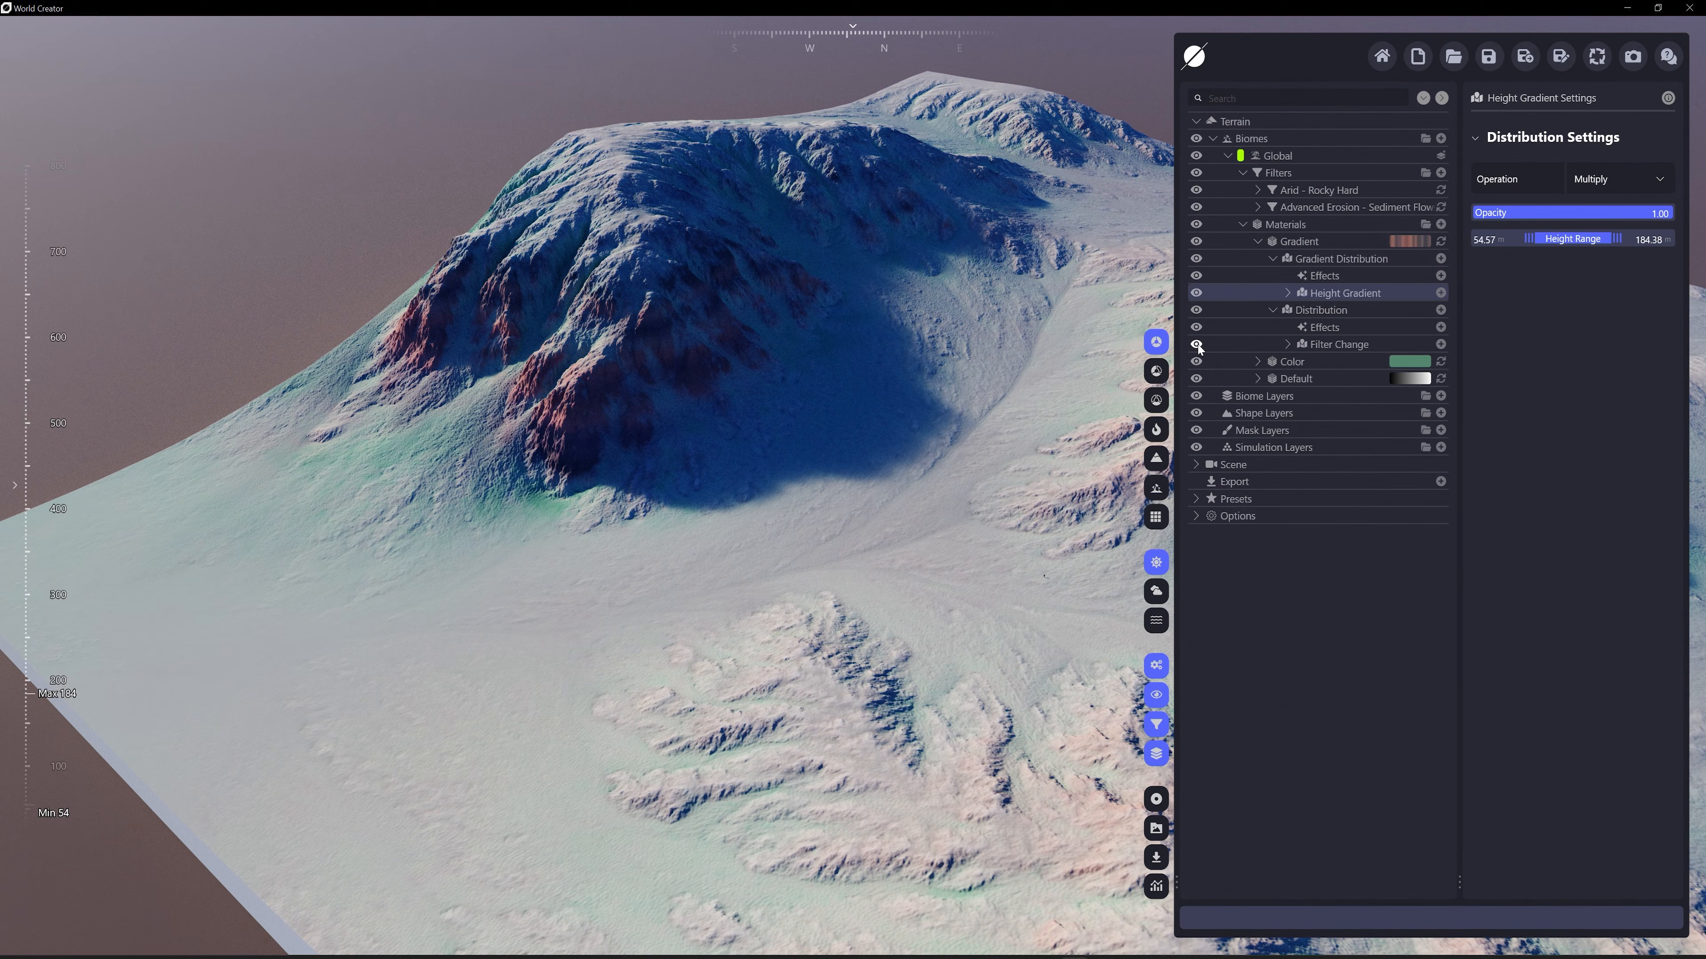
left_click(1197, 345)
scroll(912, 372, "down", 5)
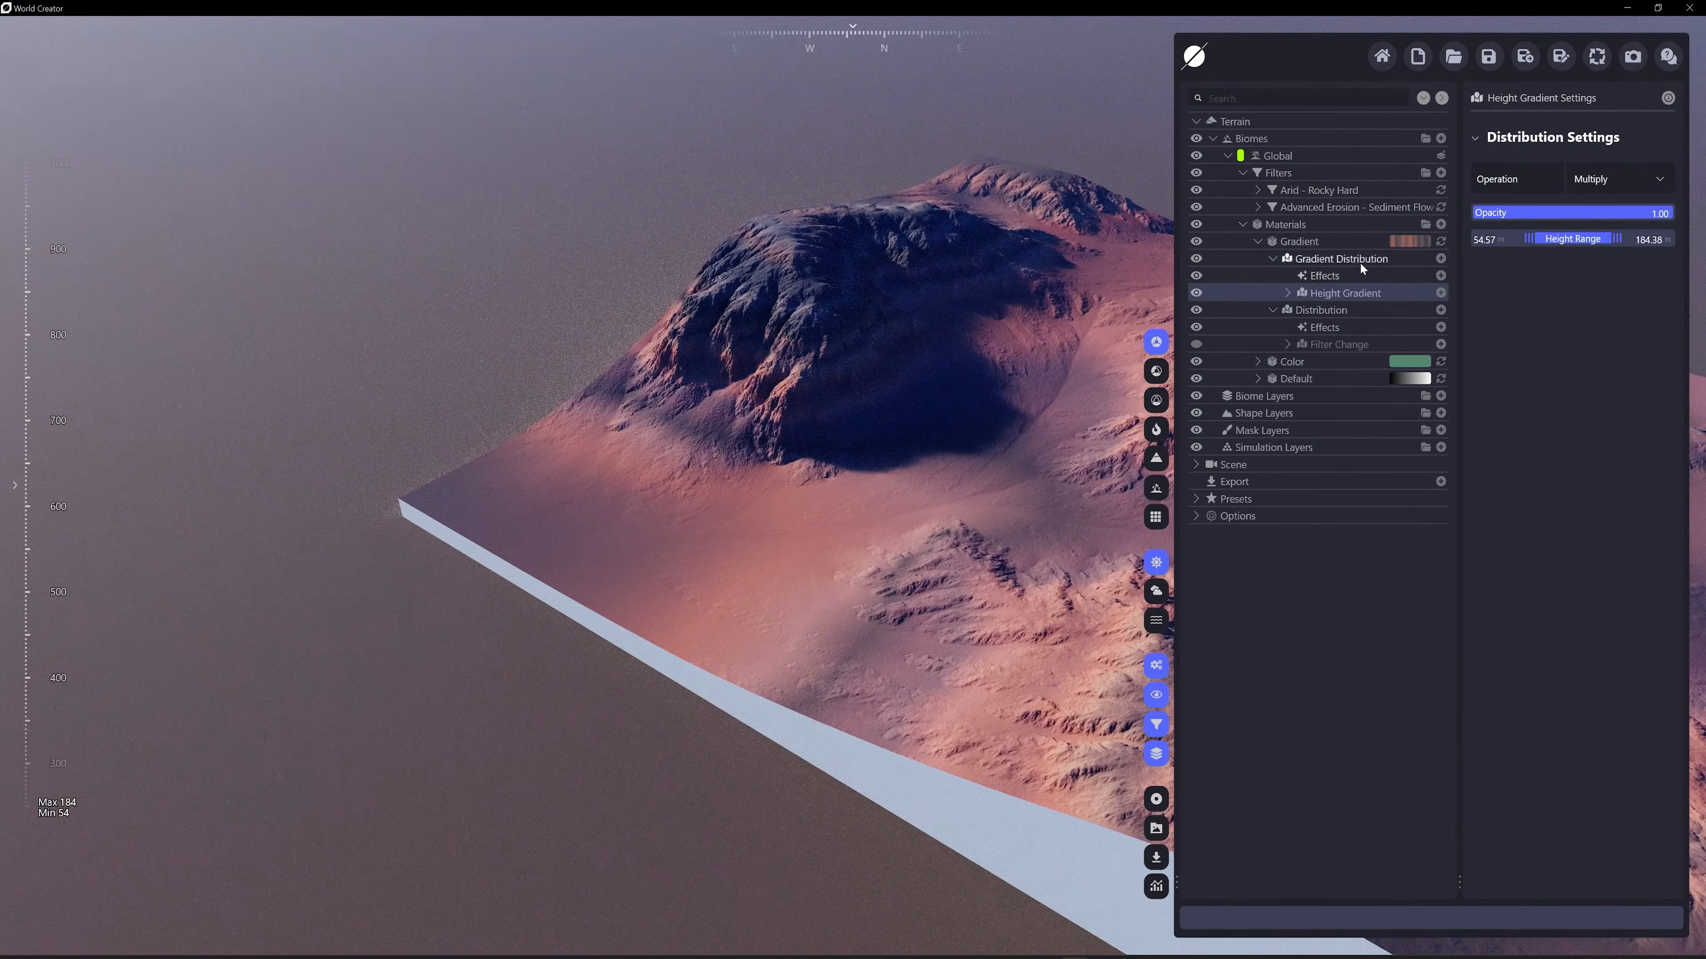
left_click(1358, 261)
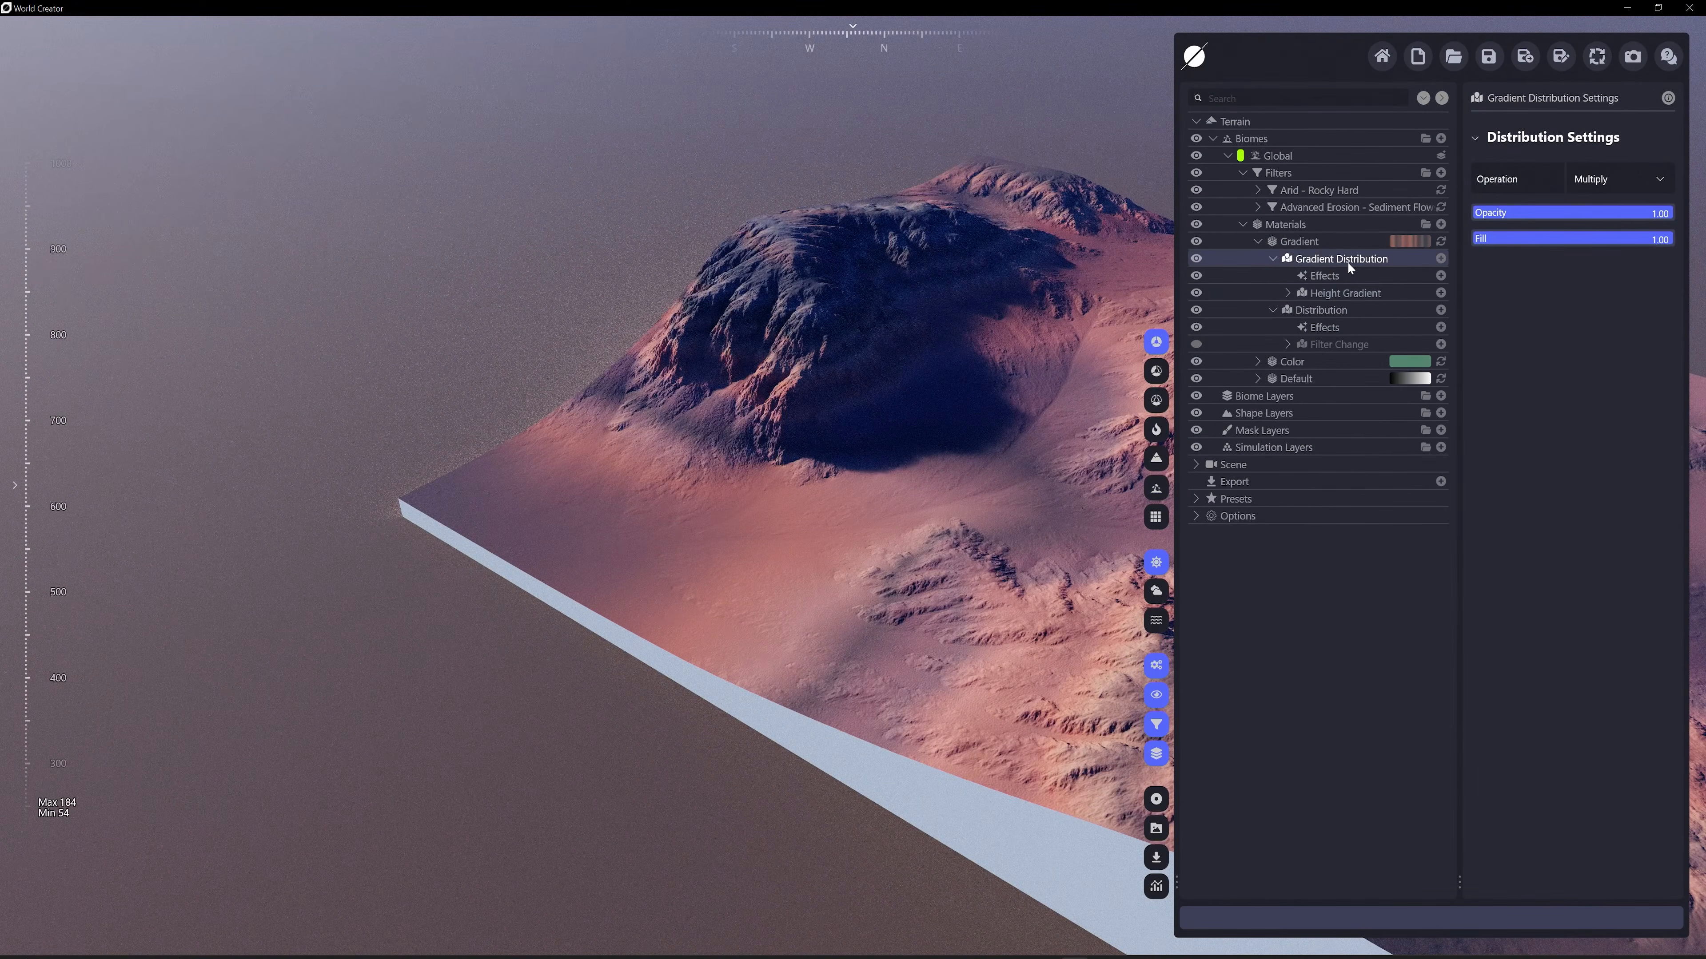
left_click(1337, 293)
scroll(978, 384, "up", 5)
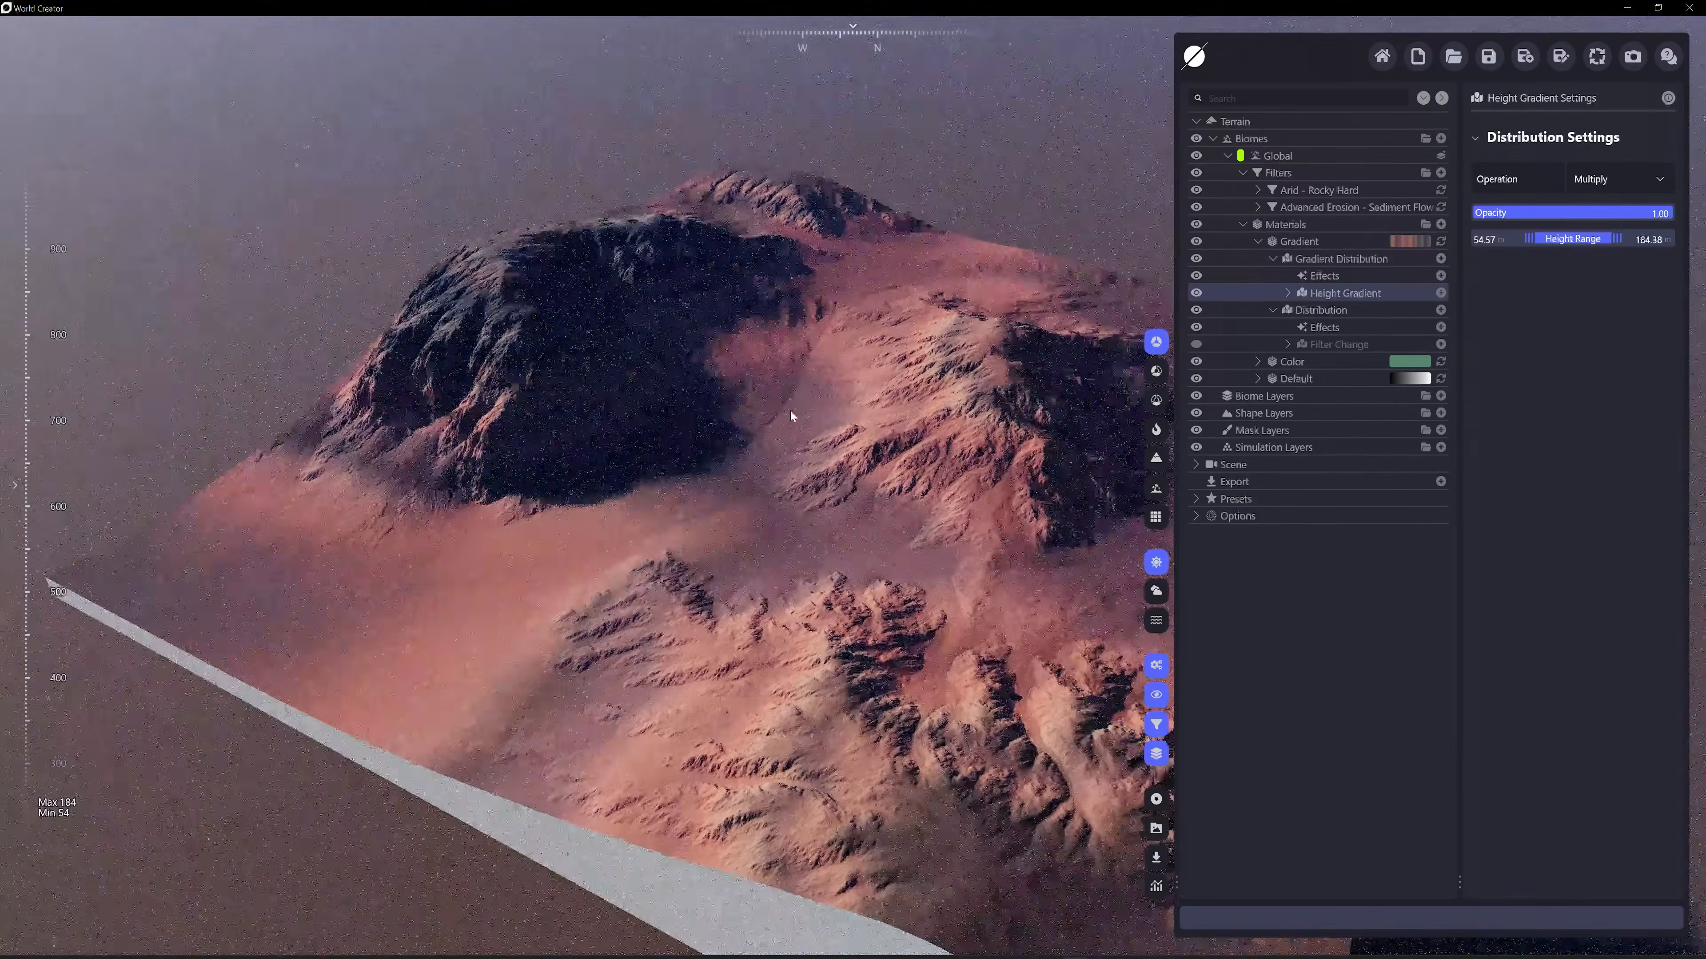
Disable the Height Gradient and add a Rocky Edges terrain distribution to the Gradient Distribution
left_click(1303, 242)
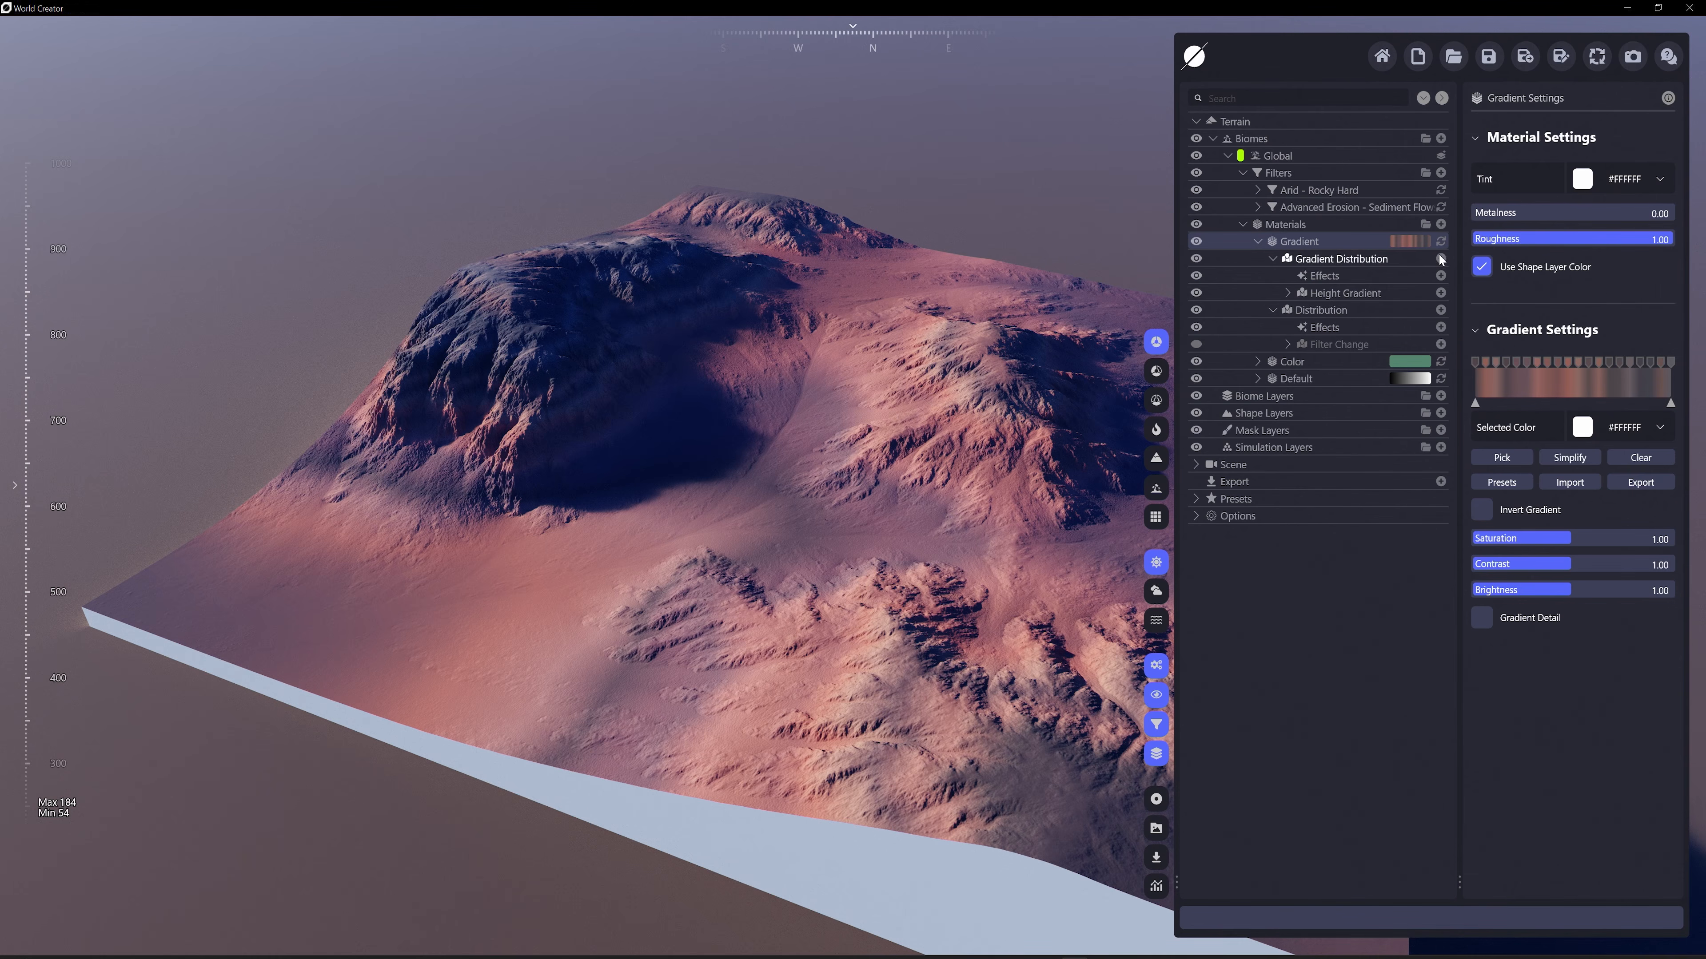
left_click(1197, 293)
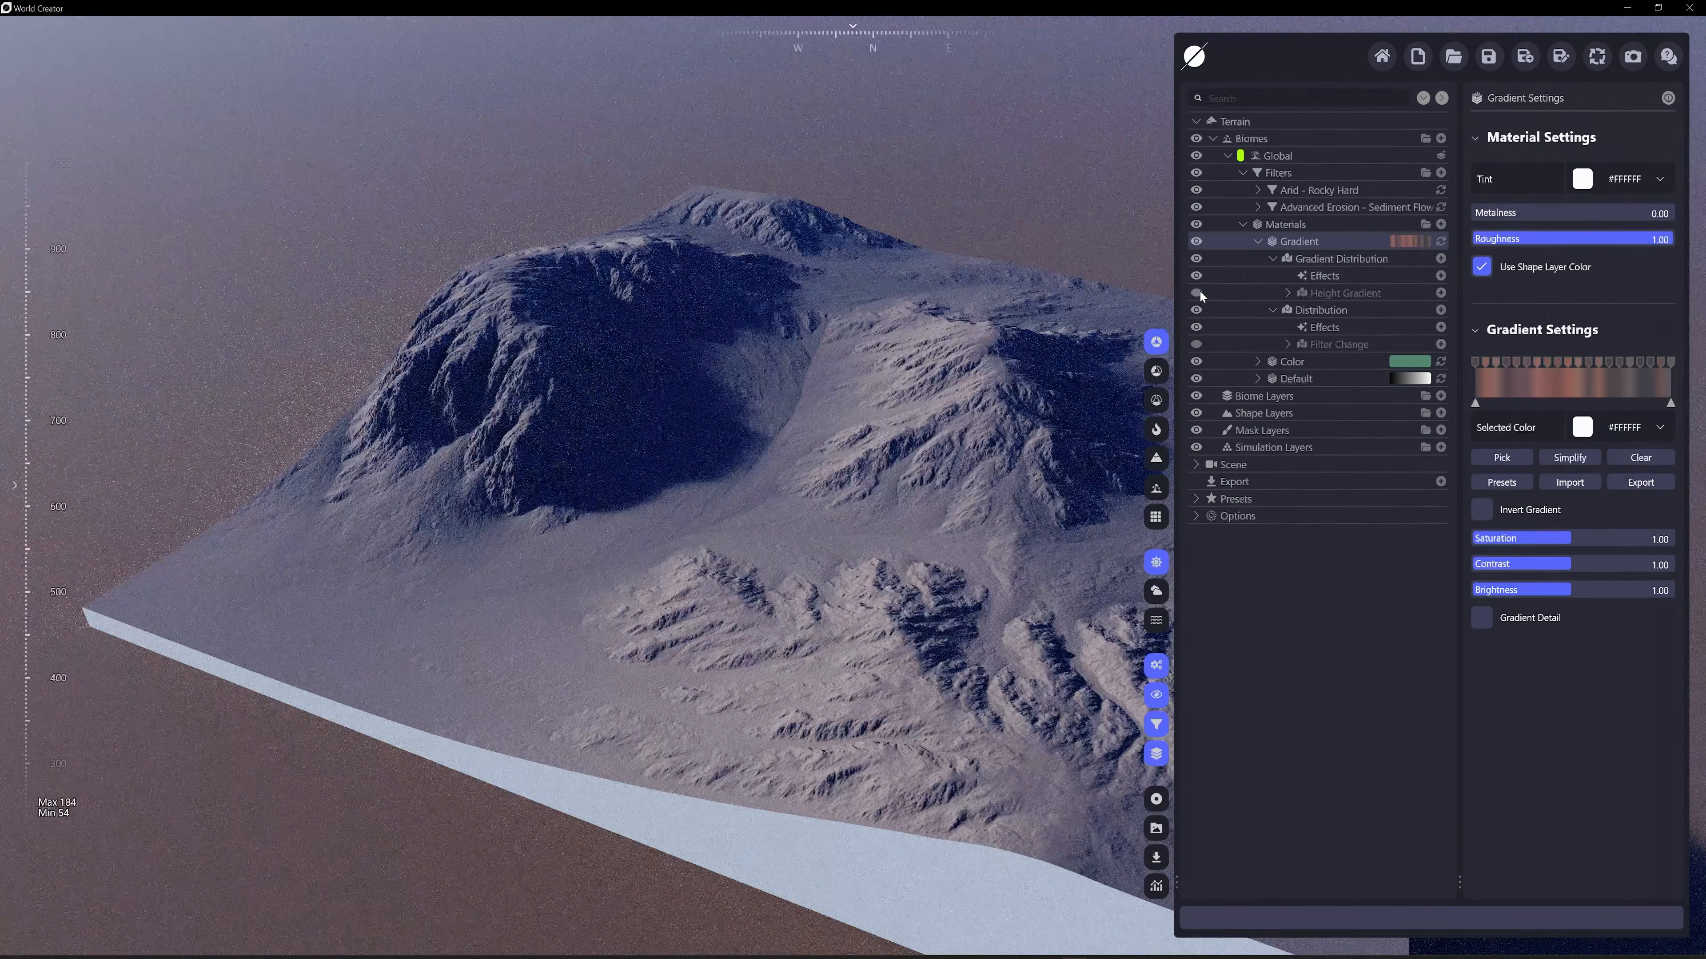
left_click(1440, 259)
mouse_move(1320, 323)
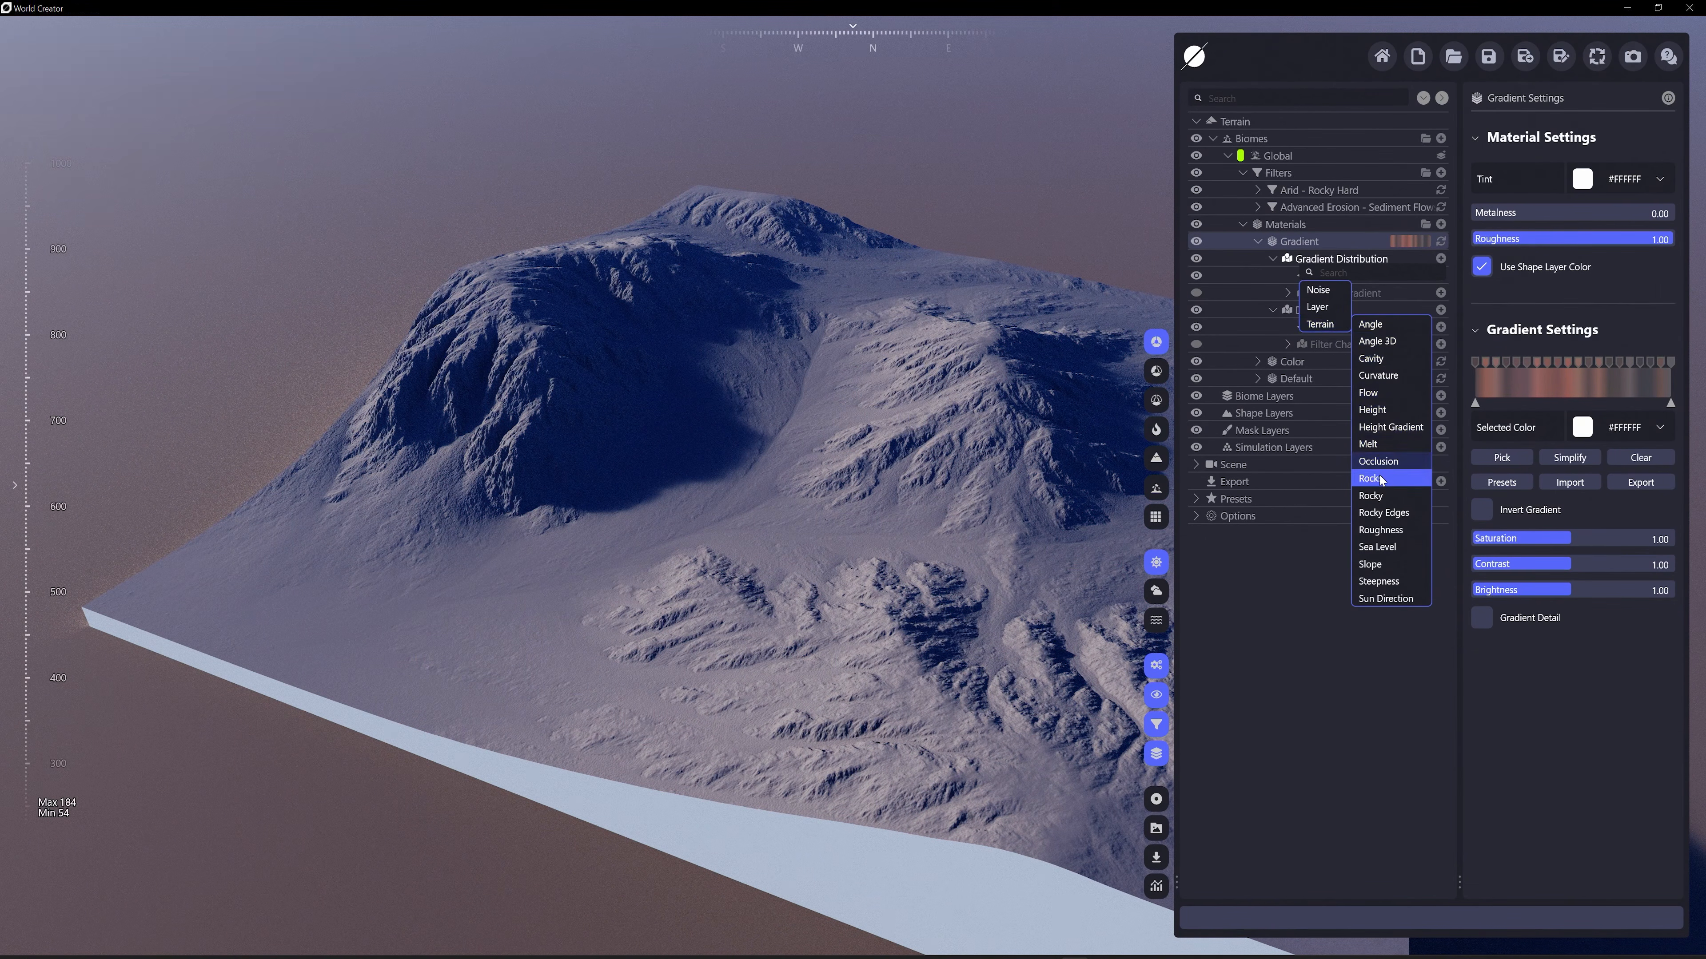
left_click(1390, 517)
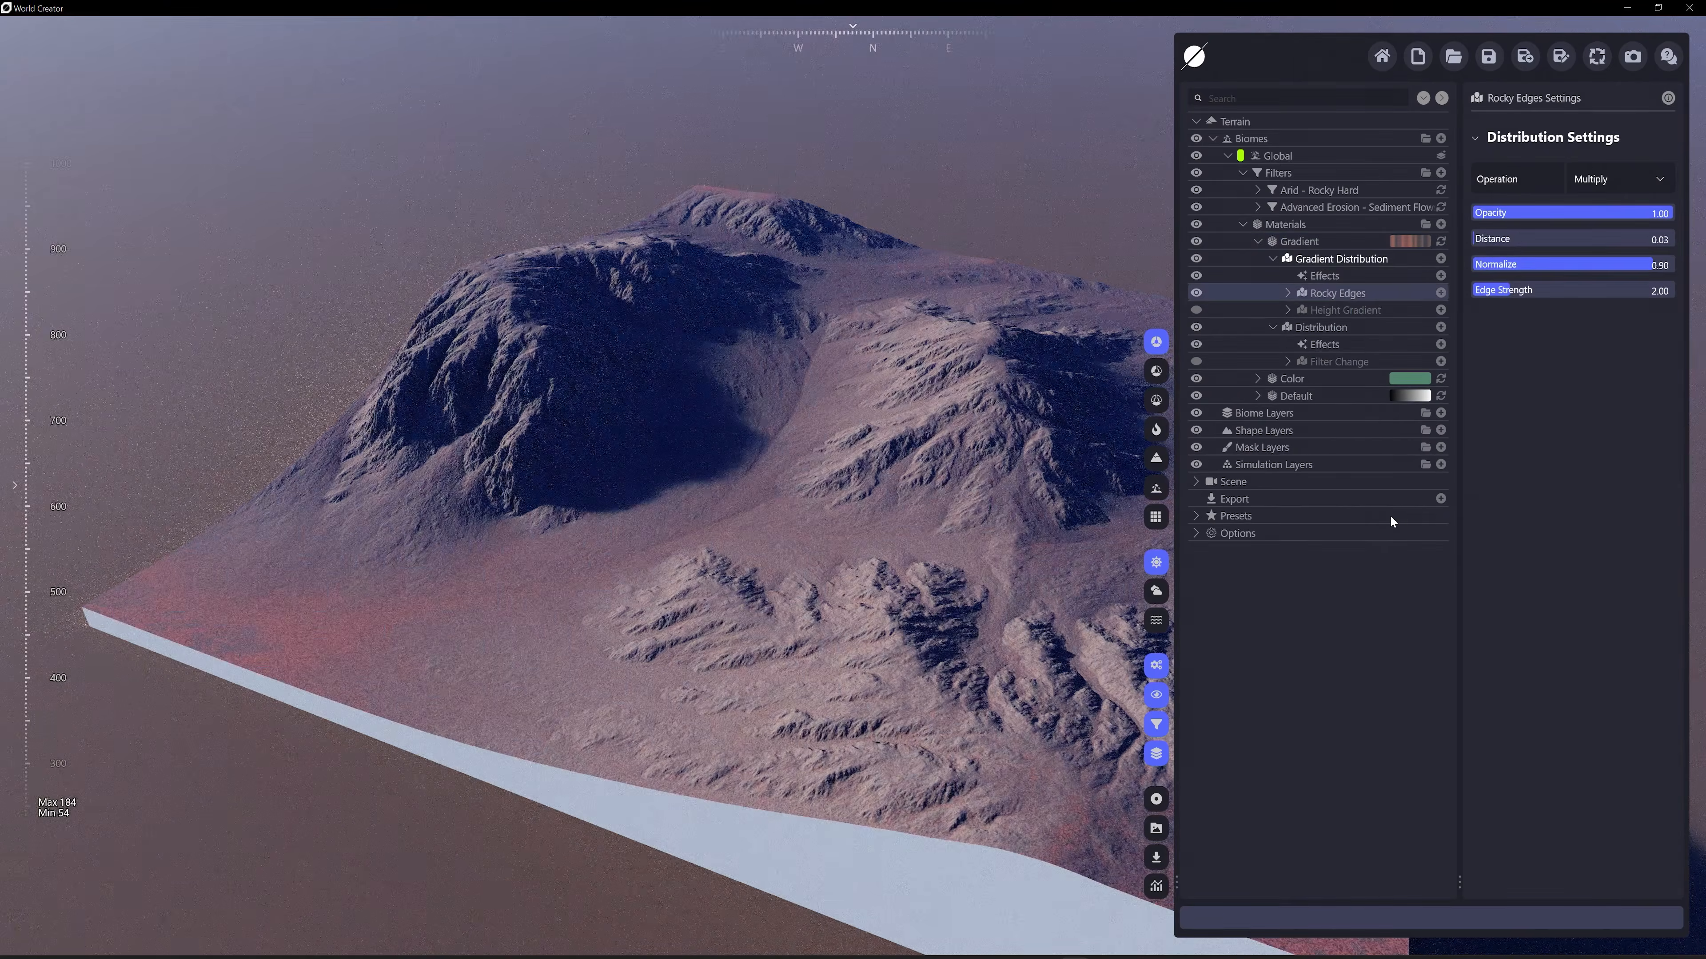
Examine the Rocky Edges gradient pattern up close on the flat ground and around the mountain
scroll(582, 508, "up", 3)
middle_click_drag(582, 509, 922, 508)
scroll(730, 664, "up", 2)
scroll(729, 669, "up", 6)
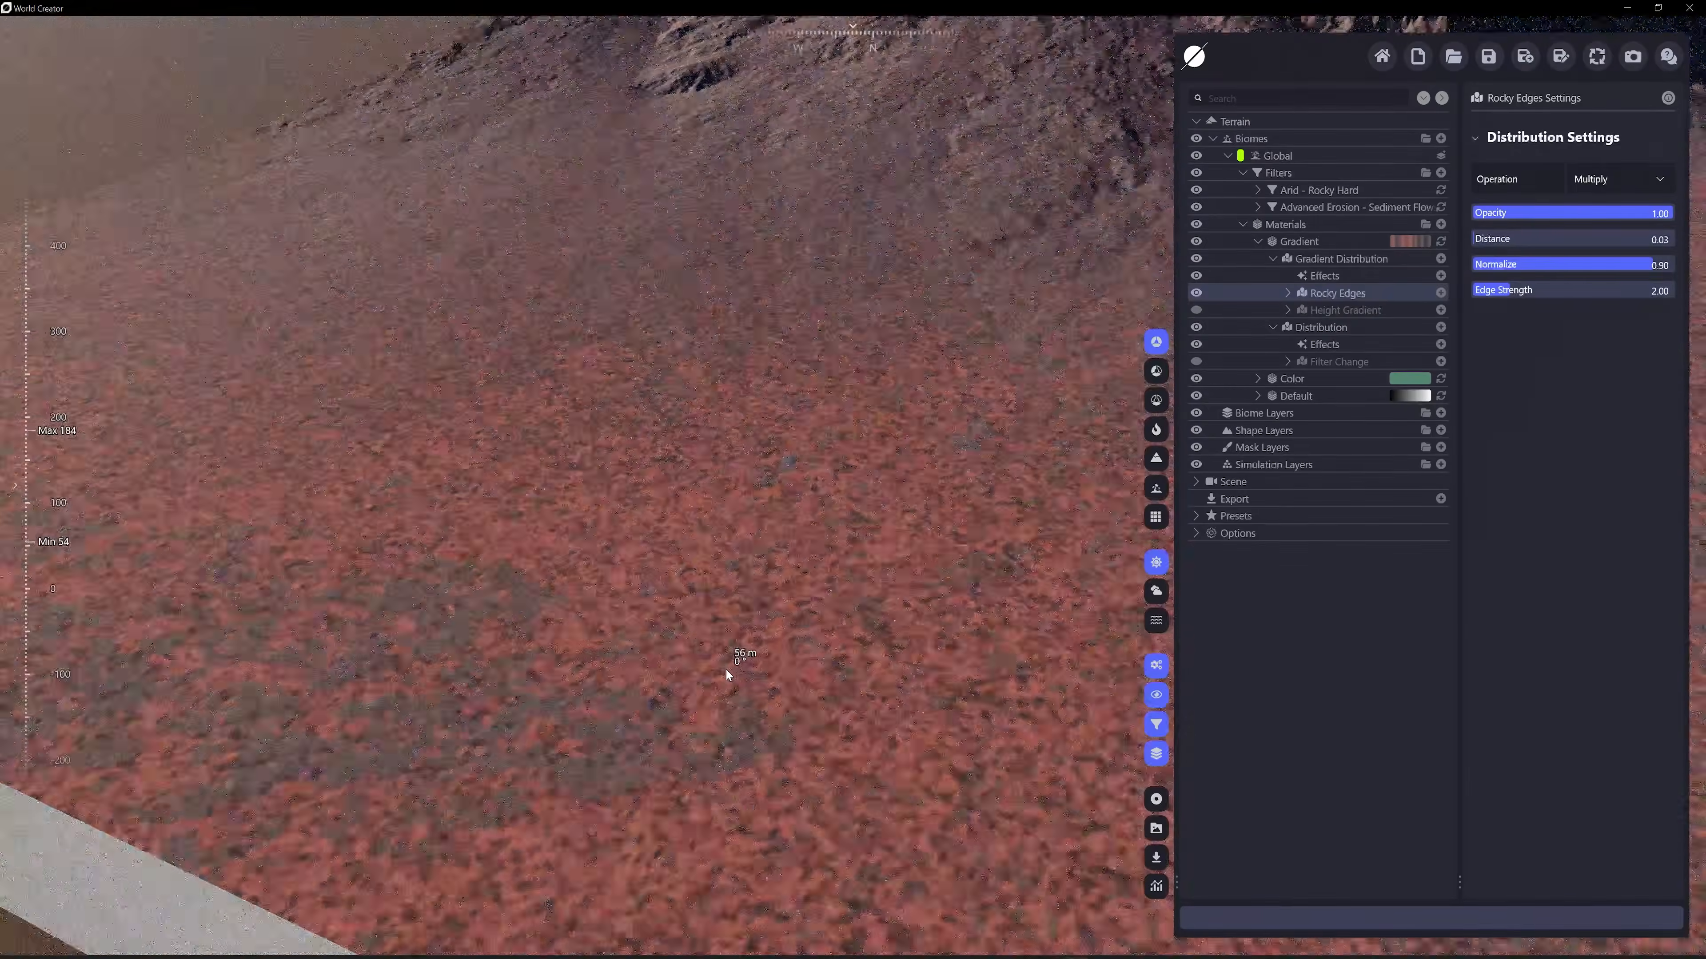
right_click_drag(868, 559, 880, 464)
scroll(703, 489, "down", 2)
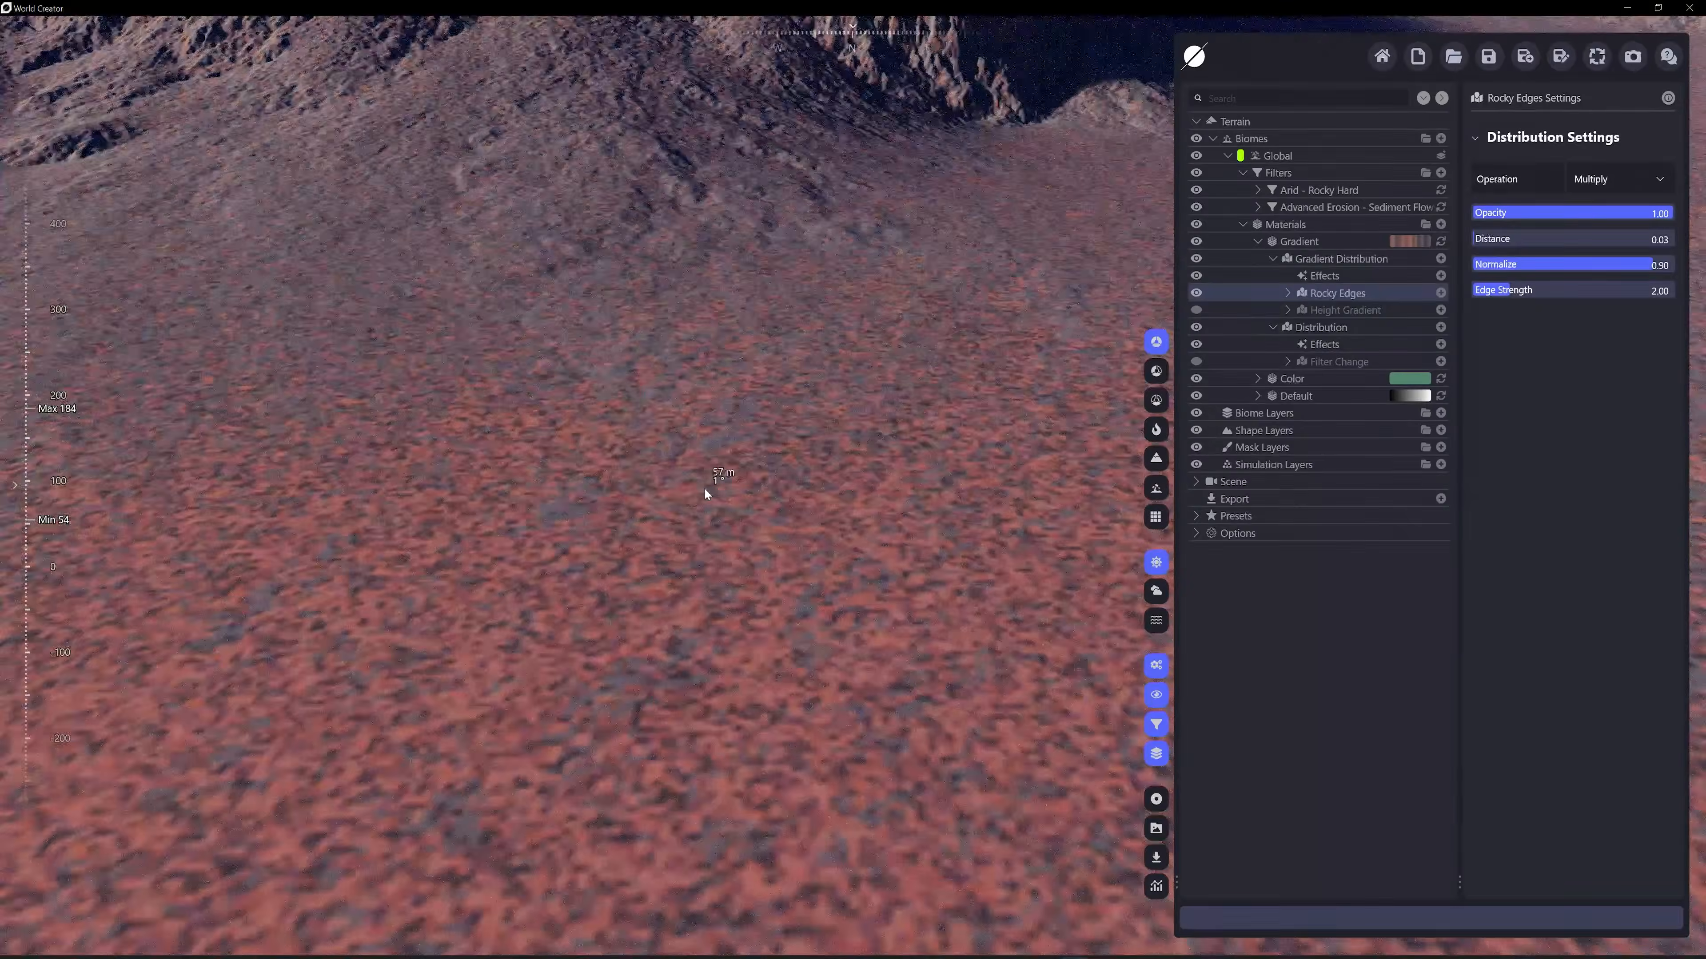
scroll(809, 497, "down", 4)
right_click_drag(856, 625, 858, 573)
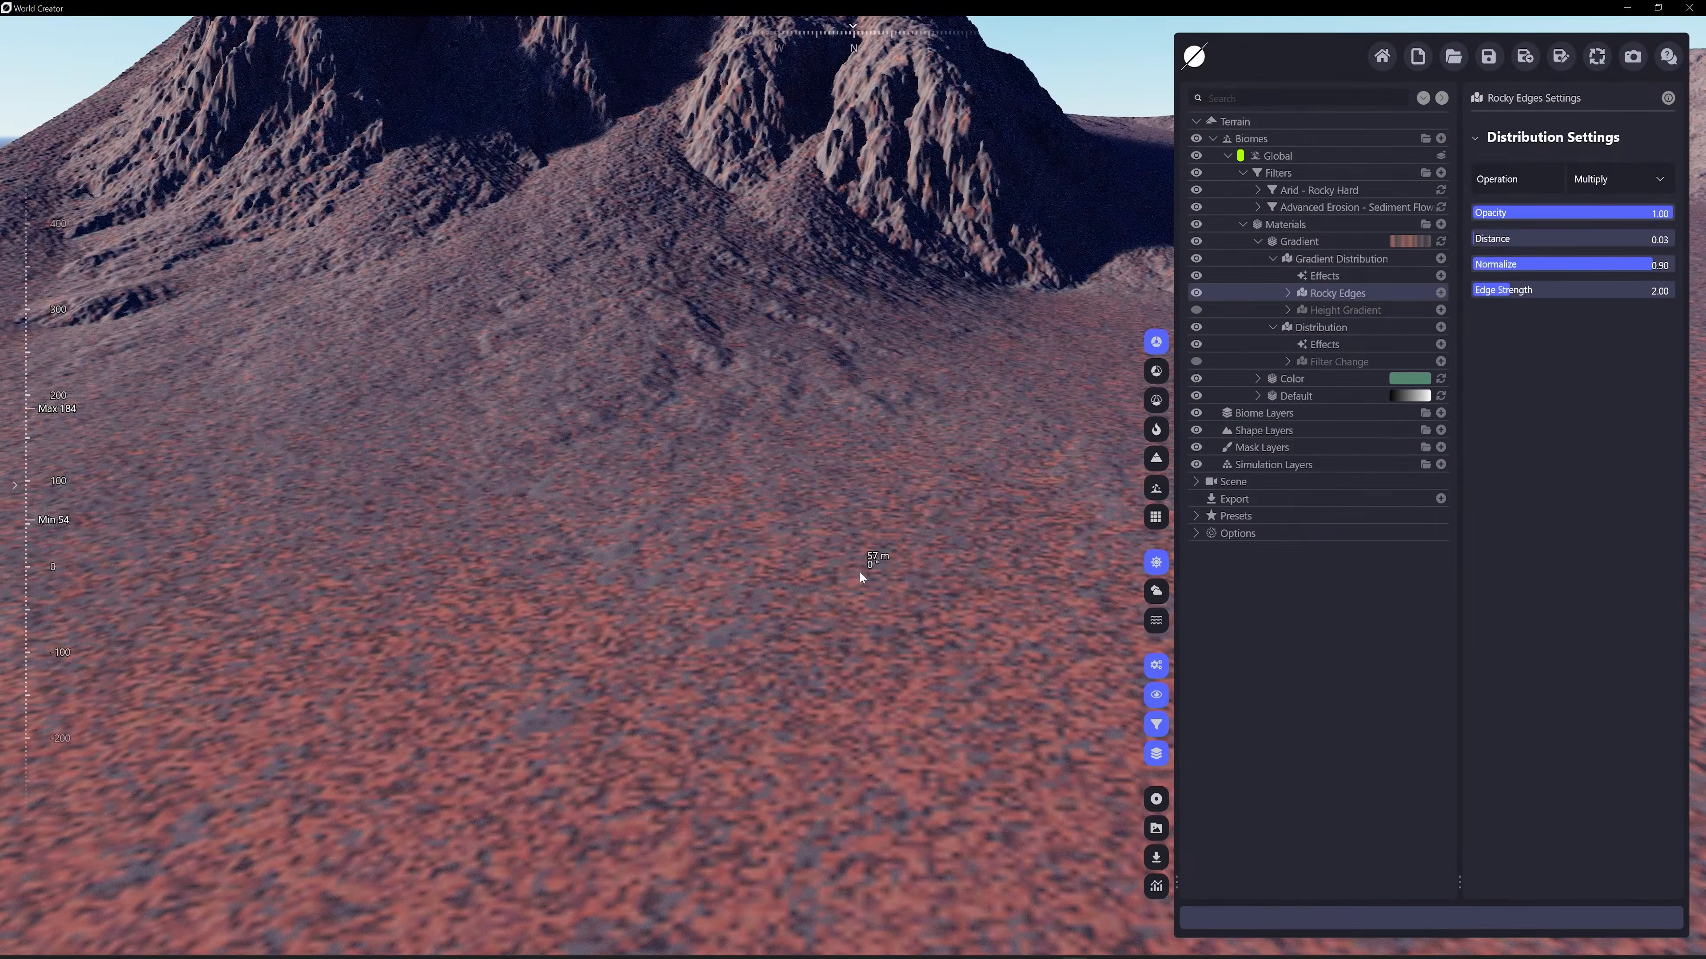
scroll(779, 722, "up", 6)
scroll(685, 366, "down", 6)
scroll(855, 524, "up", 2)
right_click_drag(855, 524, 843, 524)
scroll(844, 524, "down", 5)
middle_click_drag(931, 533, 499, 532)
scroll(499, 533, "up", 2)
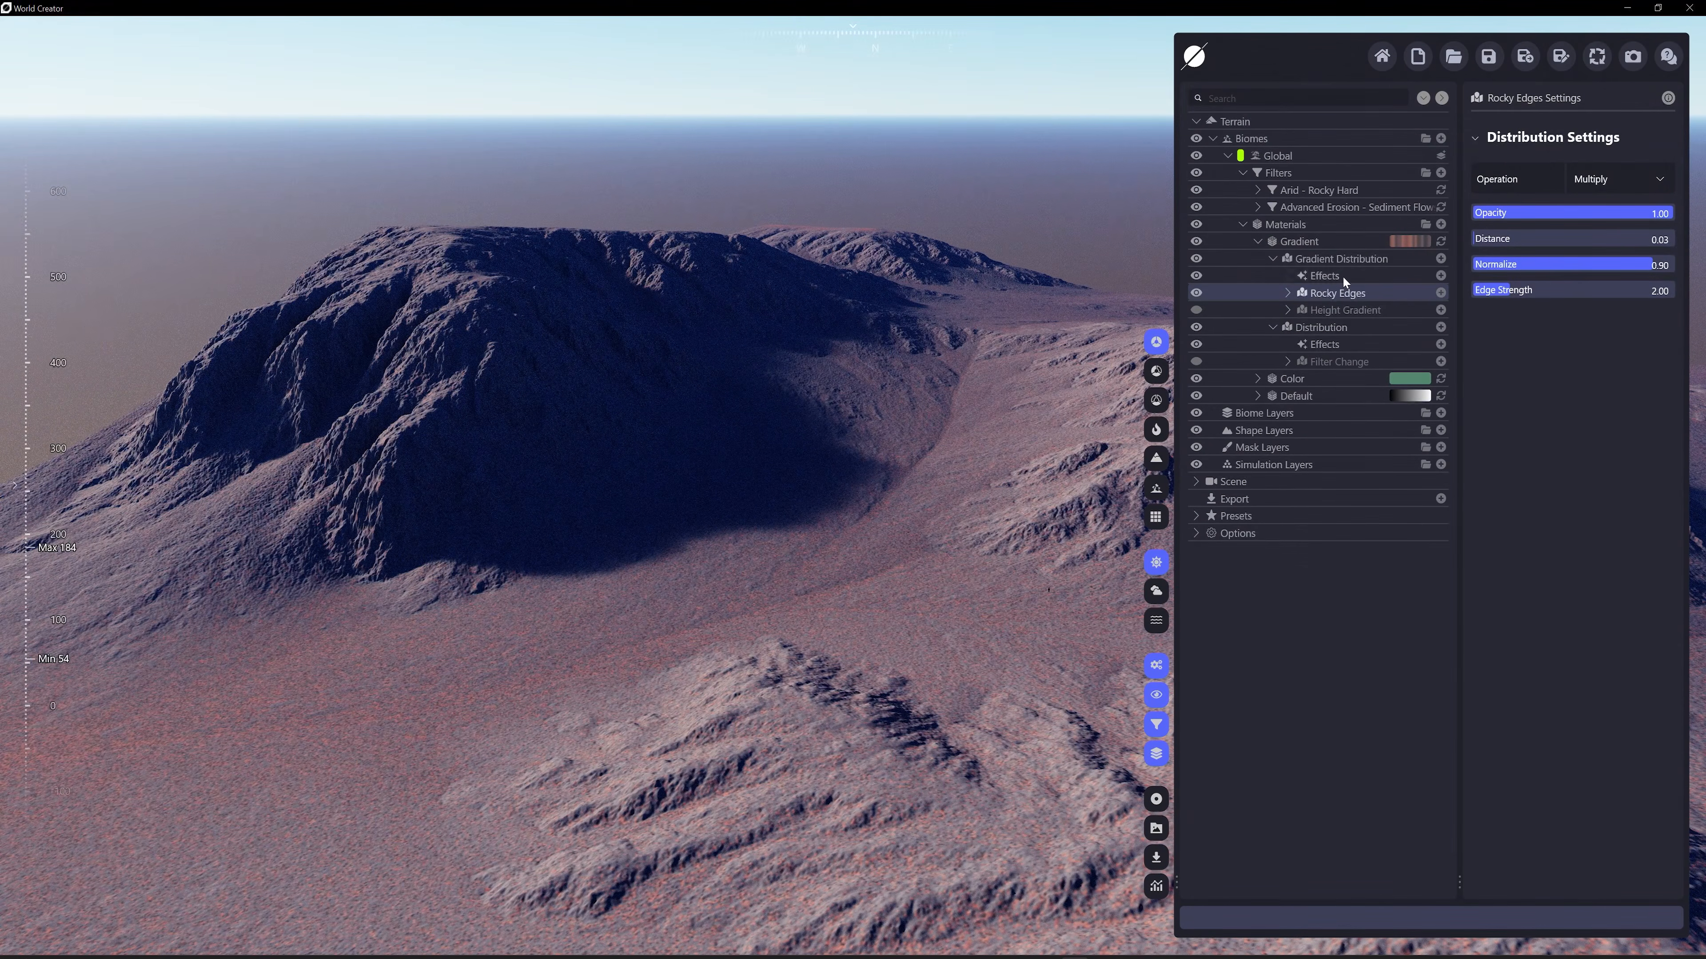
Set the Rocky Edges edge strength to 0.71, normalize to 0.50 and distance to 0.43
mouse_move(1509, 290)
left_mouse_down()
mouse_move(1473, 290)
mouse_move(1564, 290)
mouse_move(1477, 290)
mouse_move(1515, 293)
left_mouse_up()
left_click_drag(1652, 264, 1572, 265)
left_click_drag(1477, 239, 1556, 238)
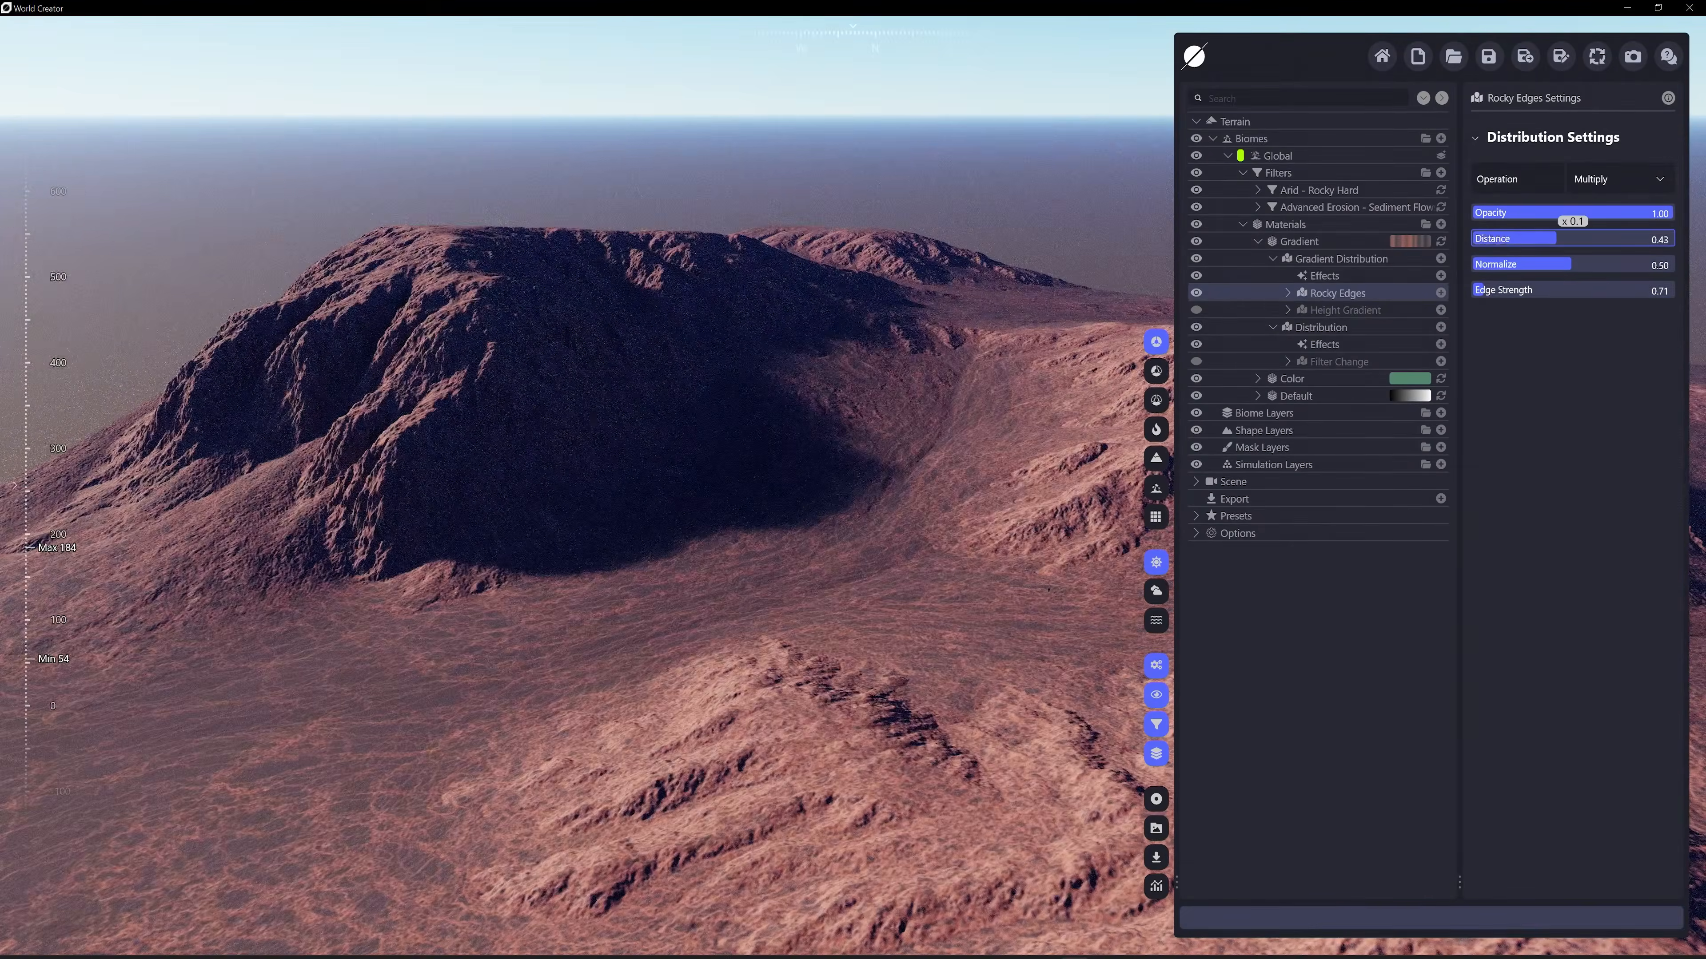
right_click_drag(428, 446, 706, 565)
right_click_drag(968, 498, 885, 388)
Re-enable the Gradient material's Filter Change distribution and inspect the rock colours in Material Design Mode
left_click(1197, 361)
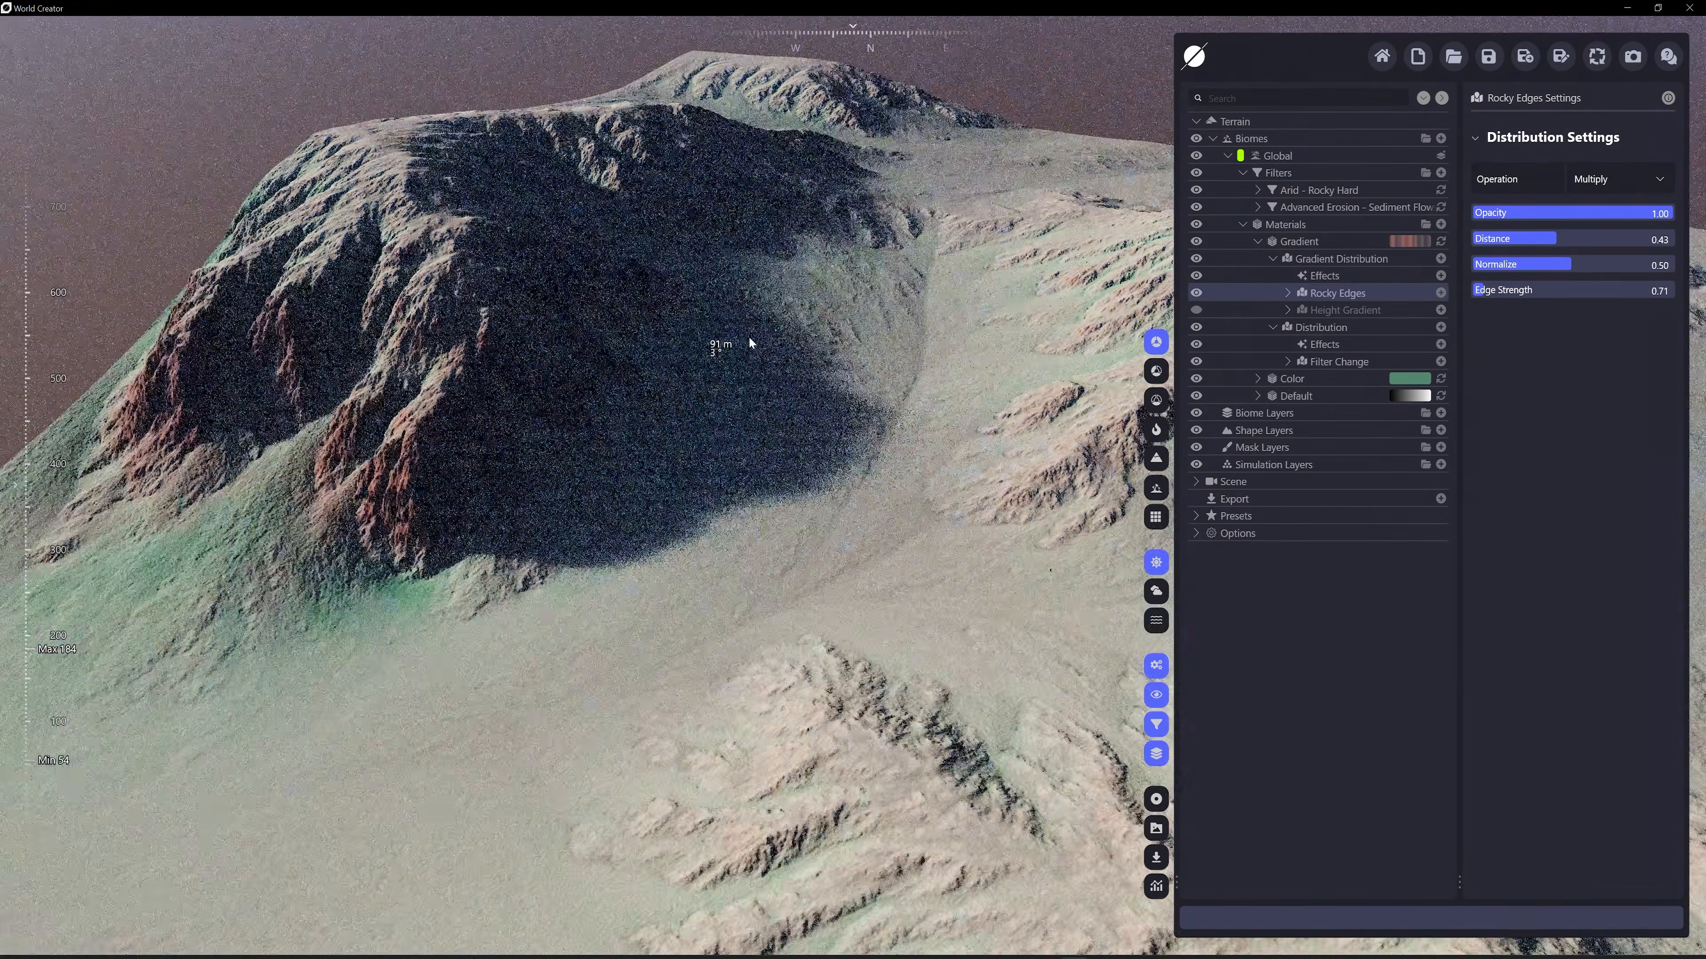
middle_click_drag(749, 337, 923, 334)
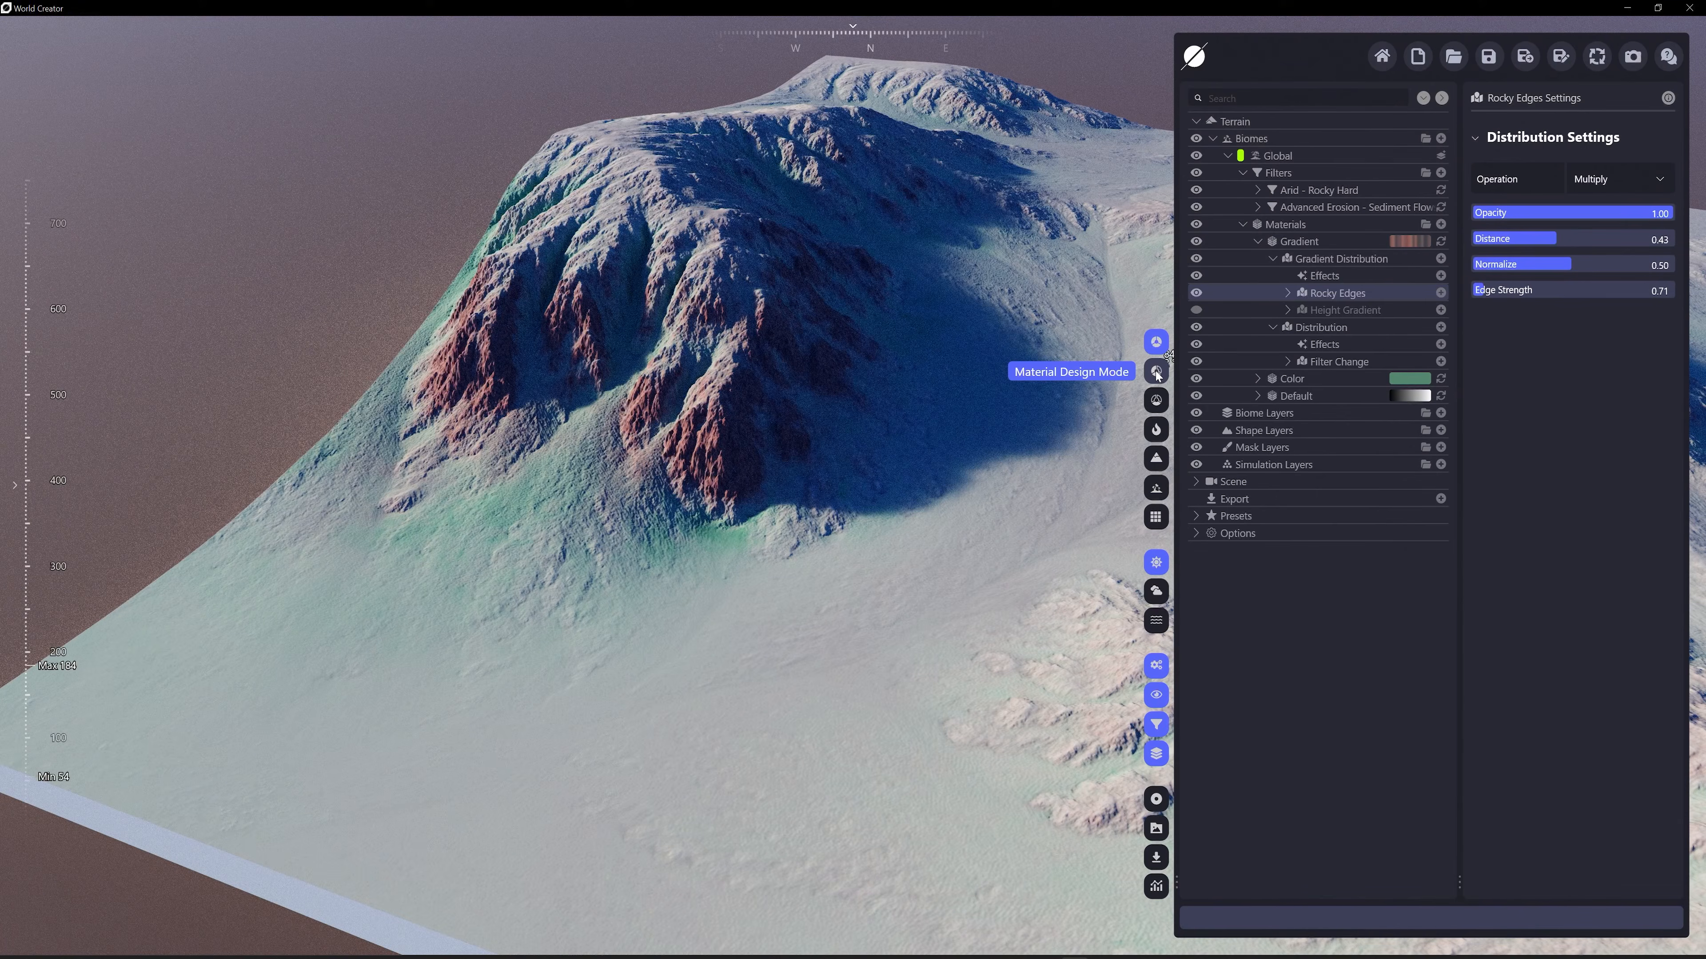
left_click(1156, 371)
scroll(669, 475, "up", 10)
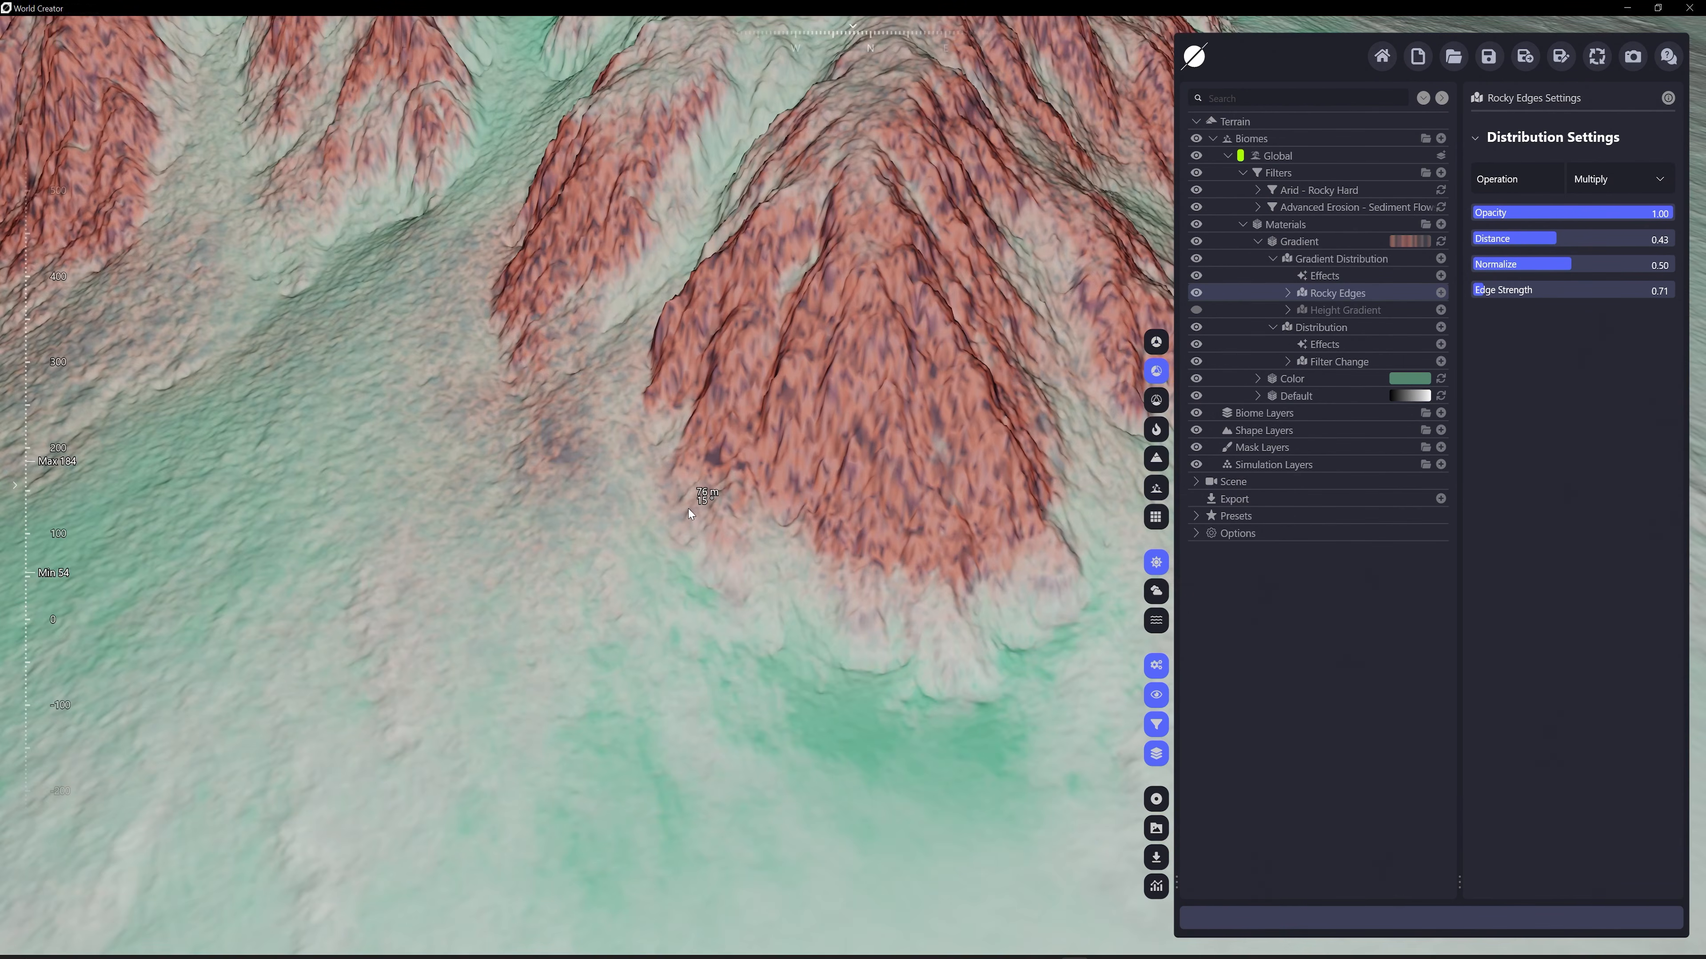
scroll(691, 515, "down", 8)
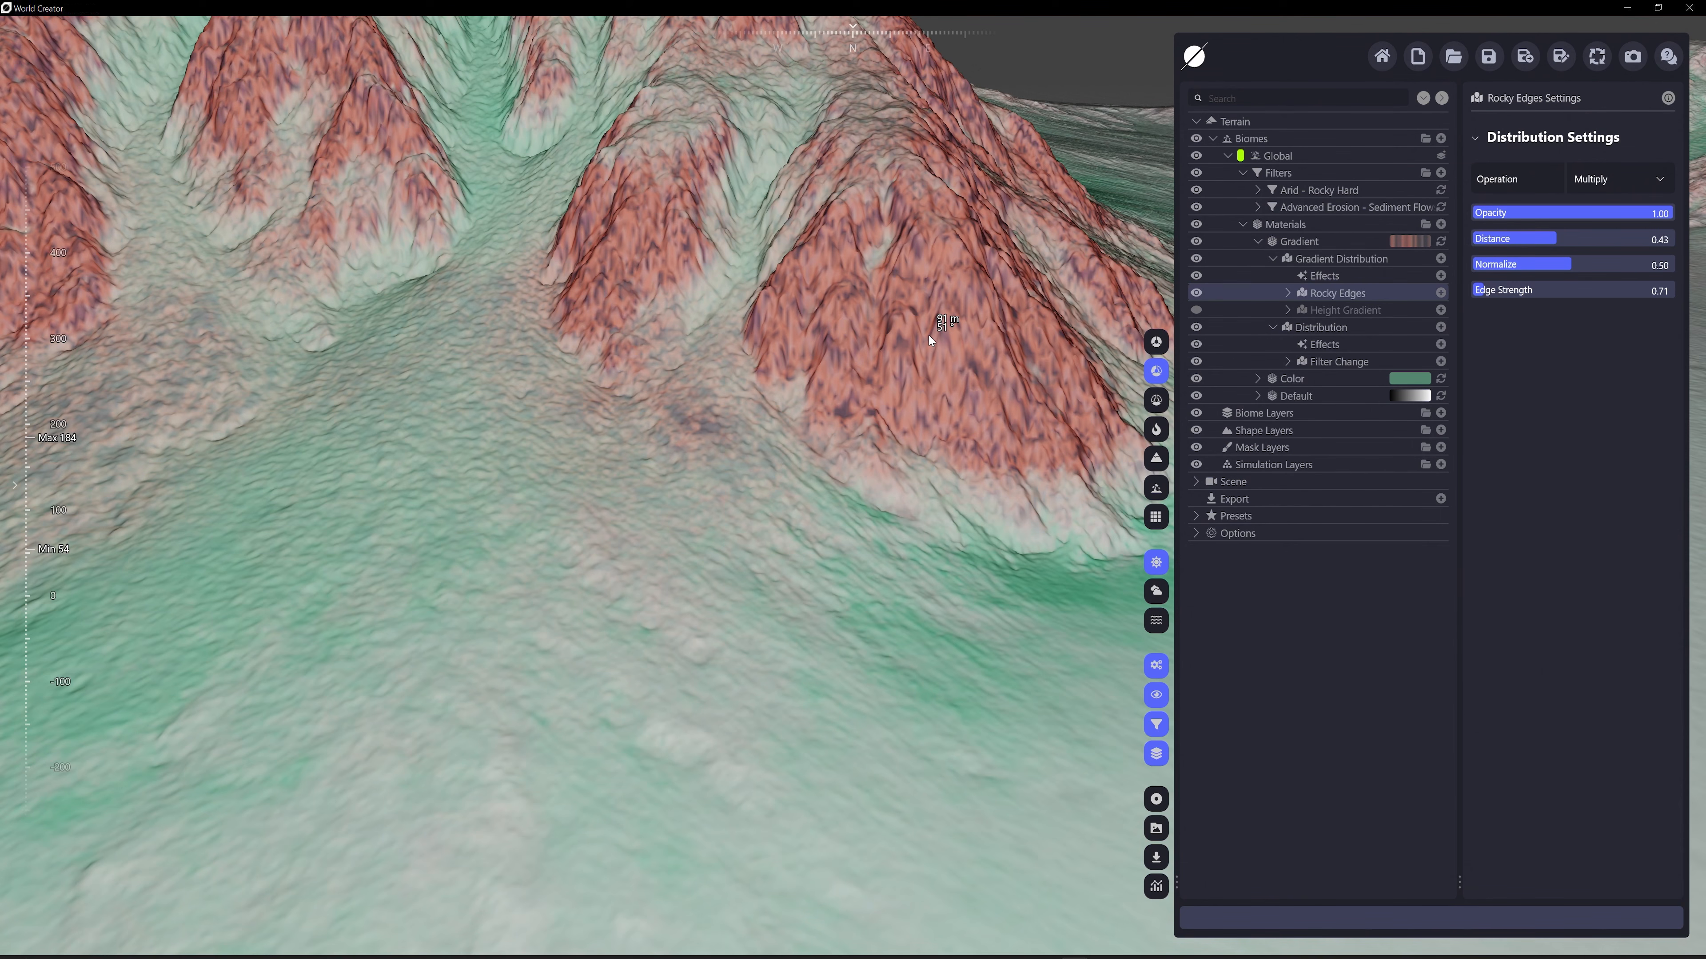
Collapse the Gradient material's distributions, keeping the Materials list expanded, and review the coloured mountain from further away
left_click(1252, 240)
left_click(1241, 225)
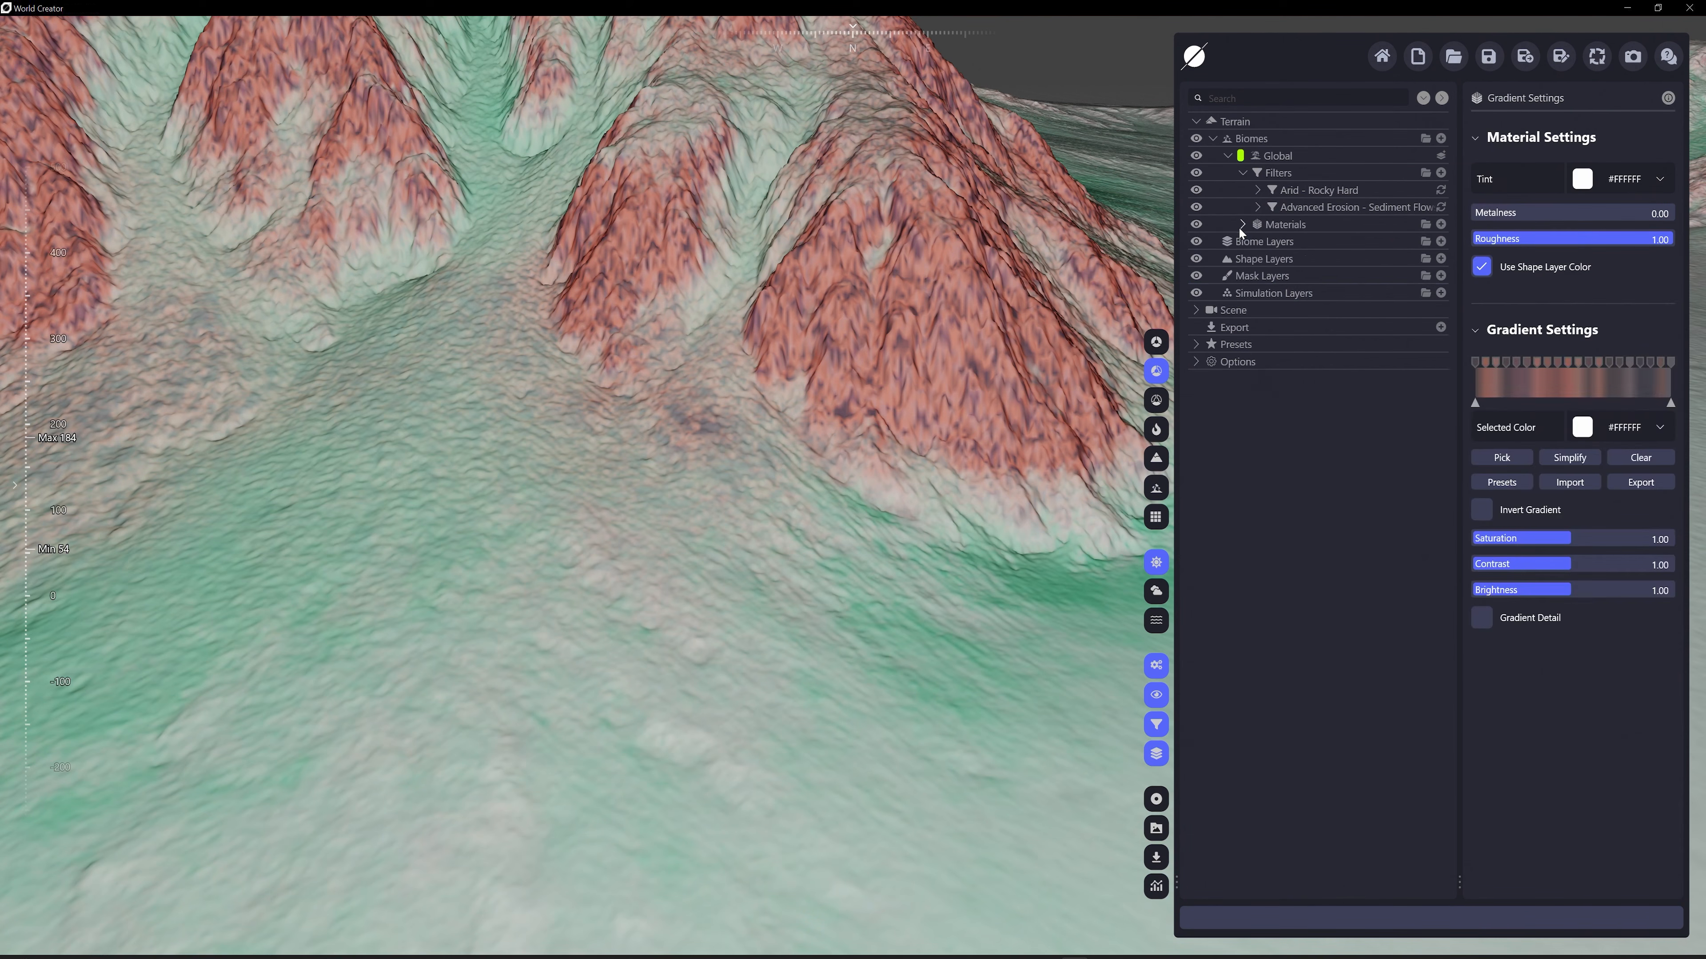
left_click(1243, 225)
left_click(1258, 241)
scroll(912, 249, "down", 8)
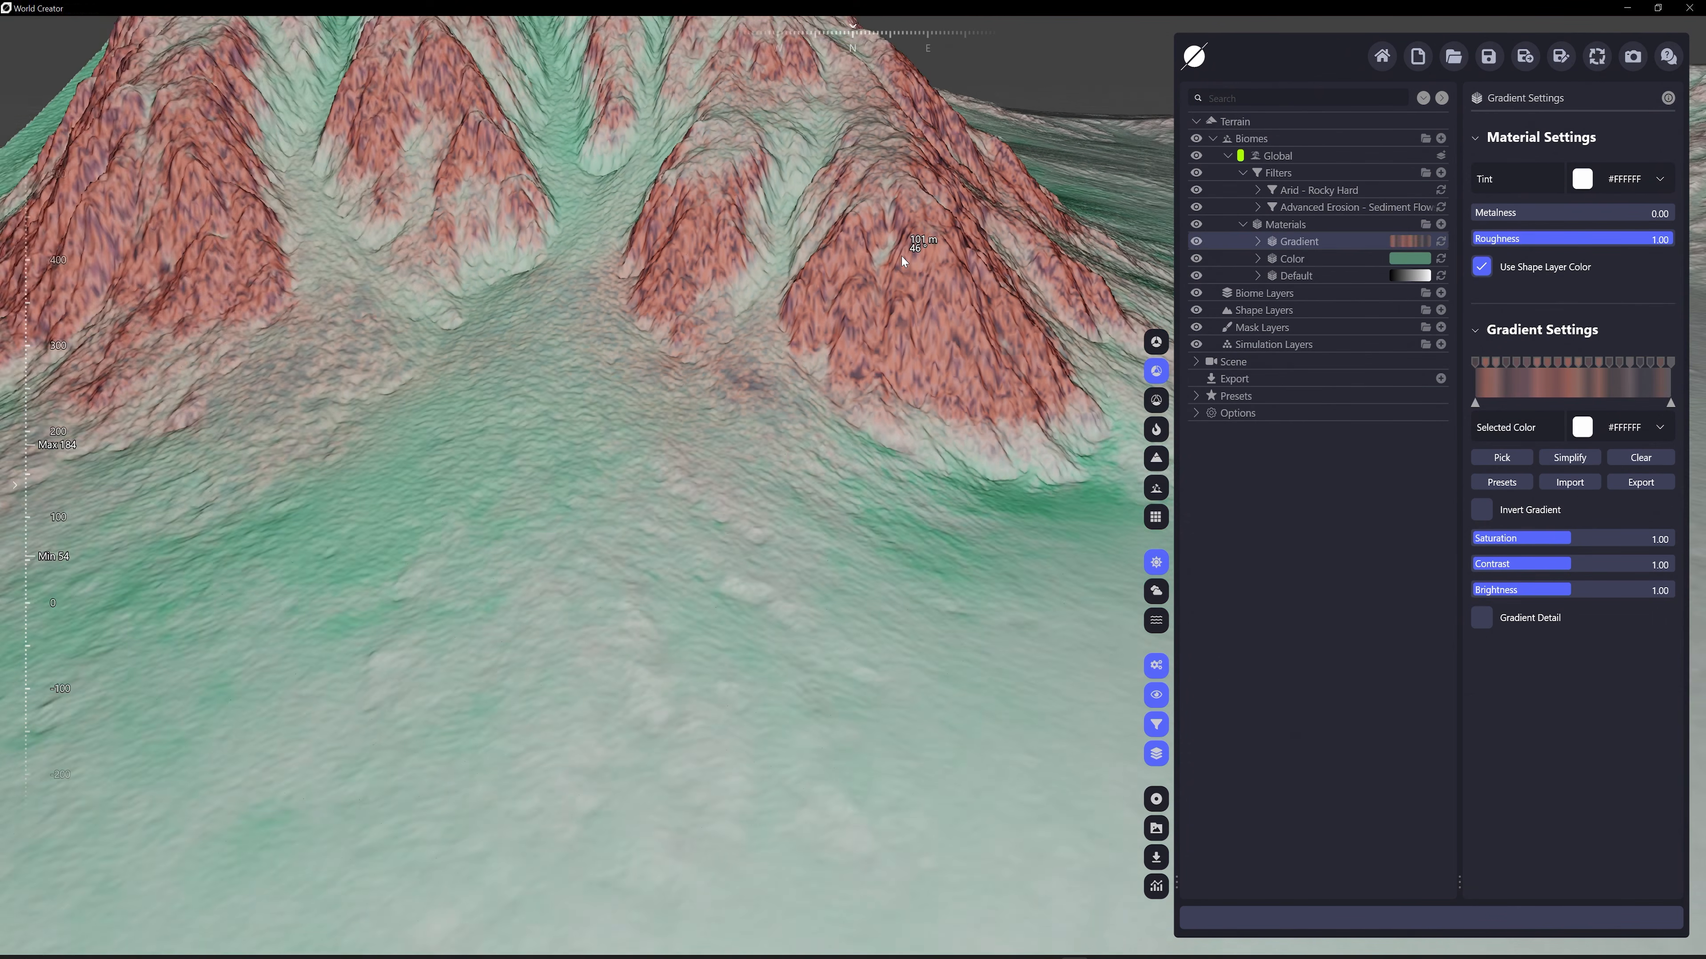
scroll(963, 233, "up", 8)
scroll(733, 469, "down", 10)
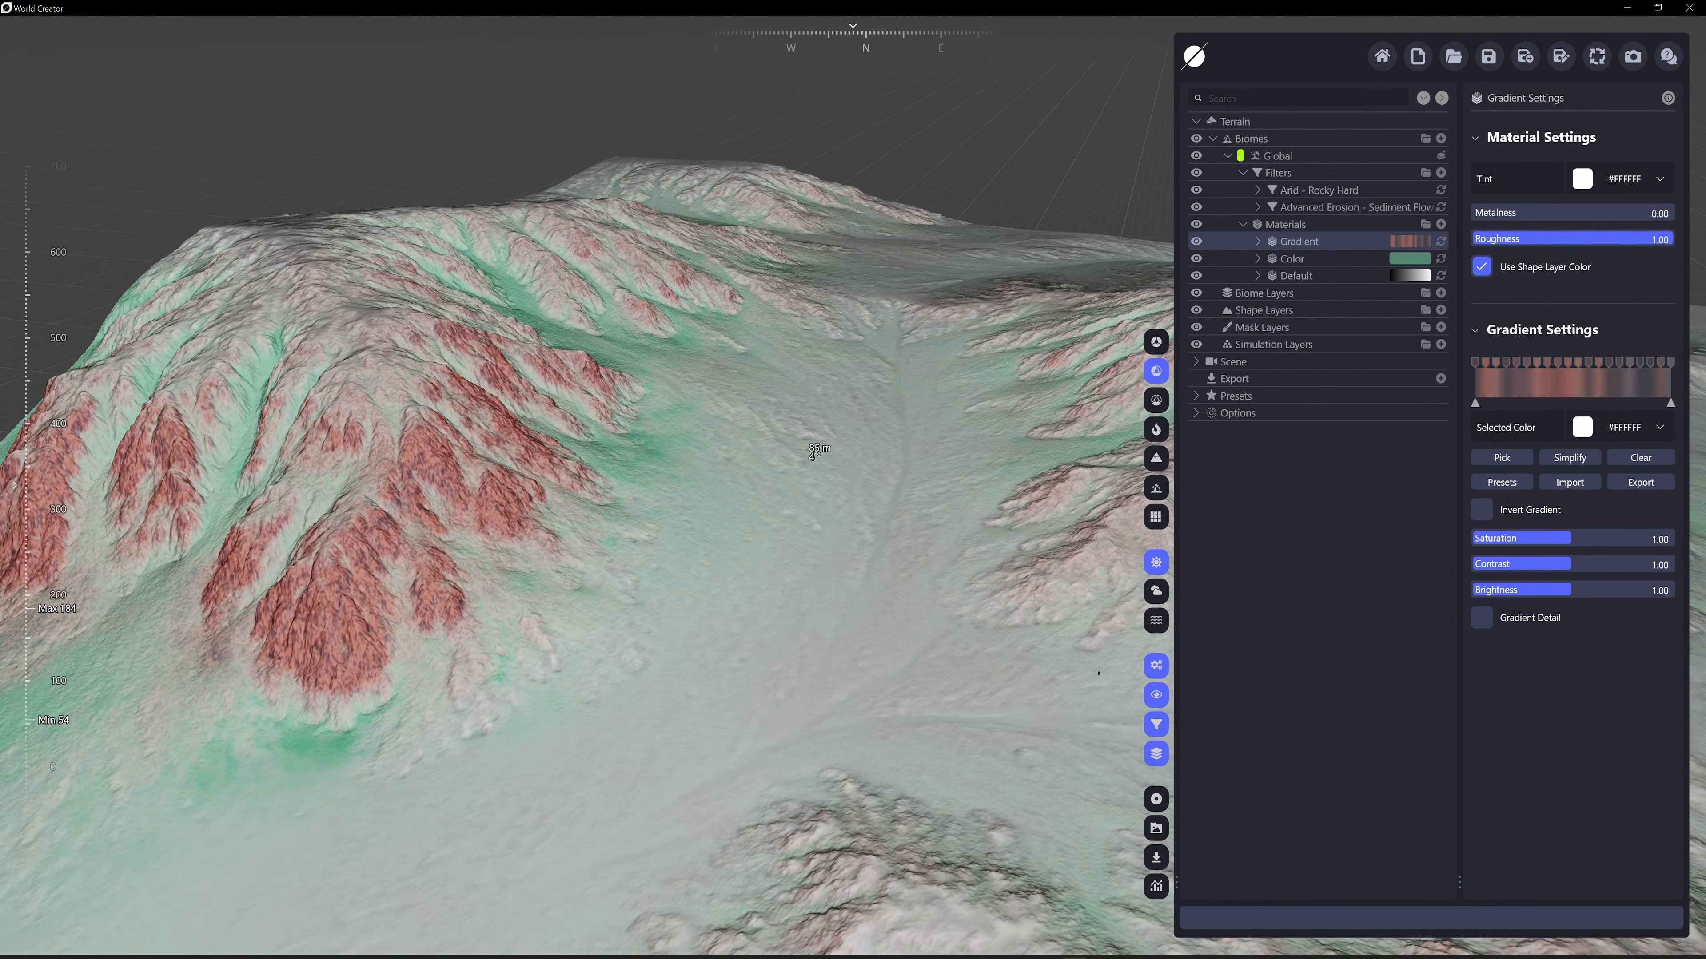
right_click_drag(866, 456, 992, 432)
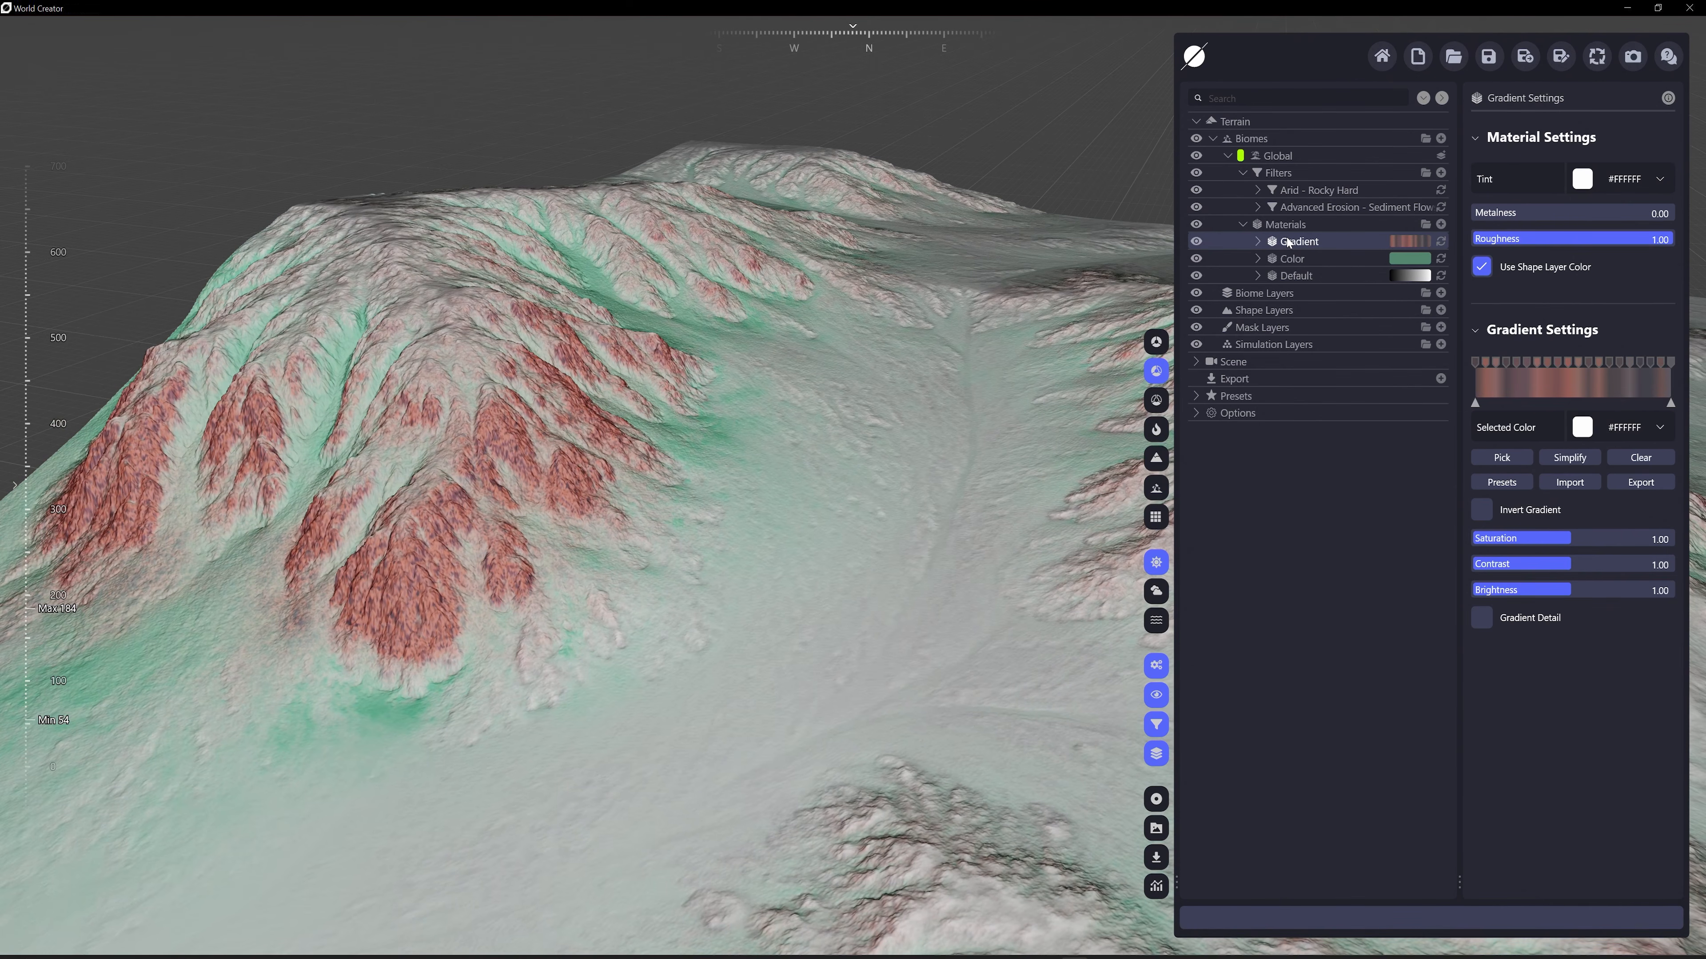